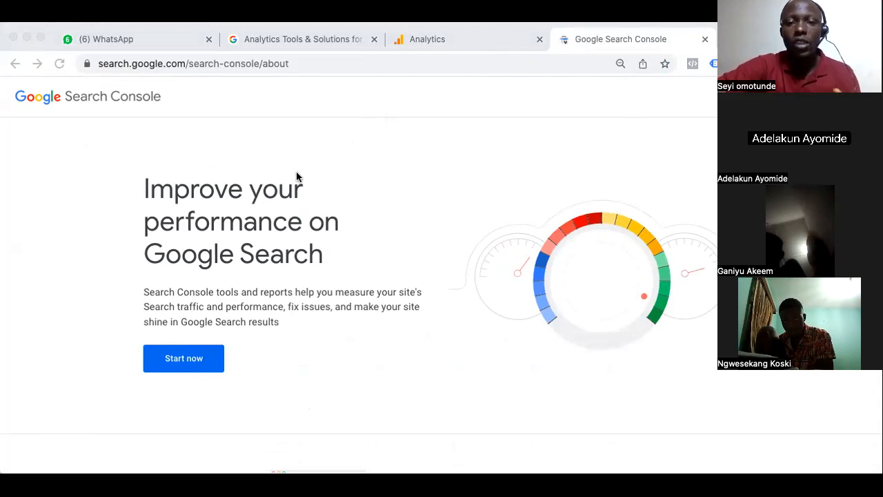
pyautogui.scroll(-5, 683, 217)
pyautogui.scroll(1, 683, 218)
pyautogui.scroll(-3, 683, 217)
pyautogui.scroll(6, 683, 217)
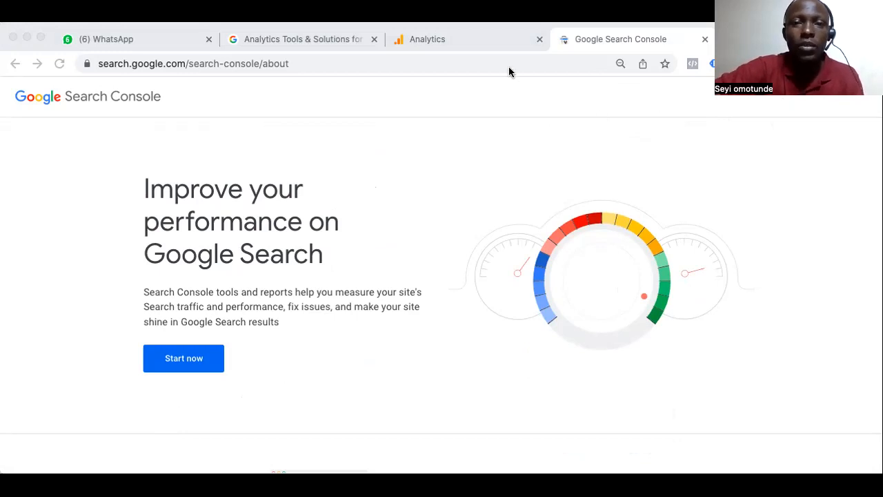
# Close the Analytics, Google Search Console and Analytics Tools & Solutions pages
pyautogui.click(541, 41)
pyautogui.click(540, 39)
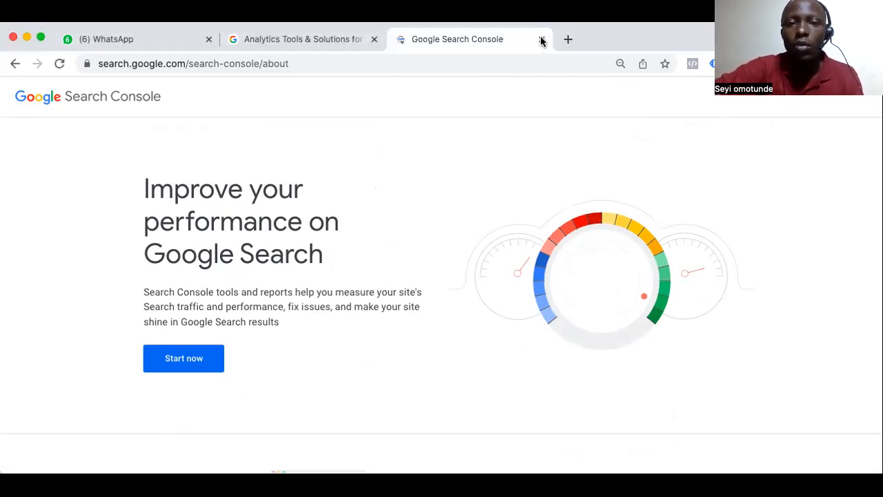
pyautogui.click(541, 40)
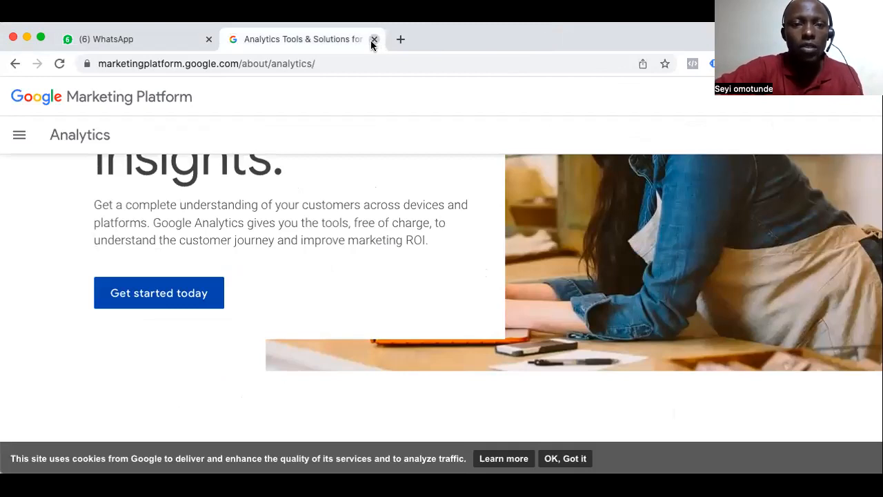
pyautogui.click(374, 39)
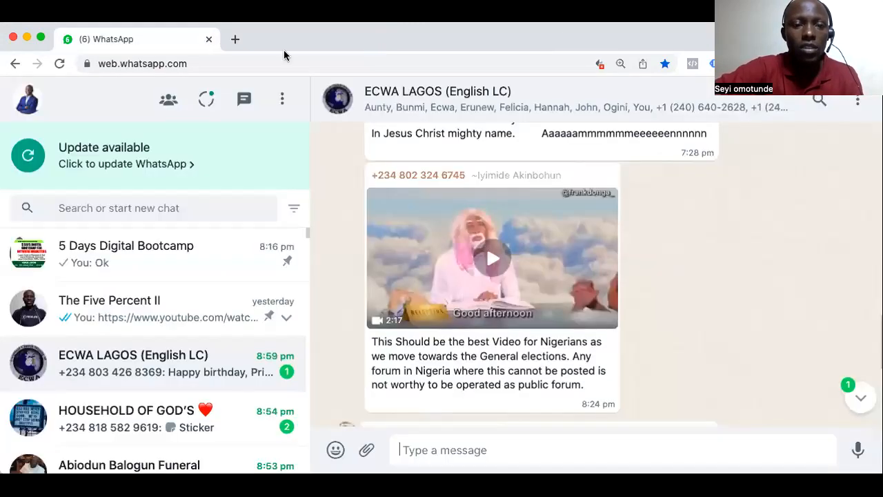
# Open the website betaguard.com.ng in a new browser tab
pyautogui.click(234, 40)
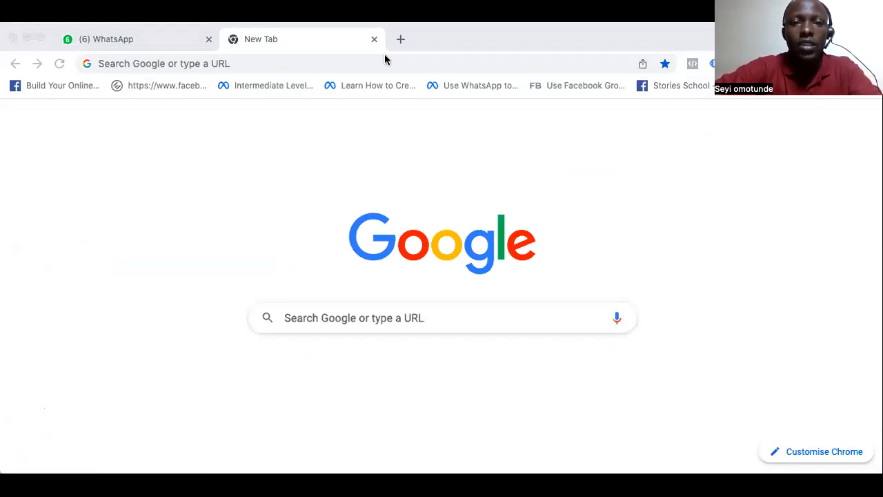
pyautogui.click(218, 71)
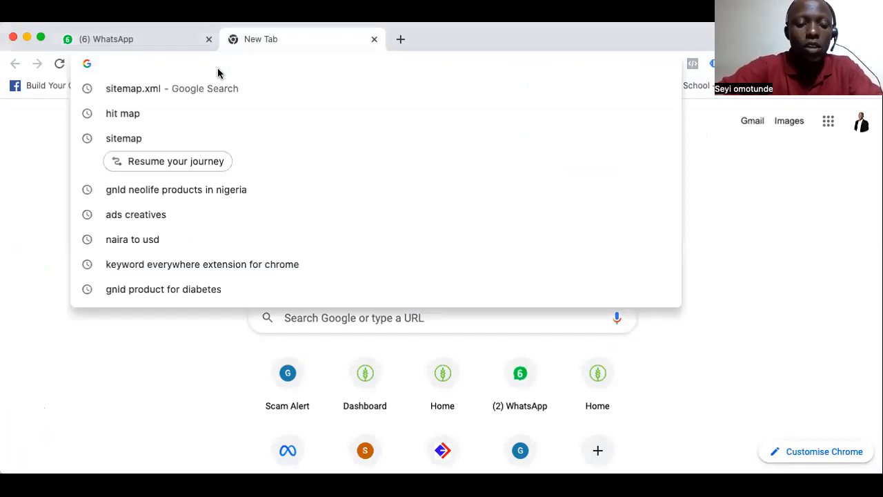
pyautogui.write('betaguard.com.ng')
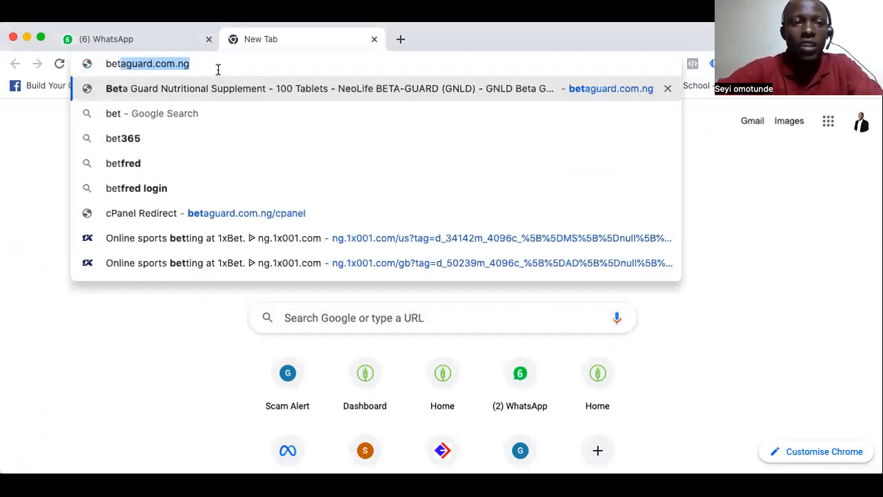
pyautogui.press('Return')
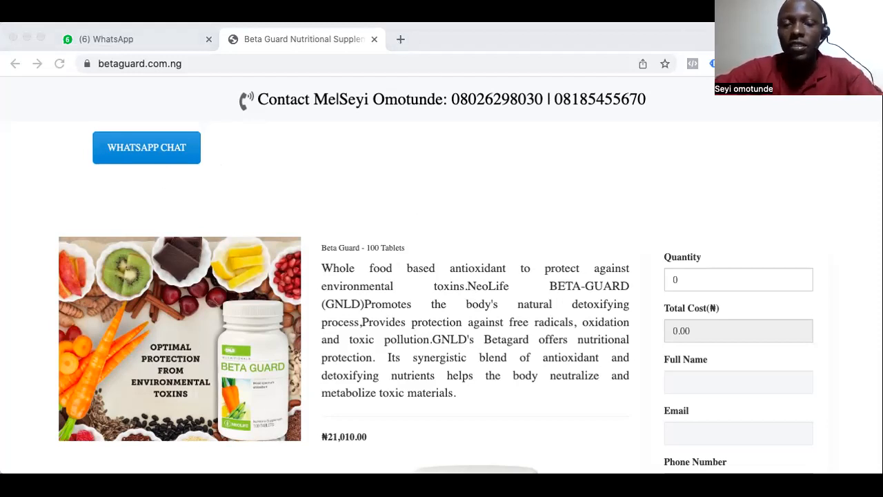
# Open provitalityplus.com.ng in a separate browser tab and close it again
pyautogui.click(399, 43)
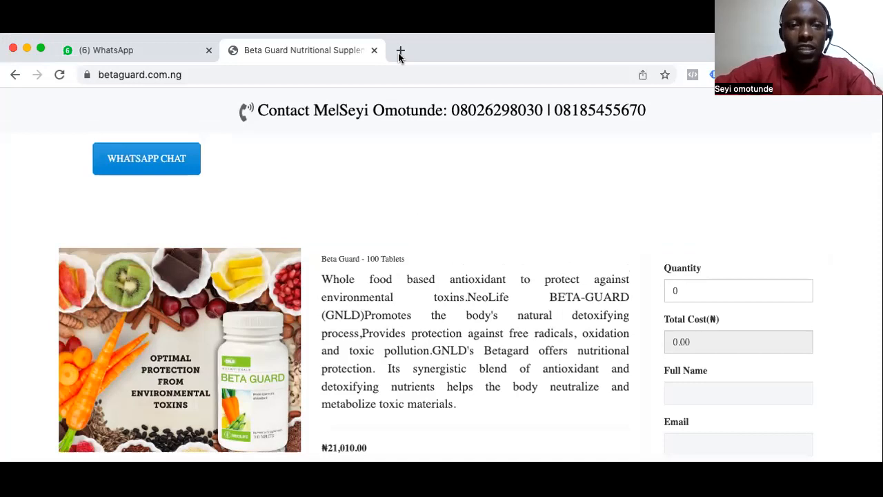
pyautogui.click(400, 51)
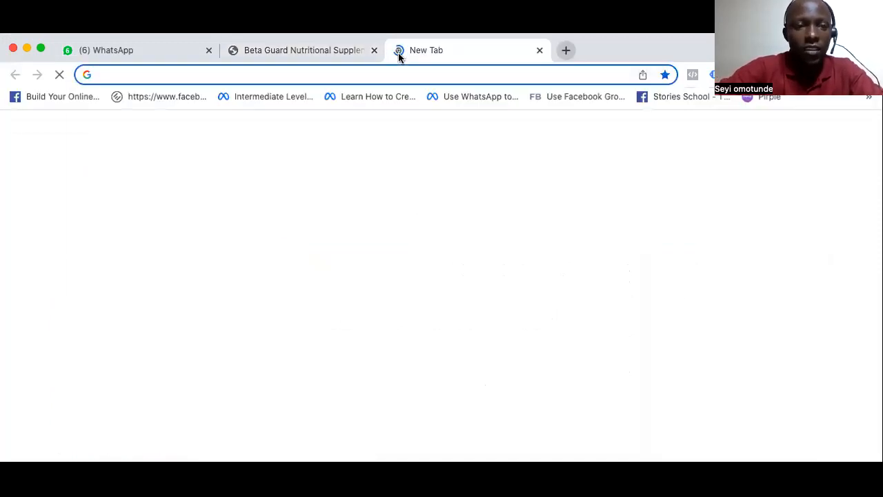
pyautogui.write('provitalityplus.com.ng')
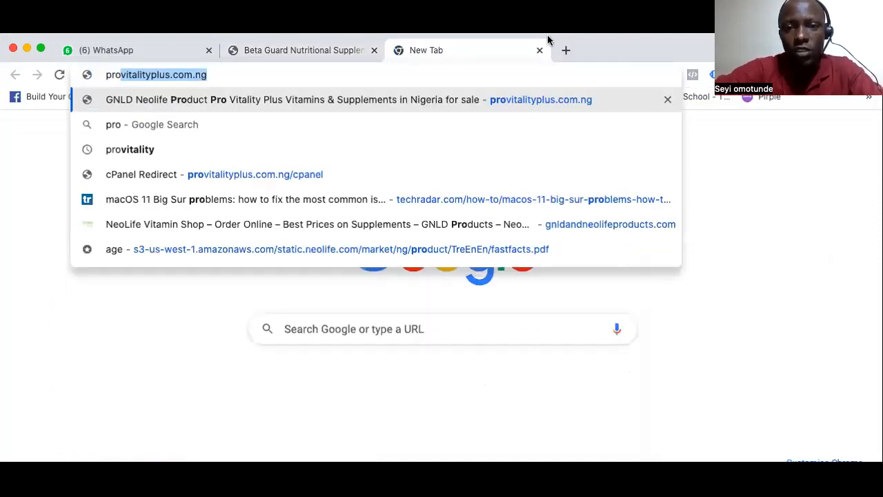
pyautogui.press('Return')
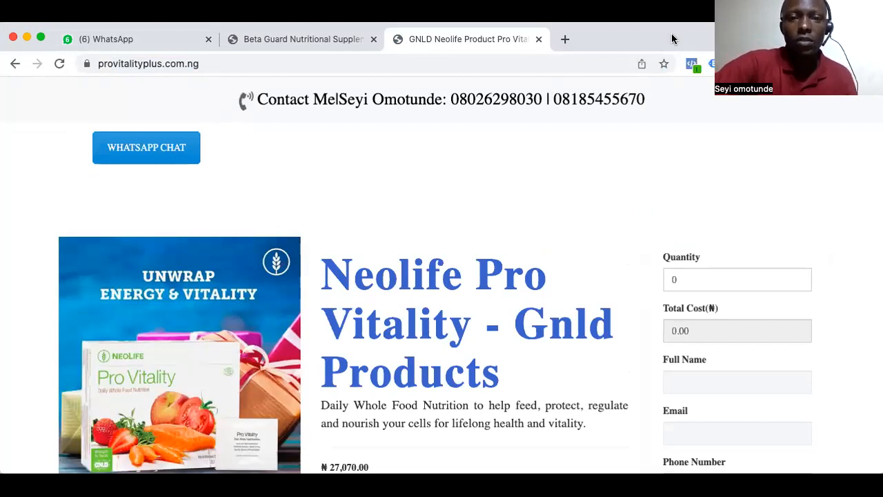
pyautogui.click(540, 39)
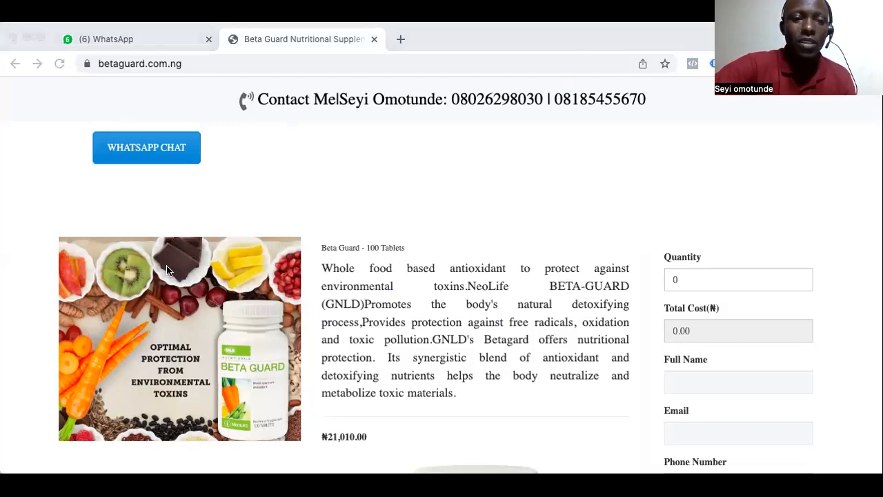
# Look through the Beta Guard page, from the product details and highlights down to the footer links
pyautogui.scroll(-2, 167, 270)
pyautogui.scroll(-5, 167, 270)
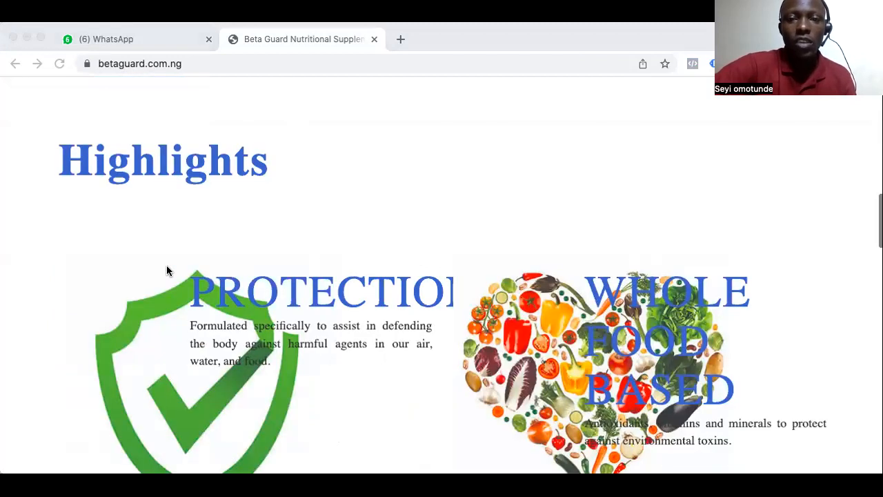
pyautogui.scroll(-5, 167, 269)
pyautogui.scroll(-15, 167, 269)
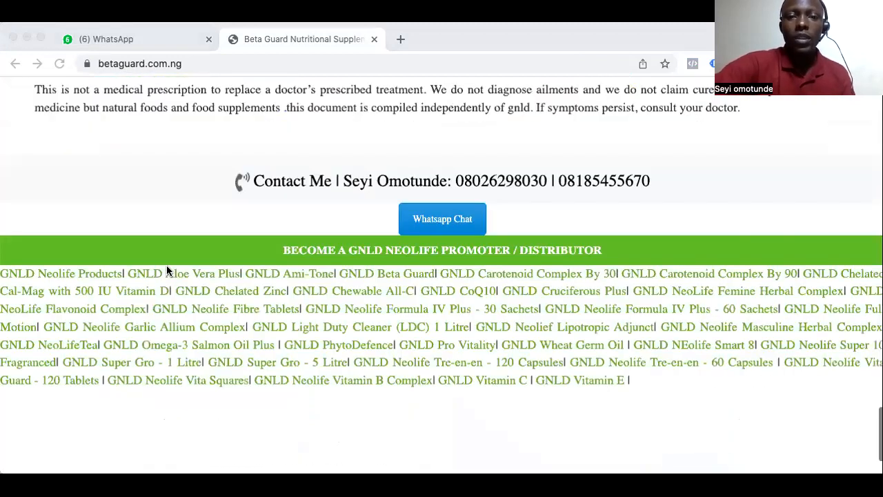
pyautogui.scroll(20, 454, 252)
pyautogui.scroll(1, 501, 211)
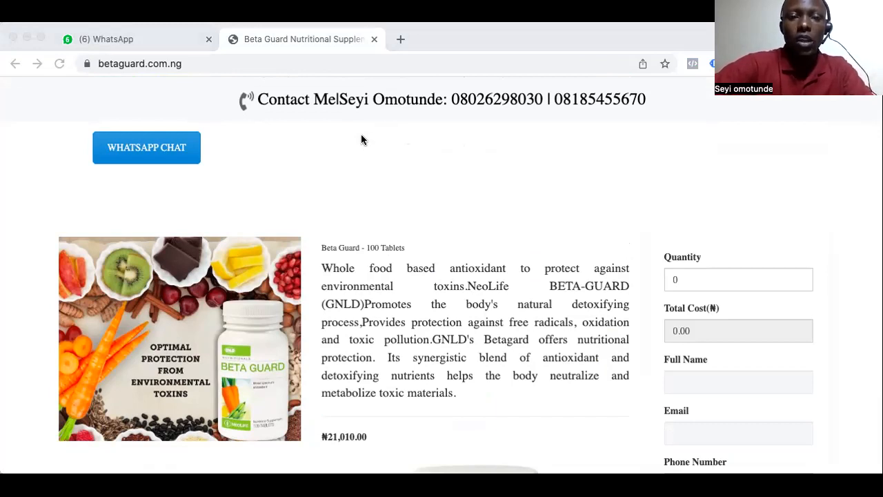
# Open the hosting control panel at betaguard.com.ng/cpanel in a new browser tab
pyautogui.click(401, 43)
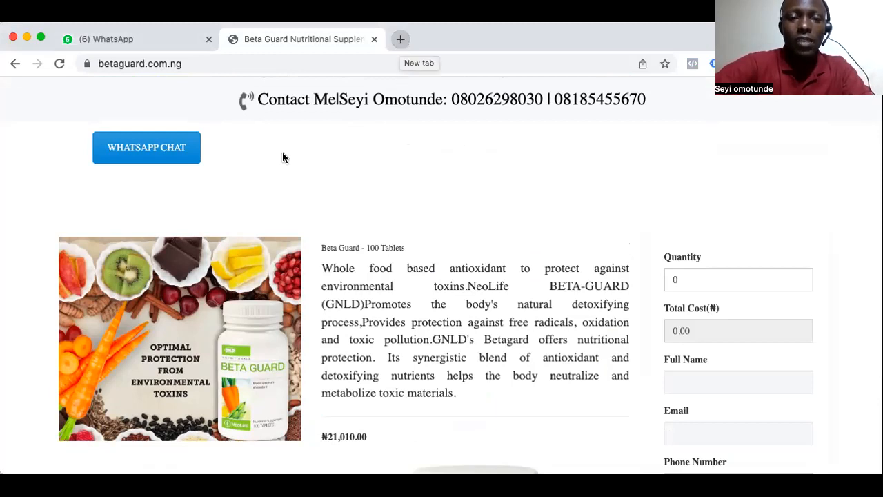
pyautogui.click(398, 41)
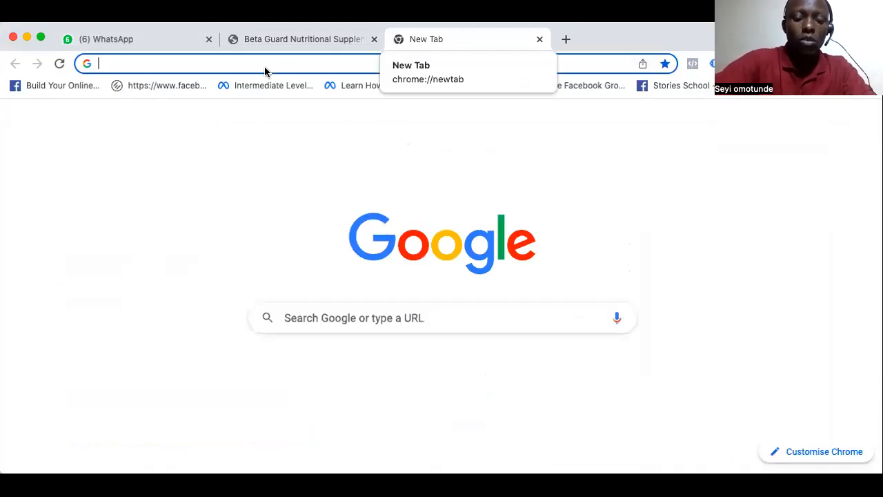
pyautogui.write('br')
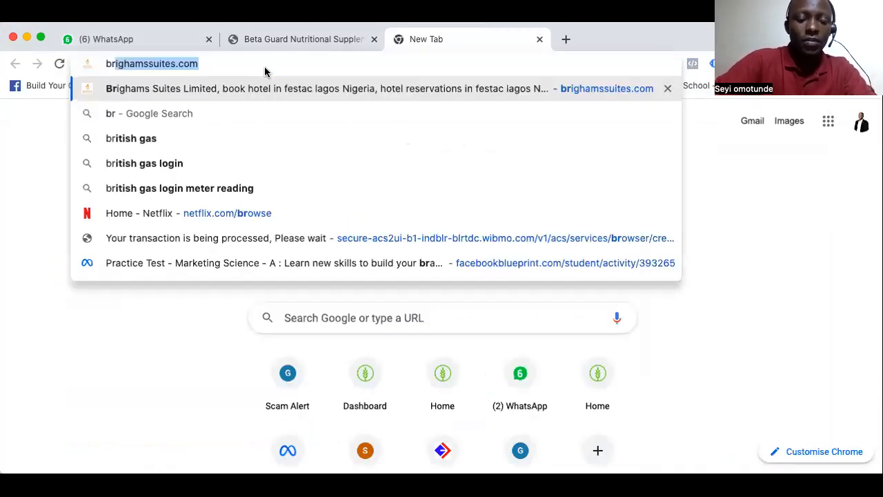
pyautogui.press('BackSpace')
pyautogui.press('BackSpace')
pyautogui.write('eta')
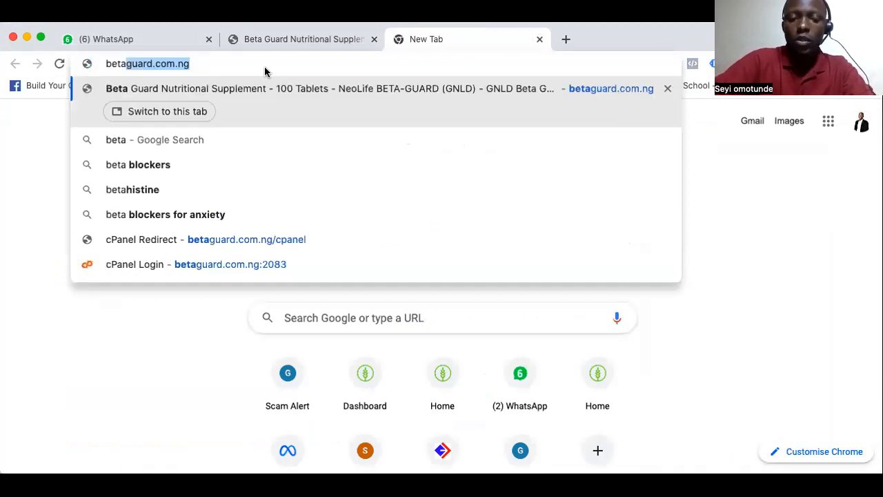
pyautogui.press('Right')
pyautogui.write('/')
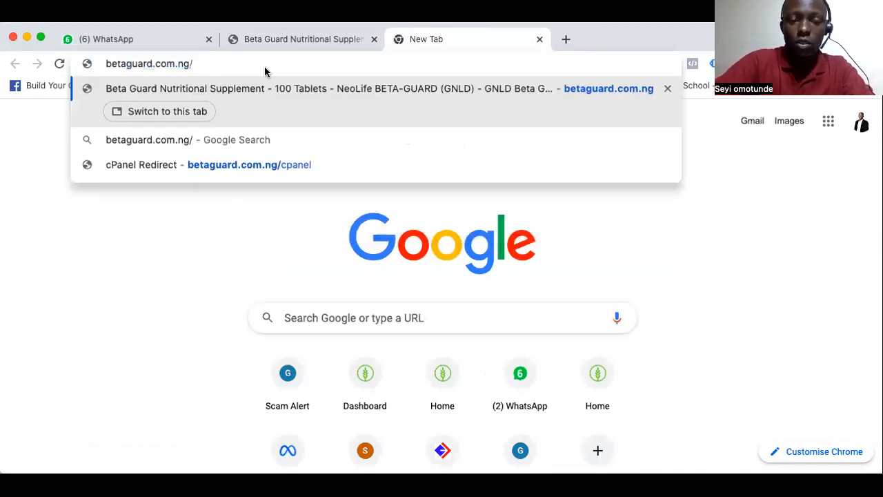
pyautogui.write('c')
pyautogui.press('Right')
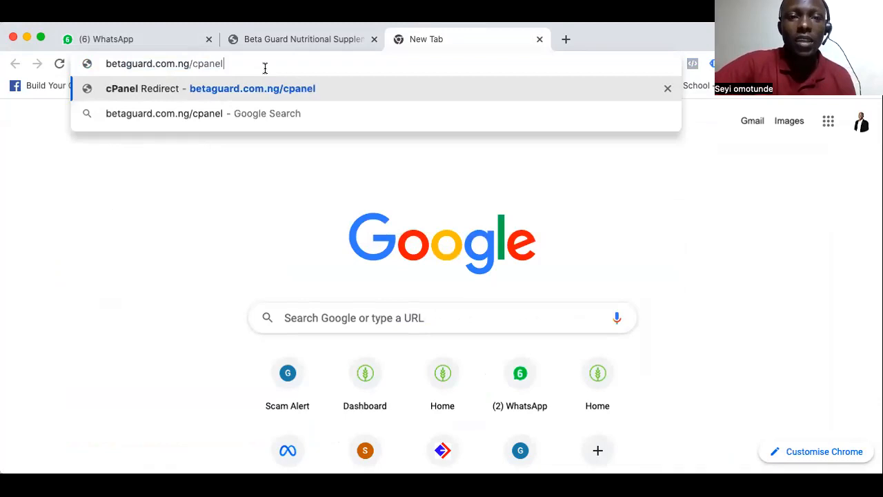
pyautogui.press('Return')
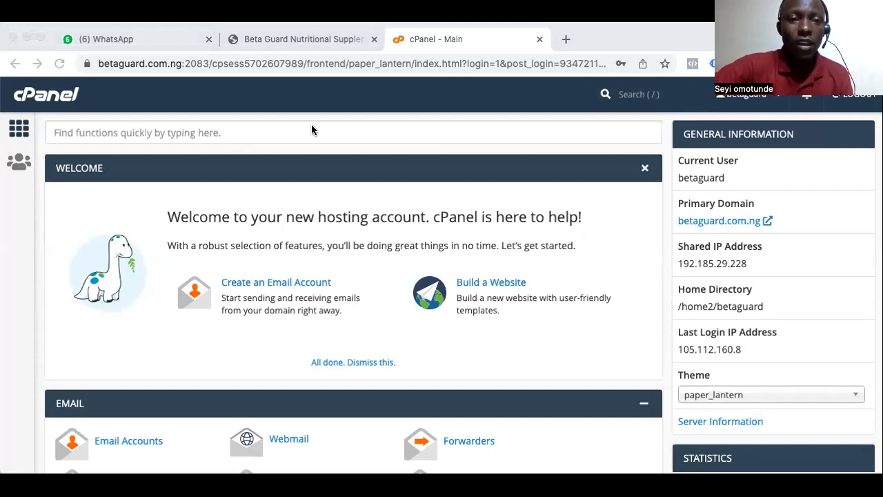
# Open cPanel's File Manager and enter the public_html folder
pyautogui.scroll(-6, 286, 297)
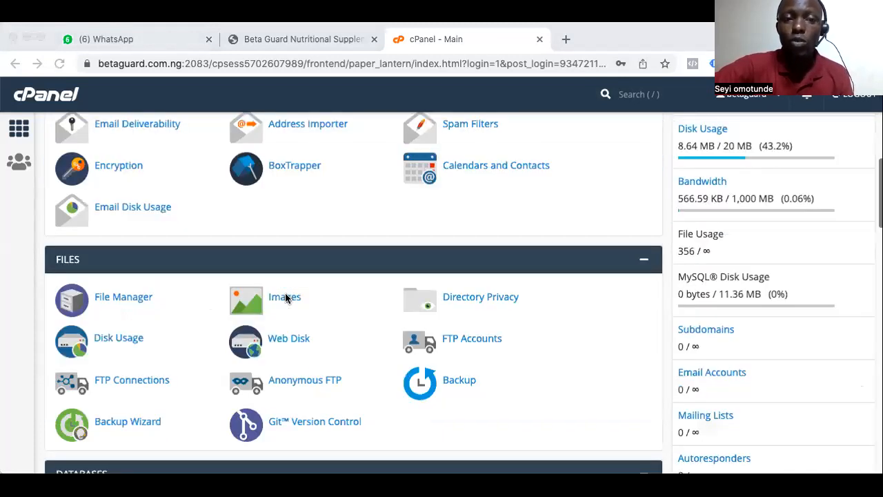
pyautogui.scroll(3, 286, 297)
pyautogui.scroll(3, 286, 297)
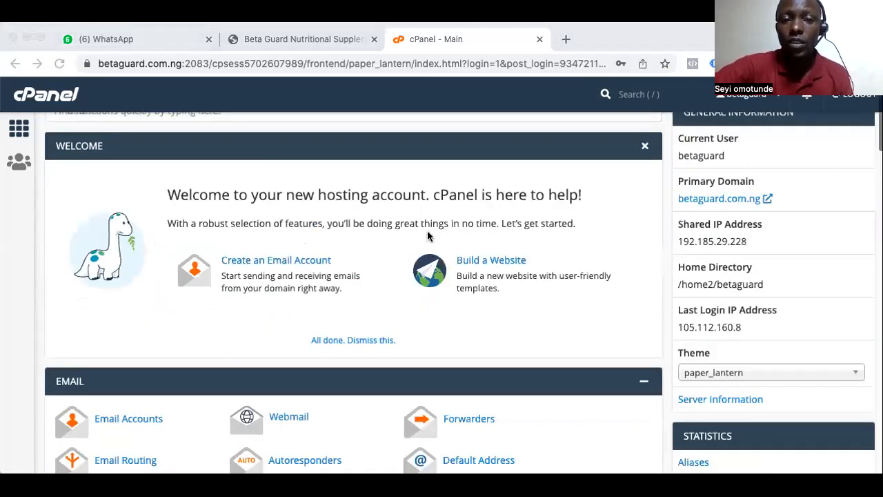
pyautogui.scroll(1, 430, 238)
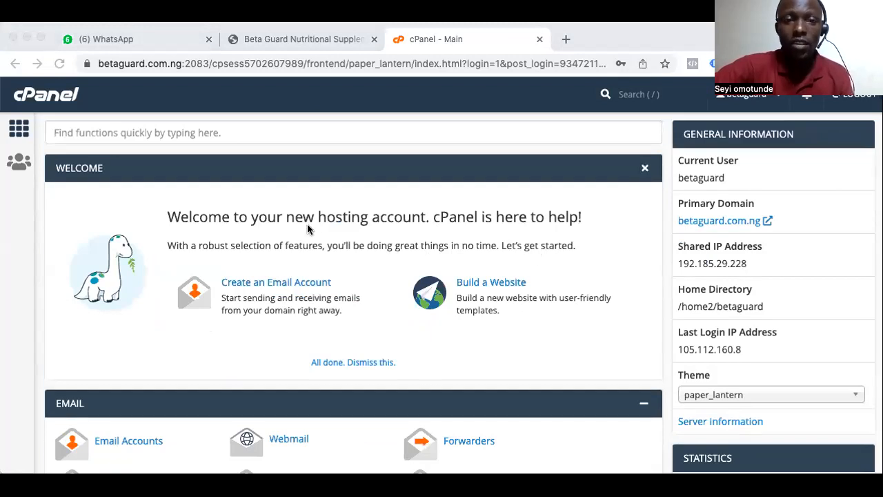
pyautogui.scroll(-1, 309, 229)
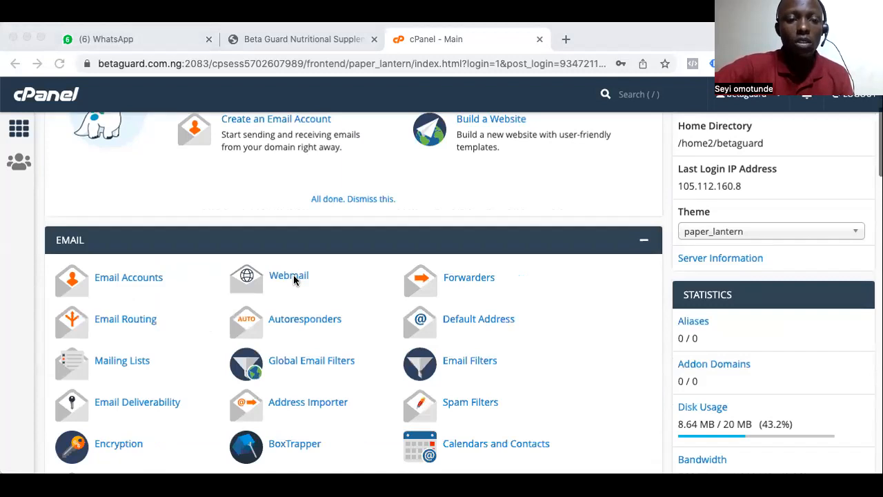
pyautogui.scroll(-3, 293, 280)
pyautogui.scroll(-2, 294, 279)
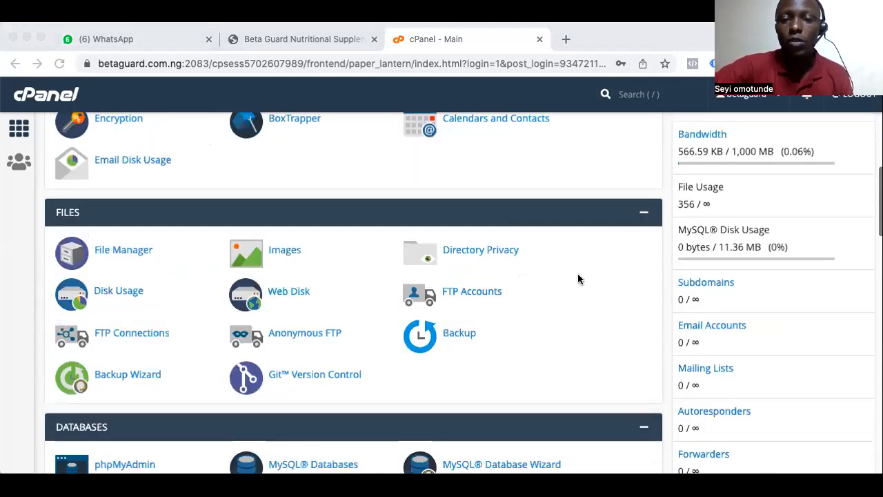
pyautogui.scroll(-1, 578, 278)
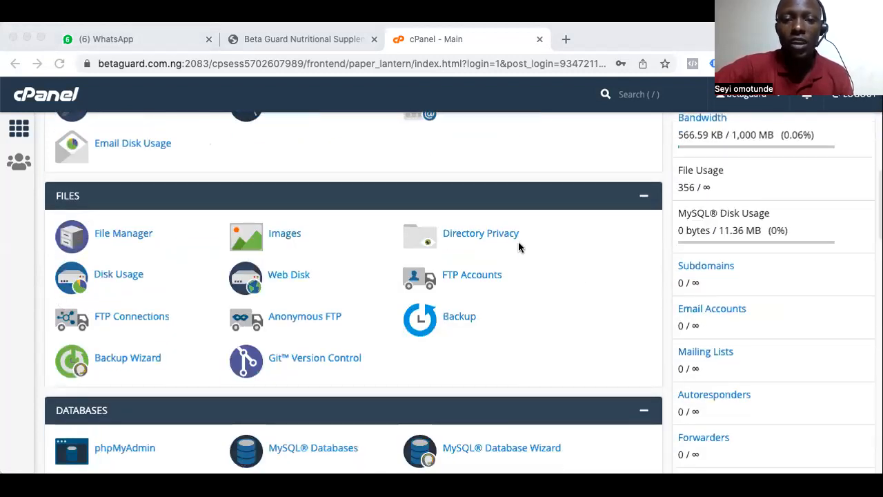
pyautogui.click(115, 236)
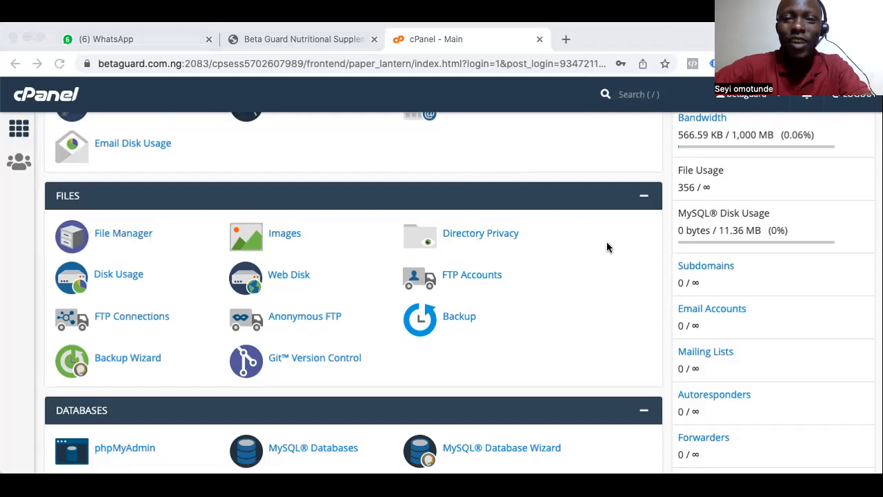
pyautogui.click(105, 233)
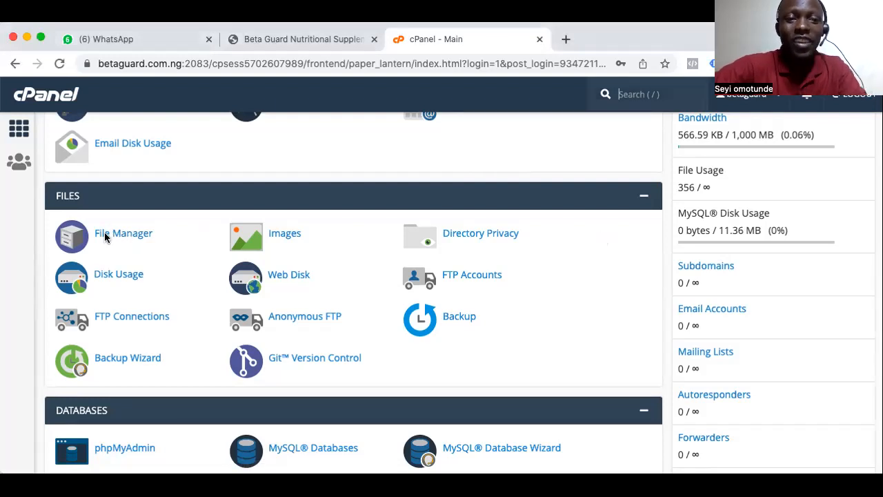
pyautogui.click(105, 235)
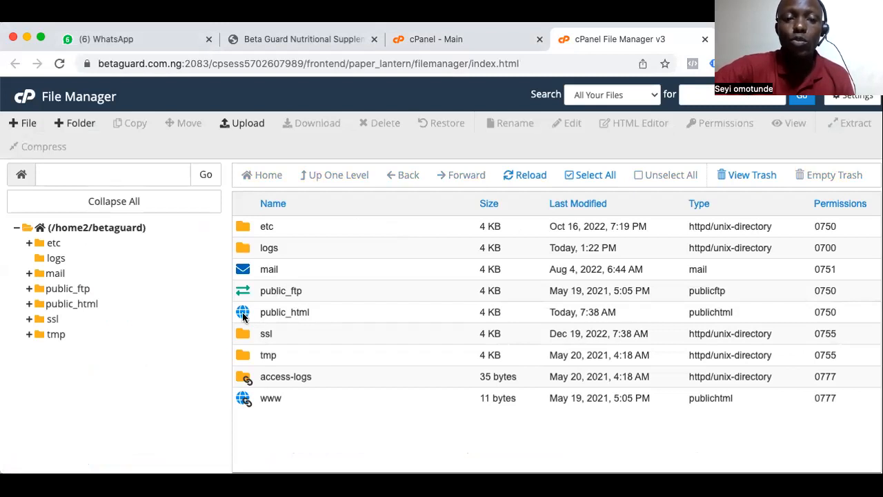
pyautogui.click(243, 317)
pyautogui.doubleClick(243, 316)
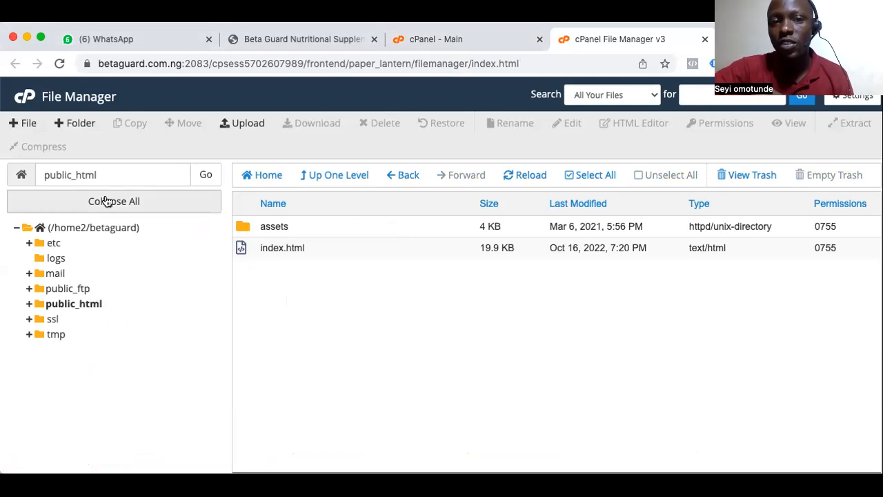
# Revisit the File Manager entry on the cPanel main page and return to the open public_html folder
pyautogui.click(410, 39)
pyautogui.scroll(1, 169, 183)
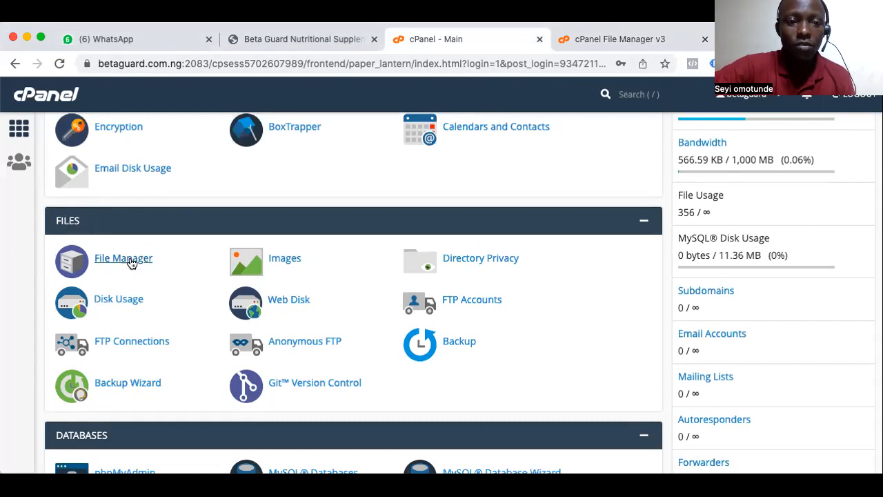
pyautogui.click(651, 39)
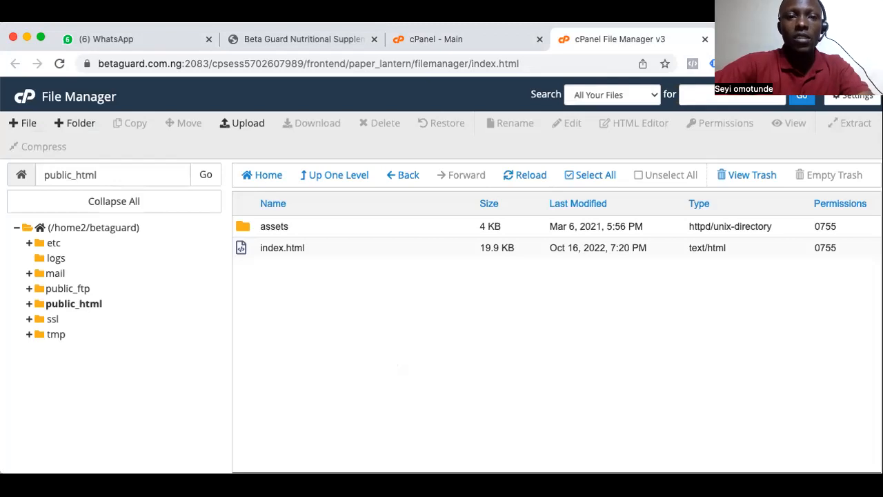
# Close the Beta Guard page and open google.com/analytics in a new browser tab
pyautogui.click(373, 41)
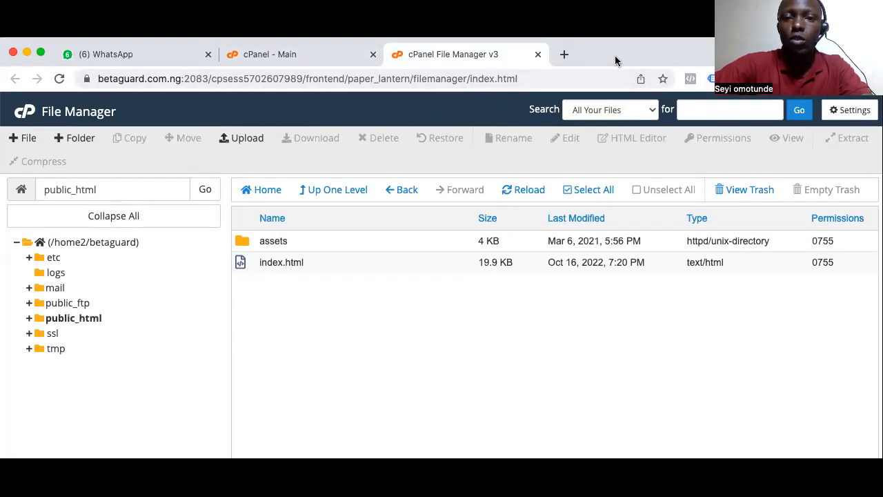
pyautogui.click(564, 54)
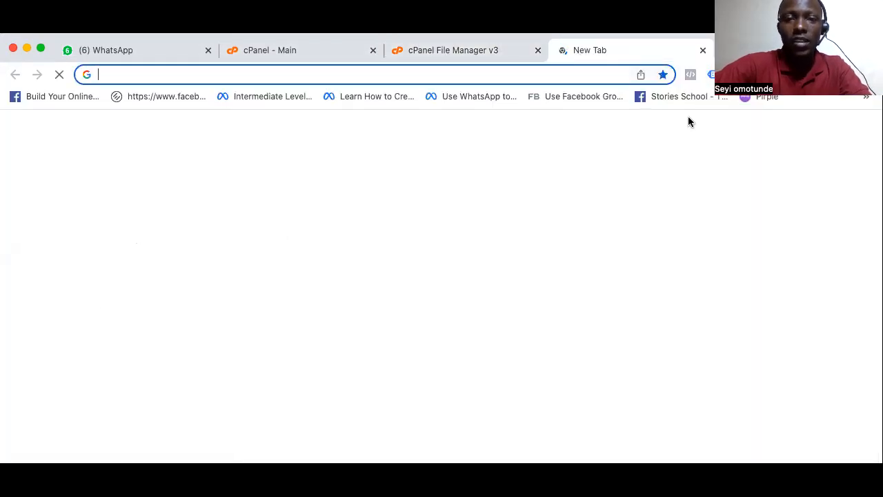
pyautogui.write('google.com')
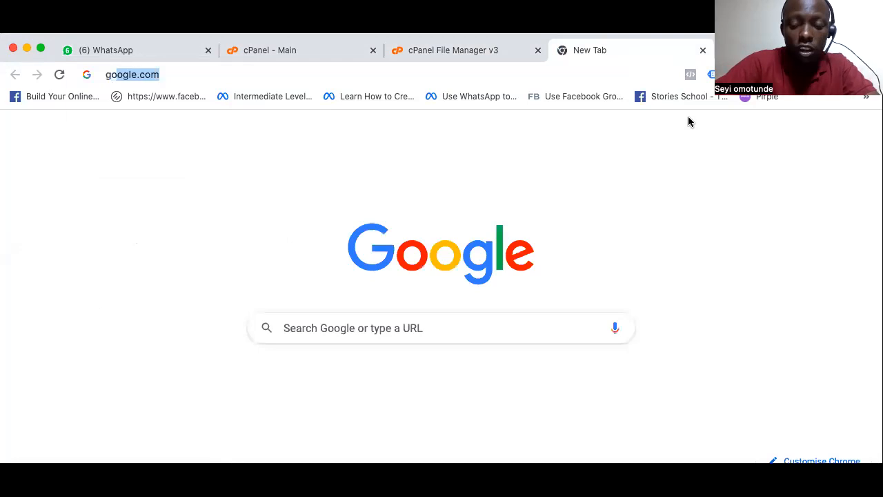
pyautogui.write('/')
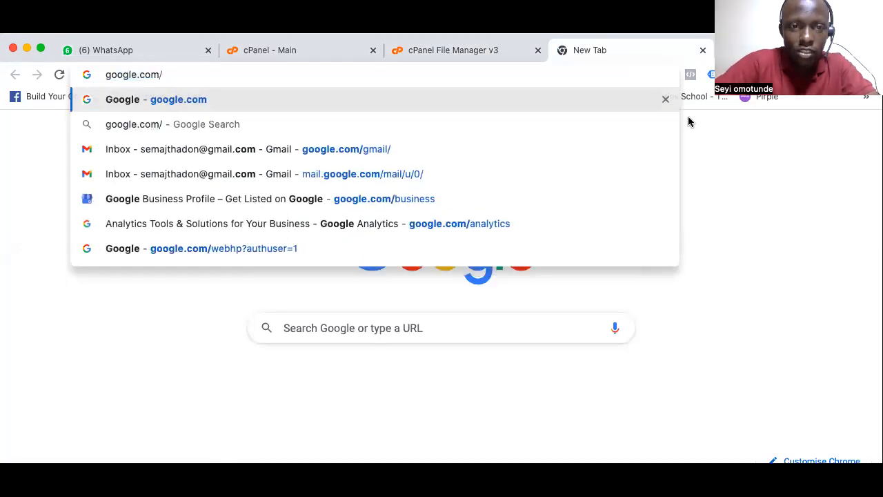
pyautogui.write('analytics')
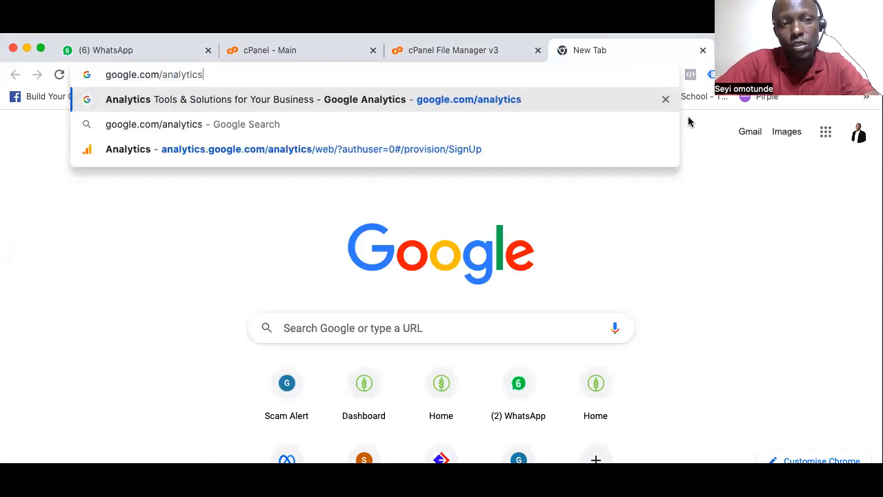
pyautogui.press('Return')
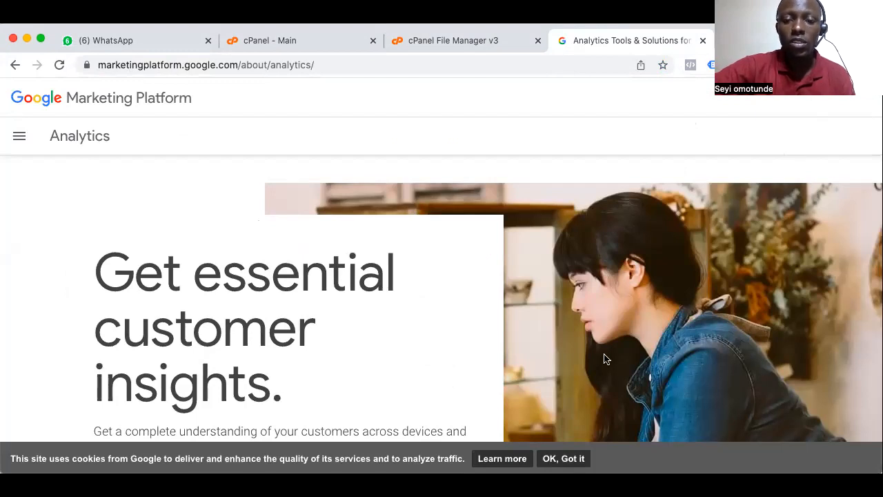
# Accept the cookie notice on the Google Marketing Platform page and enter the Google Analytics web app
pyautogui.click(565, 458)
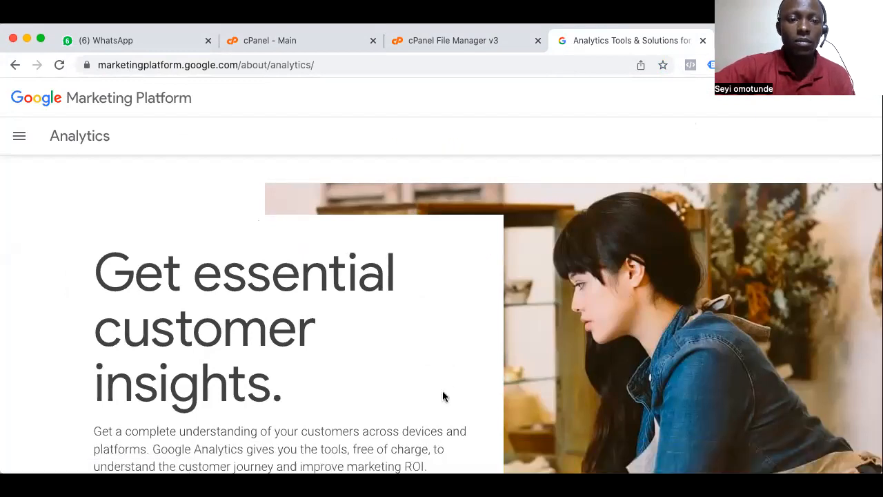
pyautogui.scroll(-3, 443, 396)
pyautogui.click(152, 328)
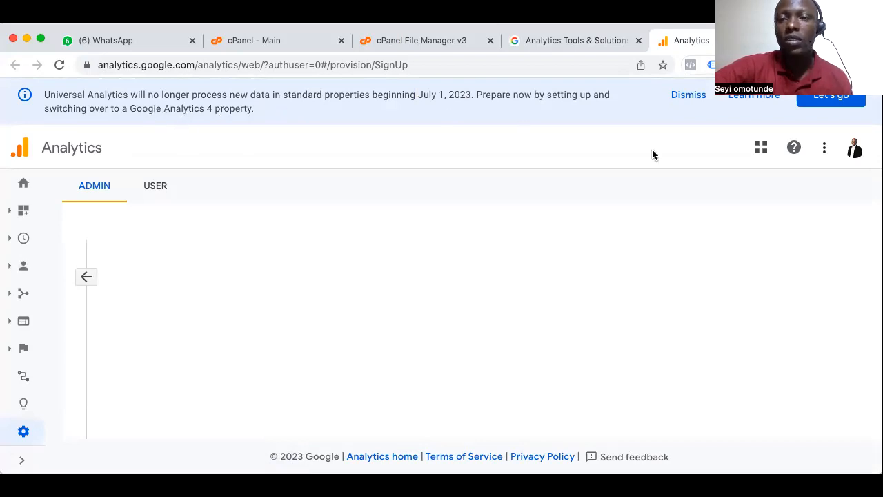
# Dismiss the Universal Analytics notice, visit the user settings and return to the Admin overview
pyautogui.click(690, 95)
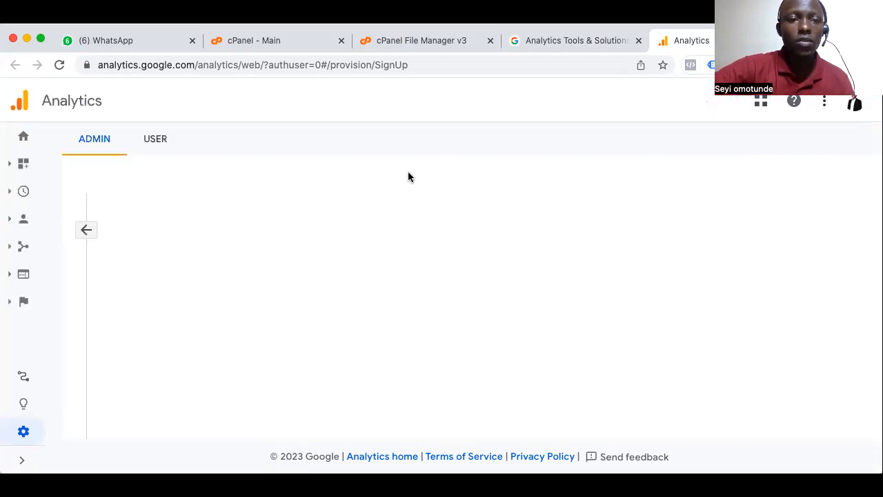
pyautogui.click(154, 139)
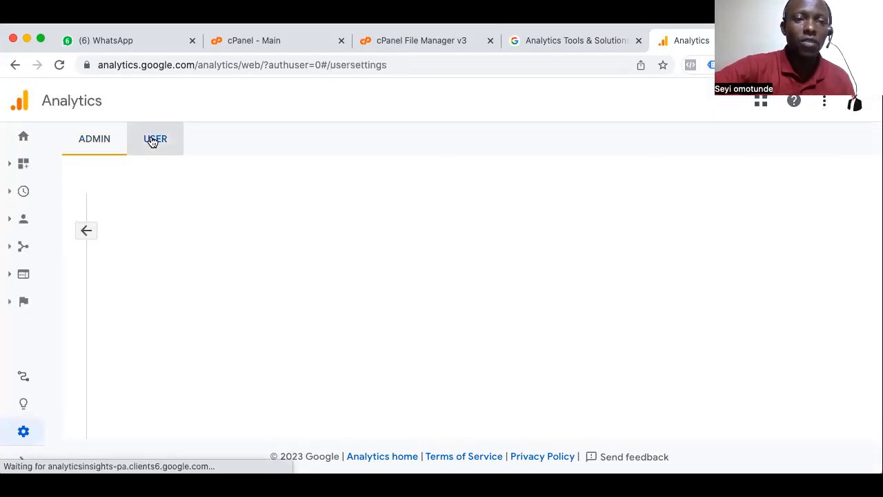
pyautogui.click(92, 143)
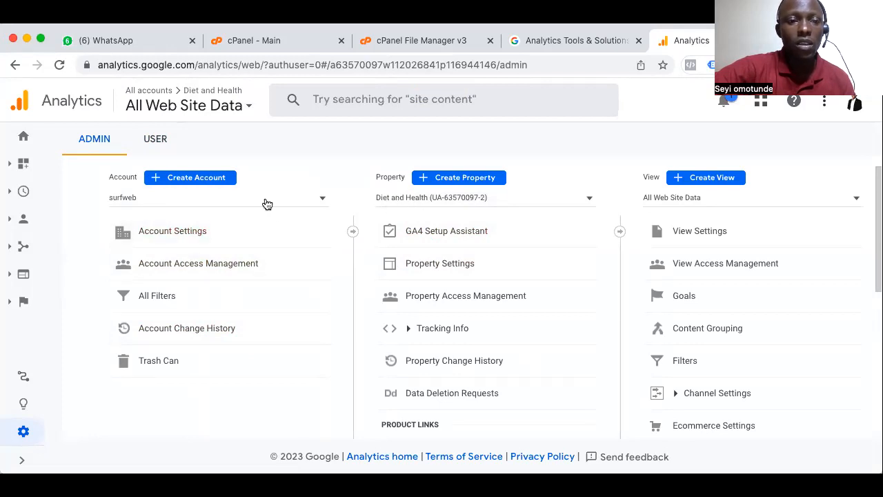
pyautogui.click(450, 179)
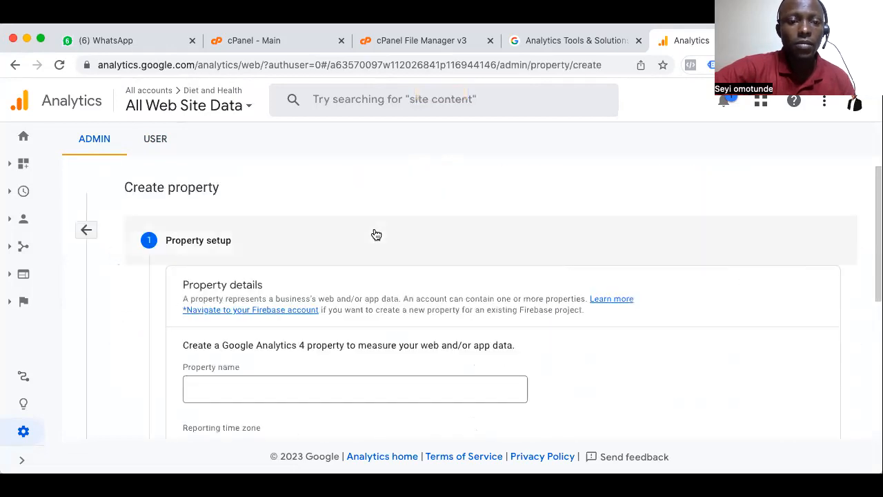
pyautogui.scroll(-2, 375, 232)
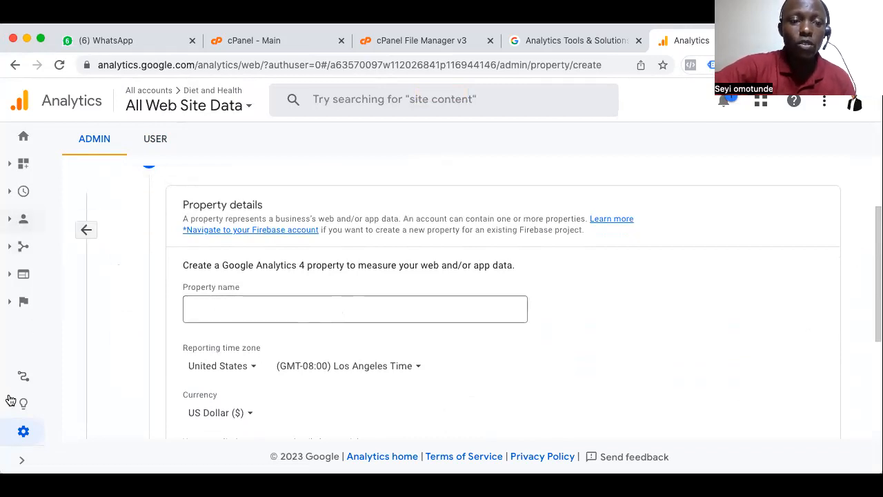
pyautogui.click(24, 434)
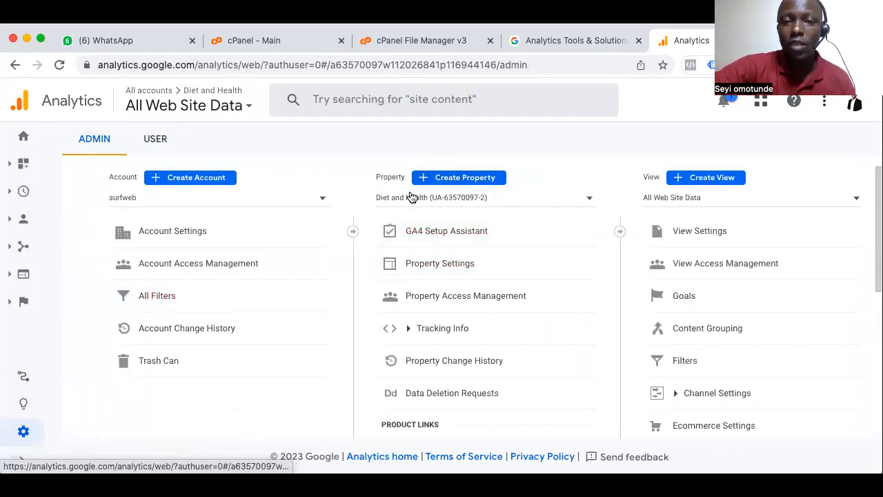
# Start creating a new property and look through the property setup form, from the property details to the advanced options
pyautogui.click(462, 183)
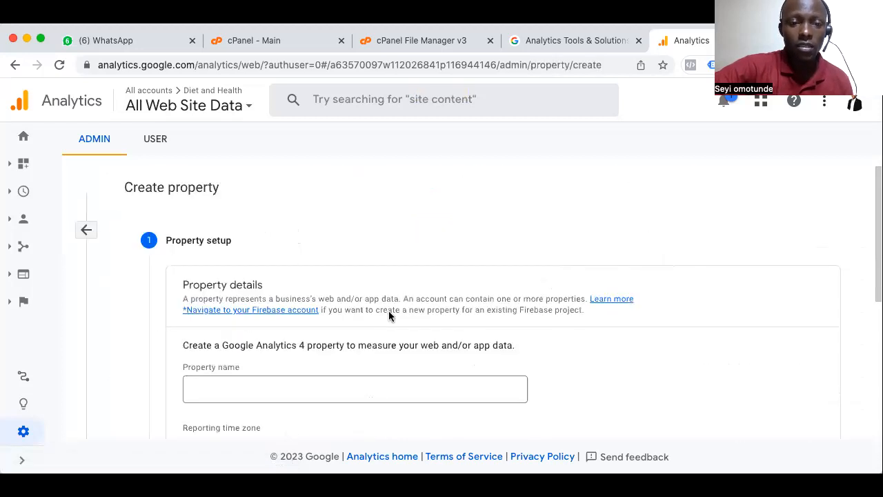
pyautogui.scroll(-3, 349, 330)
pyautogui.scroll(1, 349, 330)
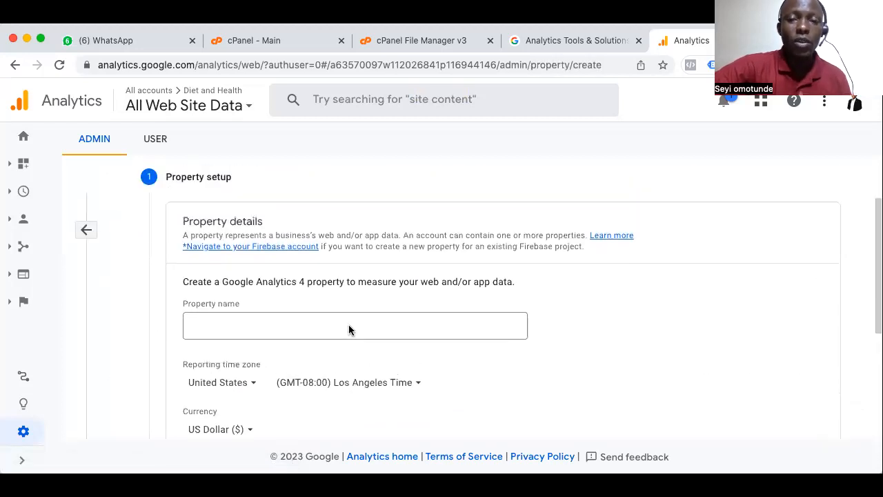
pyautogui.scroll(-1, 349, 330)
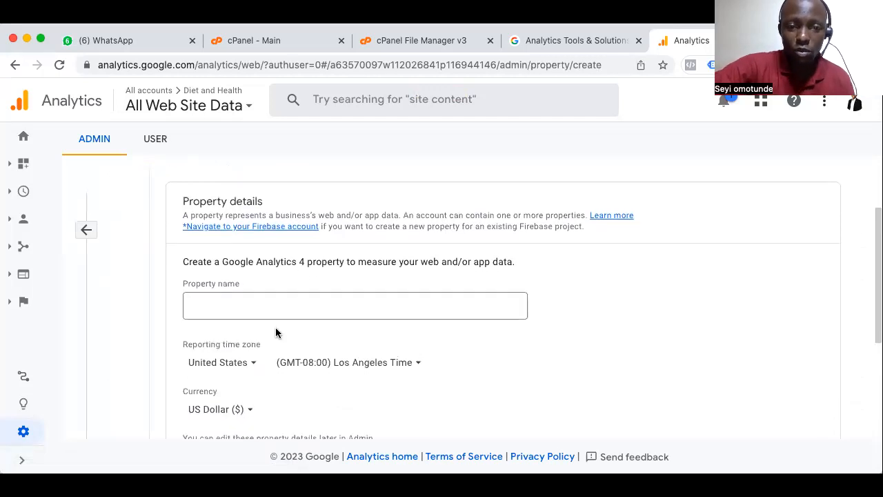
pyautogui.scroll(-4, 337, 341)
pyautogui.scroll(2, 337, 341)
pyautogui.scroll(-2, 337, 341)
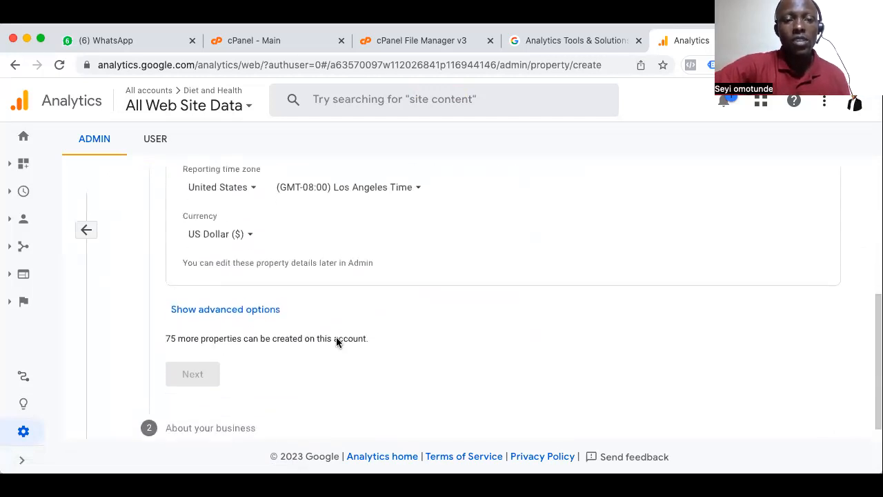
pyautogui.scroll(-1, 338, 341)
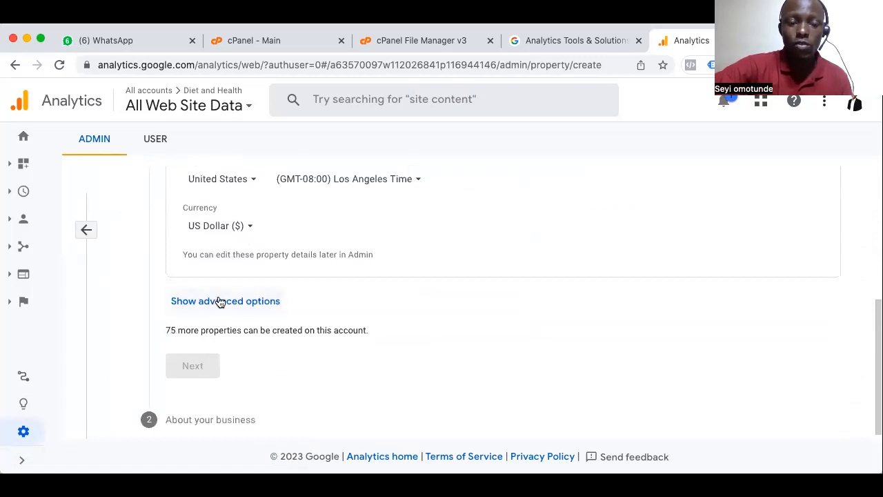
pyautogui.scroll(2, 219, 302)
pyautogui.scroll(5, 220, 301)
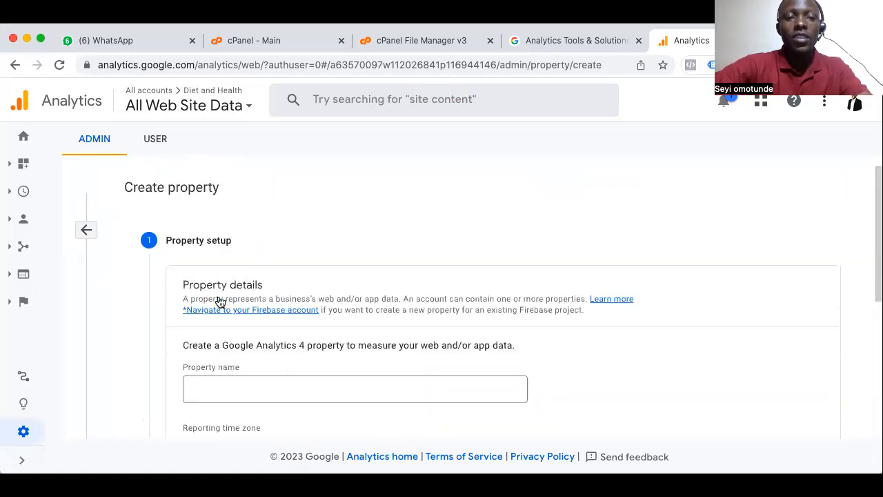
pyautogui.scroll(-3, 183, 329)
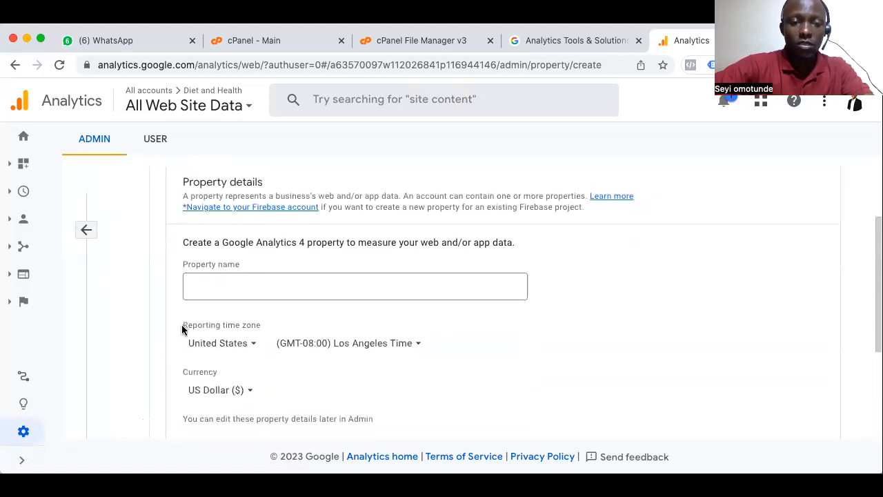
# Name the property Beta Guard, set its reporting time zone to Nigeria, and continue to the business information
pyautogui.click(204, 283)
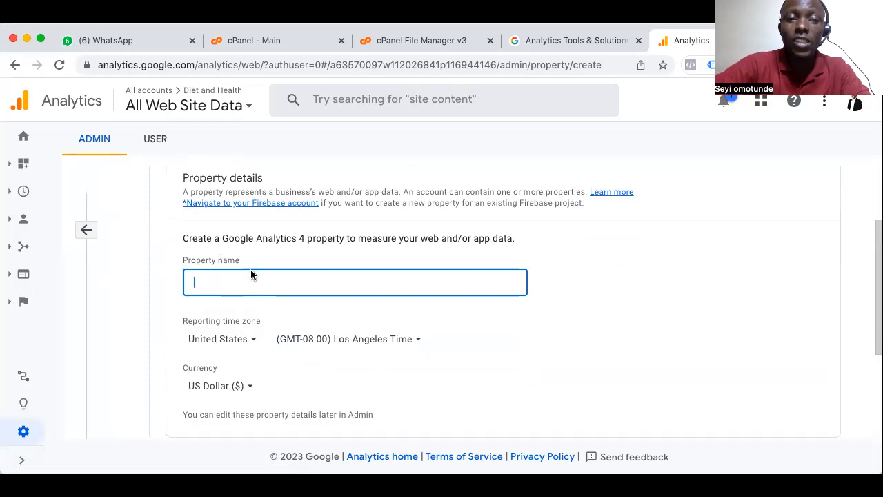
pyautogui.write('Beta Guard')
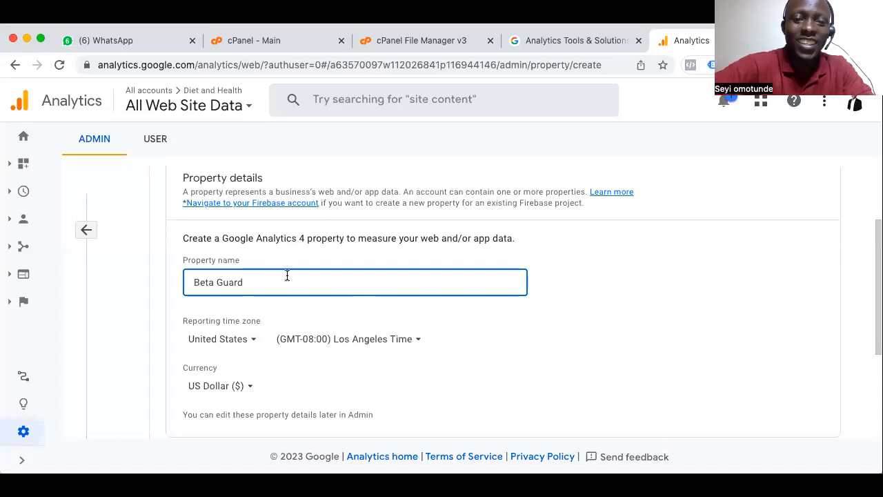
pyautogui.scroll(-2, 437, 316)
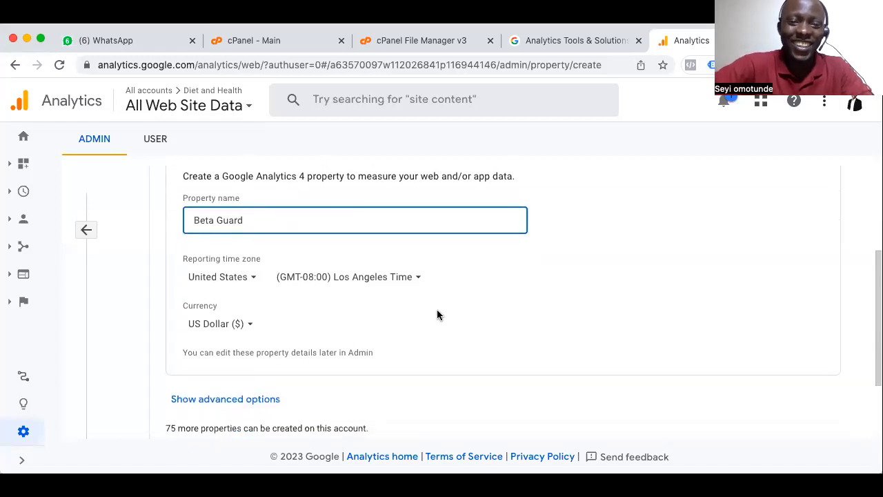
pyautogui.click(248, 278)
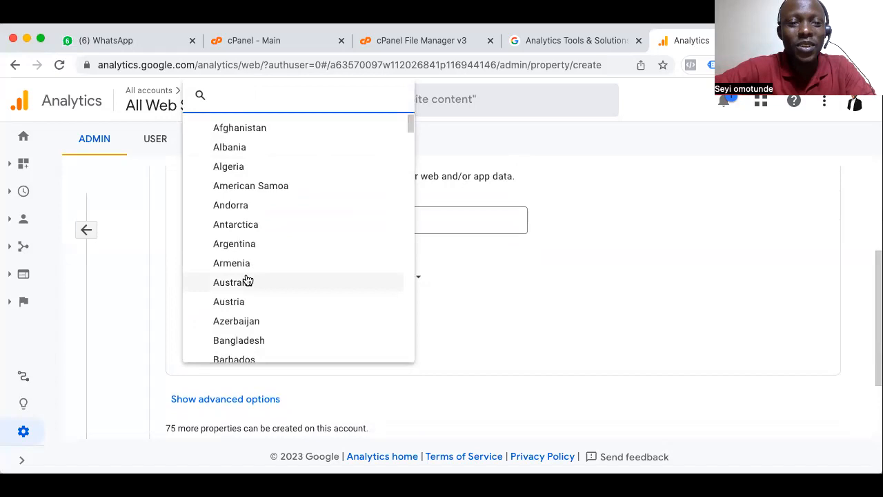
pyautogui.write('Niger')
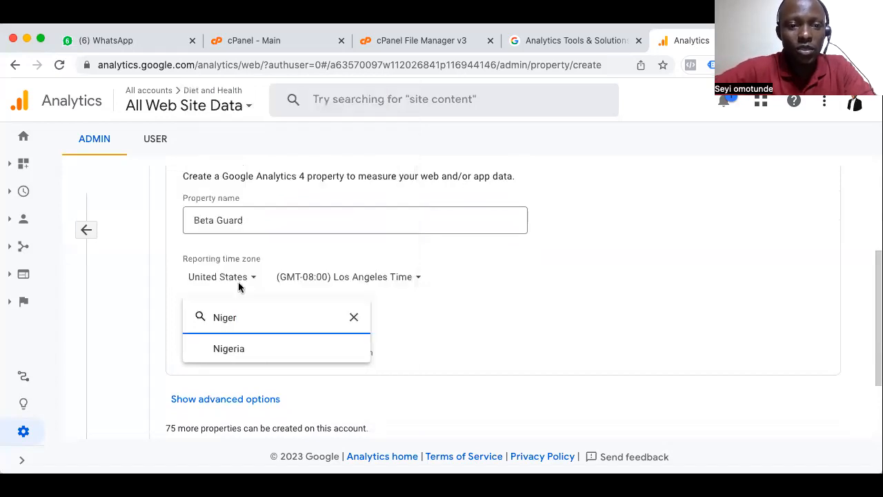
pyautogui.click(221, 348)
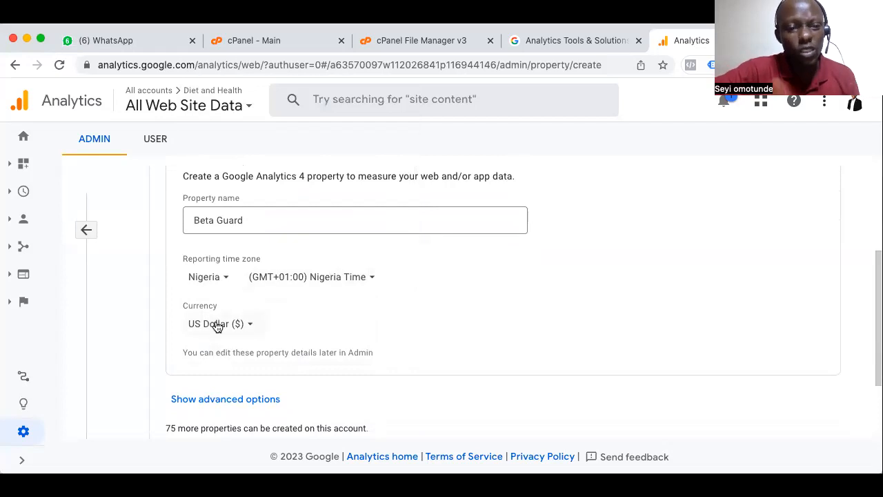
pyautogui.scroll(-3, 404, 310)
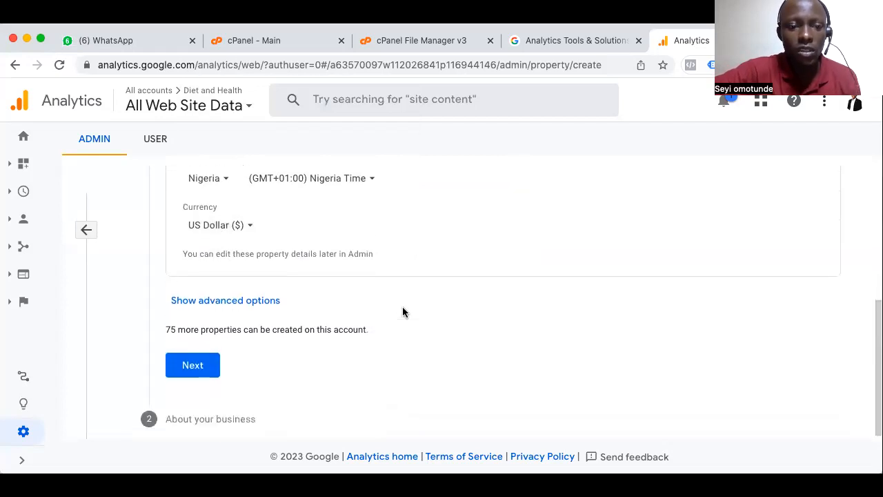
pyautogui.click(193, 365)
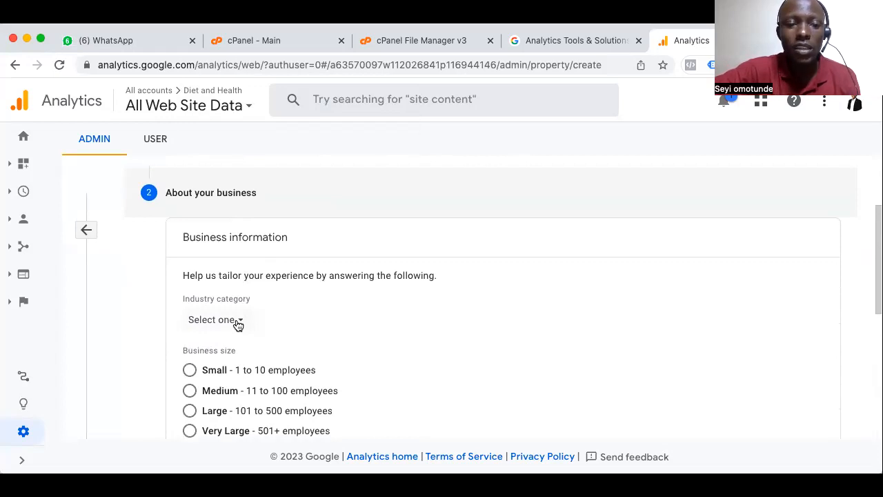
# Set the industry category to Health and the business size to Small - 1 to 10 employees
pyautogui.click(238, 323)
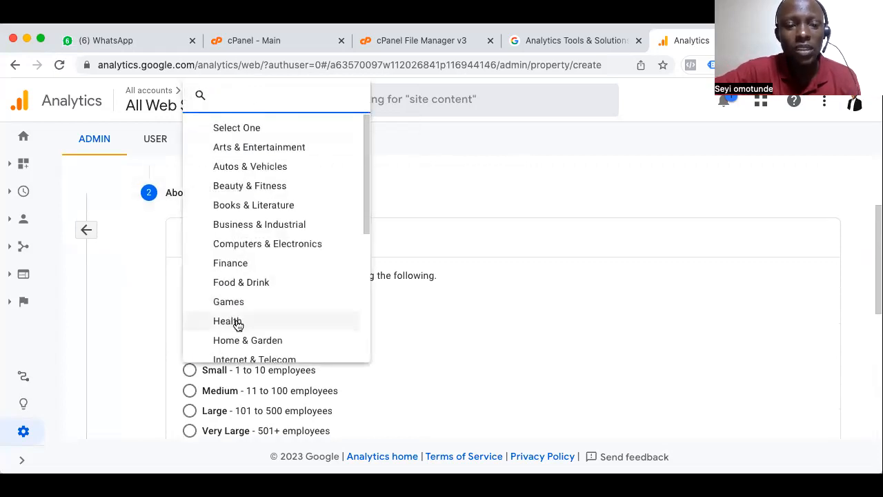
pyautogui.scroll(-3, 256, 301)
pyautogui.scroll(-5, 256, 302)
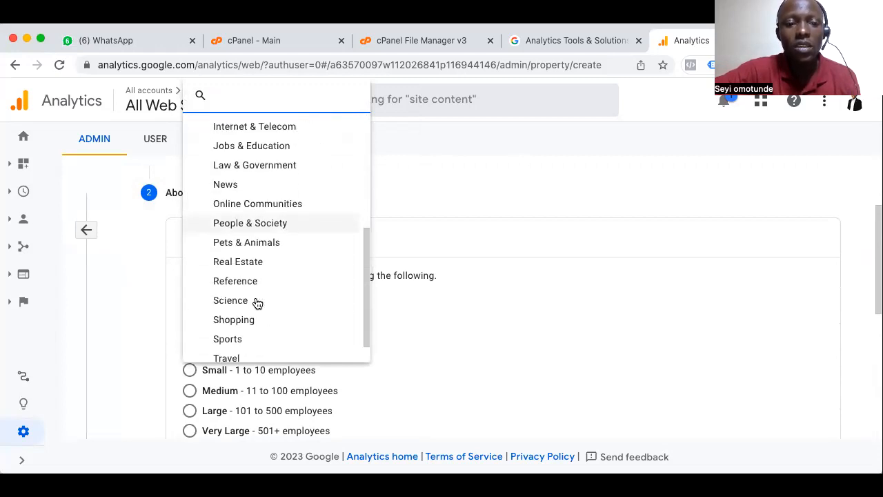
pyautogui.scroll(-1, 256, 303)
pyautogui.scroll(3, 256, 303)
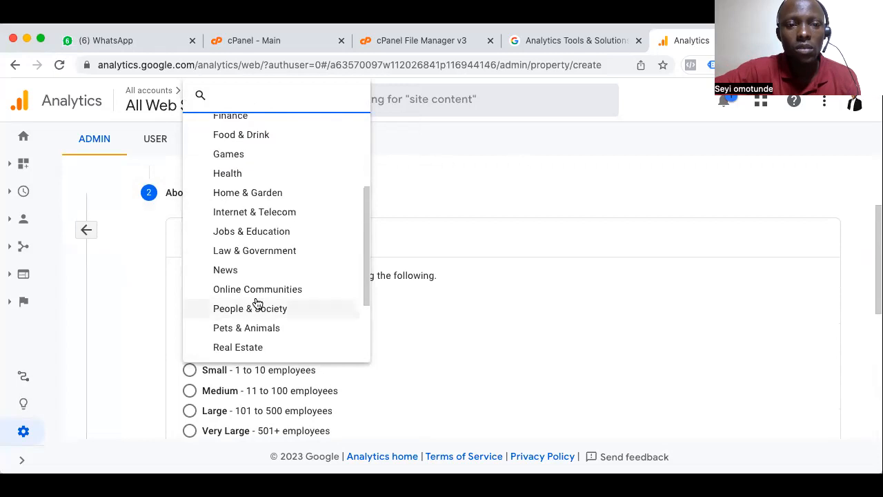
pyautogui.scroll(4, 256, 303)
pyautogui.scroll(-3, 256, 303)
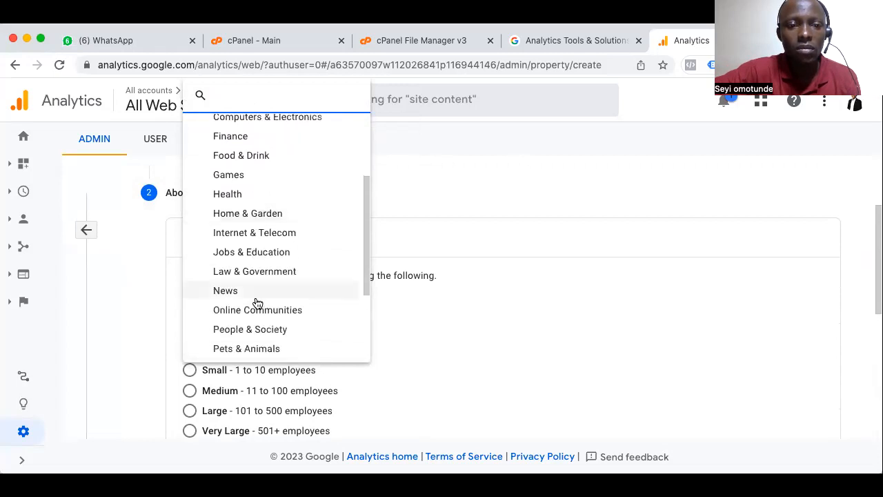
pyautogui.click(244, 198)
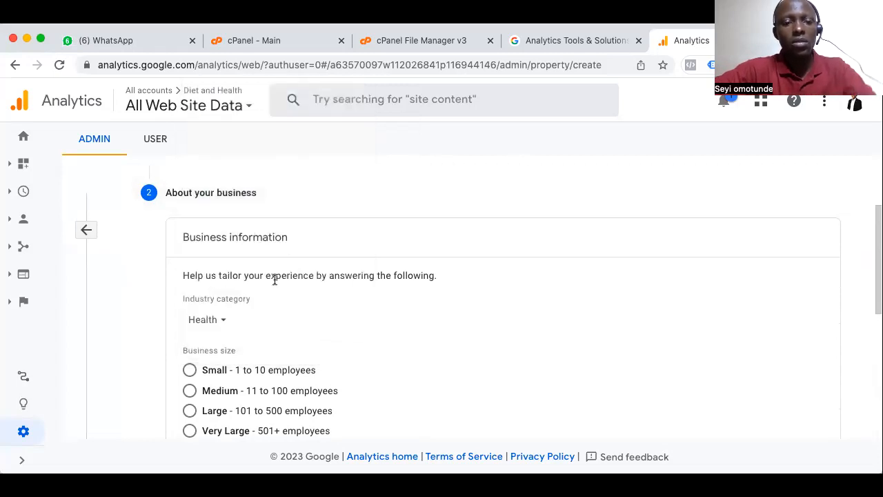
pyautogui.scroll(-3, 274, 280)
pyautogui.click(190, 267)
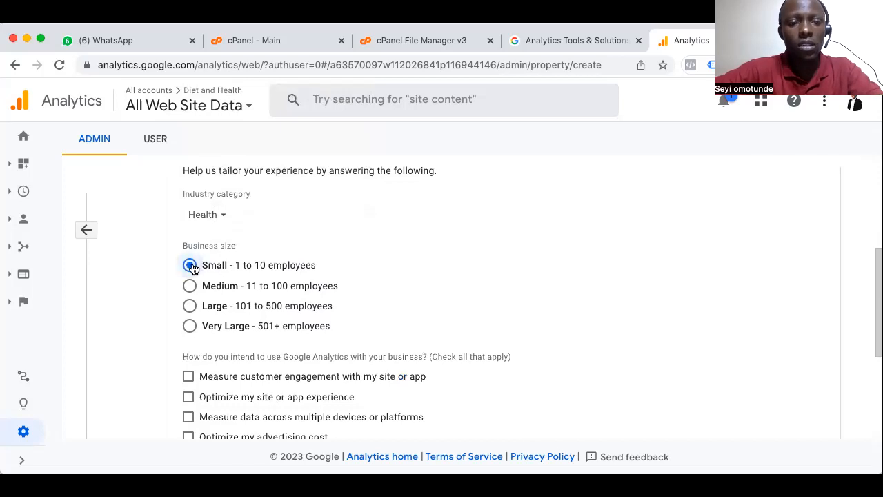
# Change the business size to Medium and choose site experience optimization, multi-device data measurement, content monetization and online sales analysis as the intended uses
pyautogui.click(190, 285)
pyautogui.scroll(-4, 270, 349)
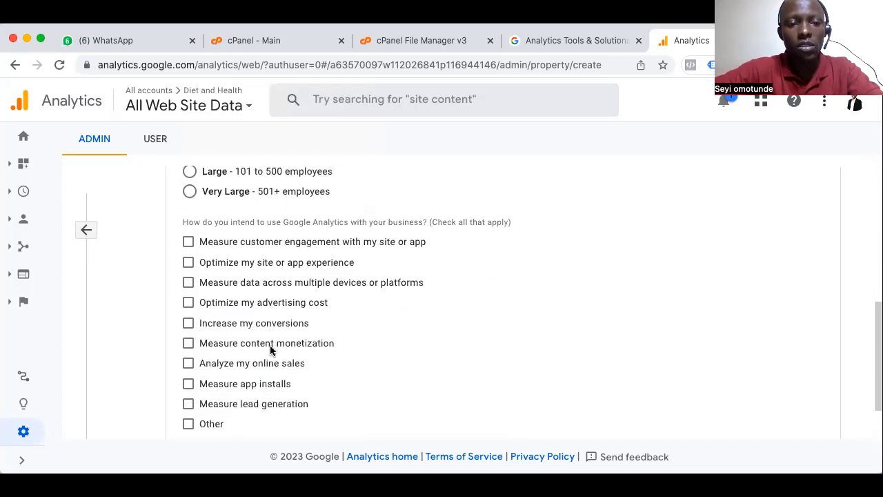
pyautogui.click(188, 241)
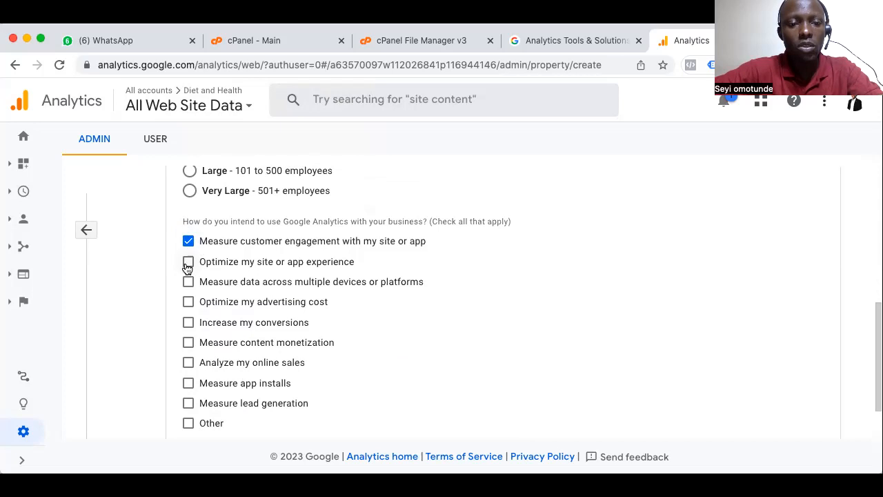
pyautogui.click(188, 242)
pyautogui.click(189, 262)
pyautogui.click(189, 282)
pyautogui.click(188, 342)
pyautogui.click(188, 362)
pyautogui.click(190, 383)
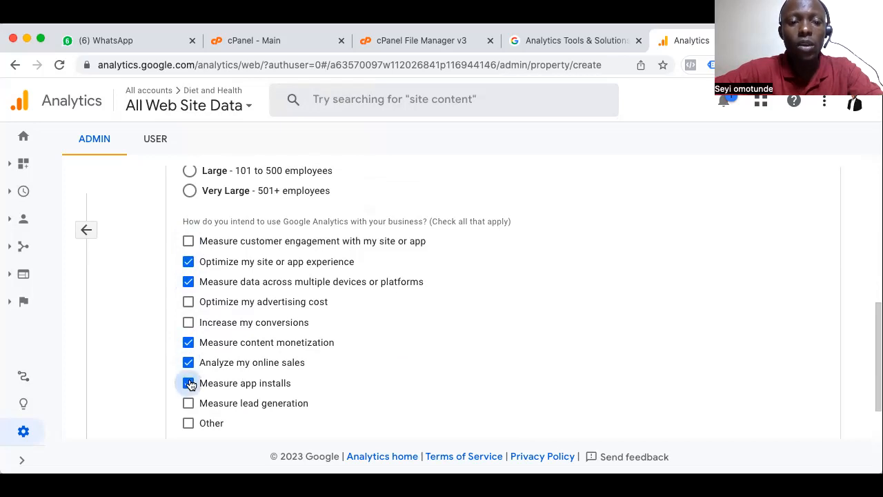
pyautogui.click(189, 383)
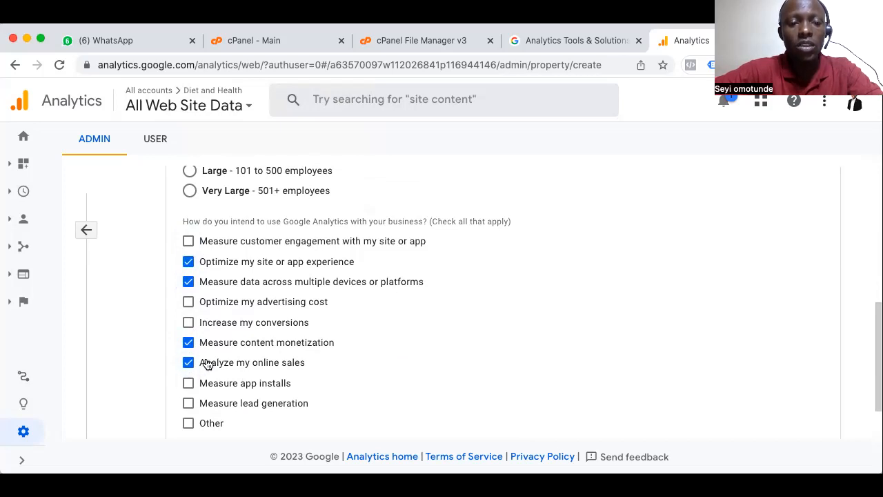
# Review the selected intended uses and create the Beta Guard property
pyautogui.scroll(-2, 205, 360)
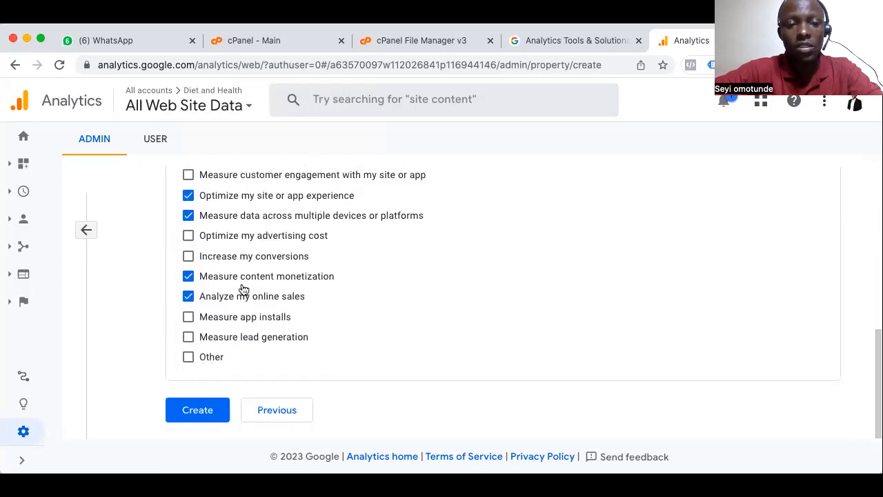
pyautogui.scroll(2, 233, 283)
pyautogui.scroll(-1, 235, 282)
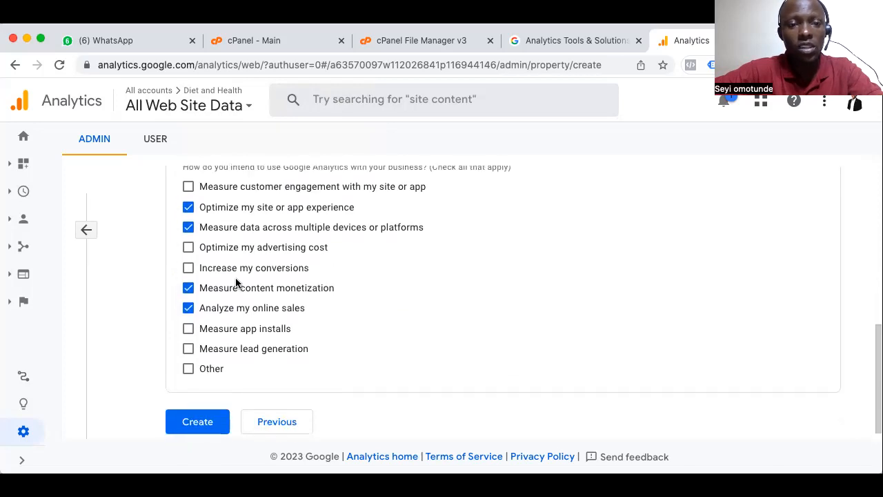
pyautogui.click(203, 428)
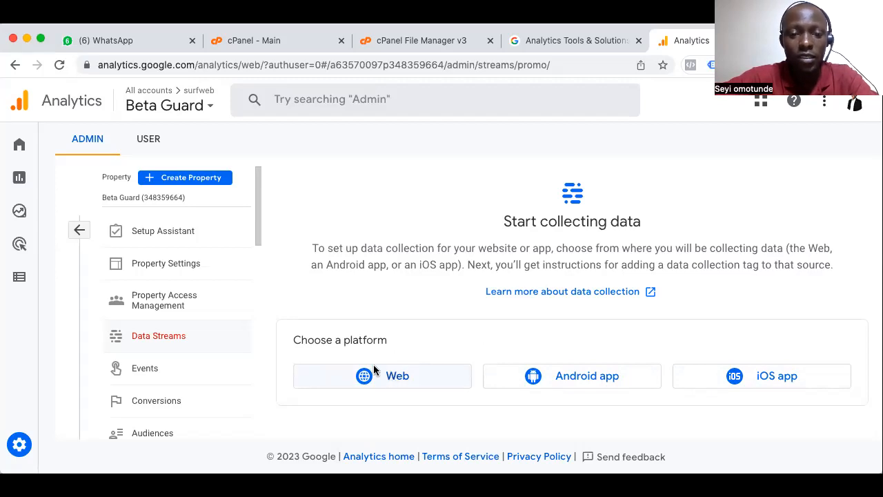
pyautogui.click(387, 380)
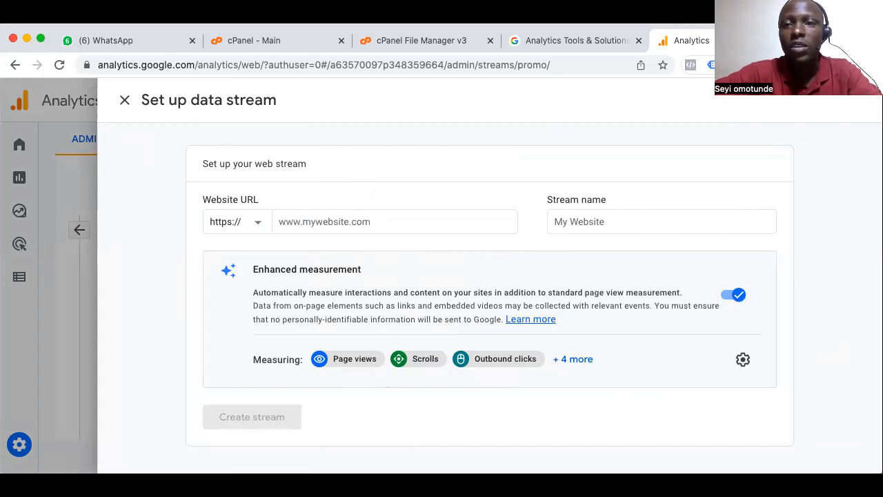
pyautogui.click(313, 226)
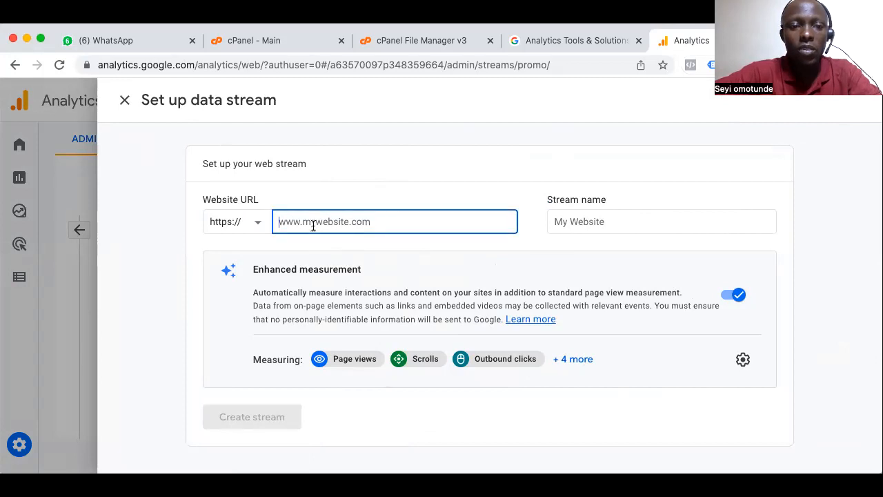
pyautogui.write('betaguard')
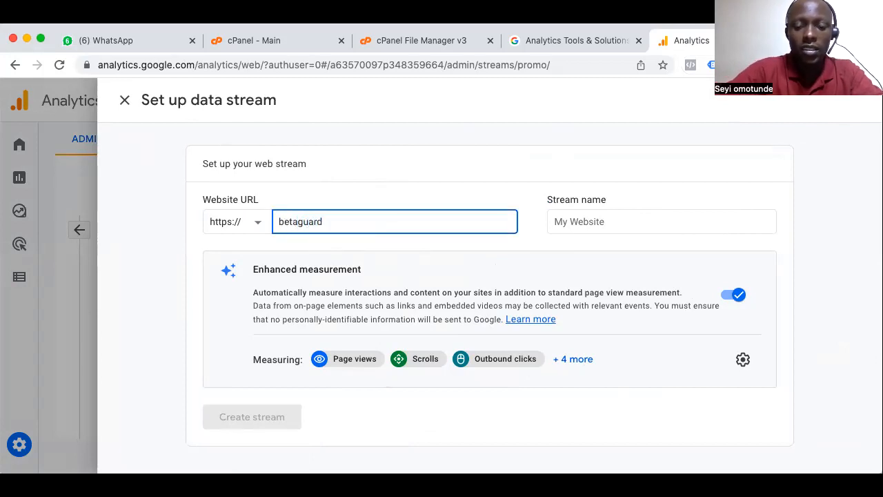
pyautogui.write('.com.ng')
# Name the web stream Beta Guard and create it with enhanced measurement left on
pyautogui.click(580, 223)
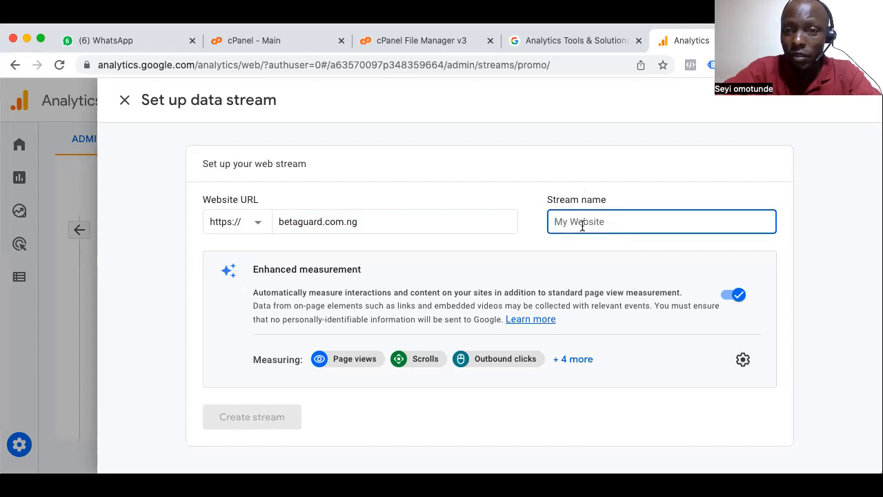
pyautogui.write('B')
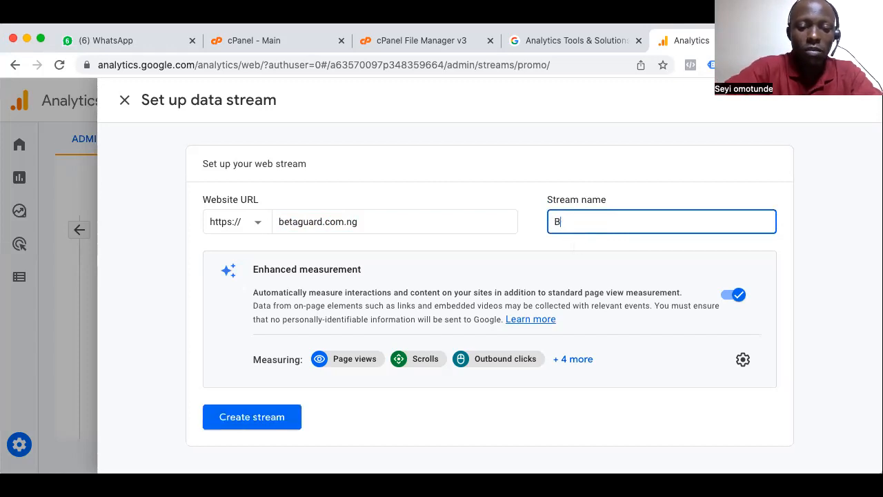
pyautogui.write('eta')
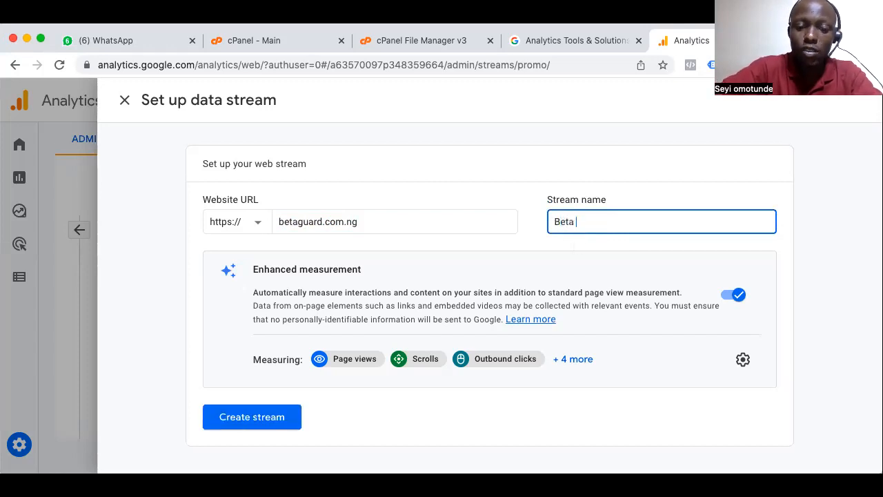
pyautogui.write(' Guead')
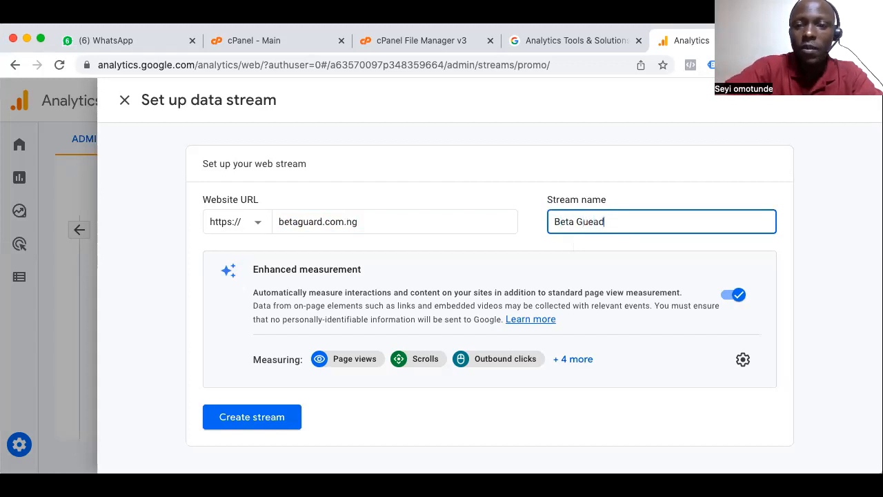
pyautogui.press('BackSpace')
pyautogui.press('BackSpace')
pyautogui.press('BackSpace')
pyautogui.write('ard')
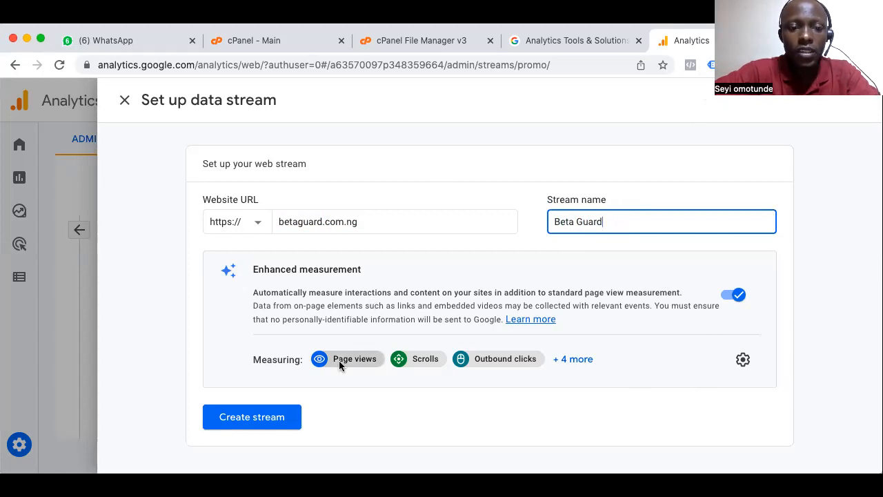
pyautogui.click(261, 419)
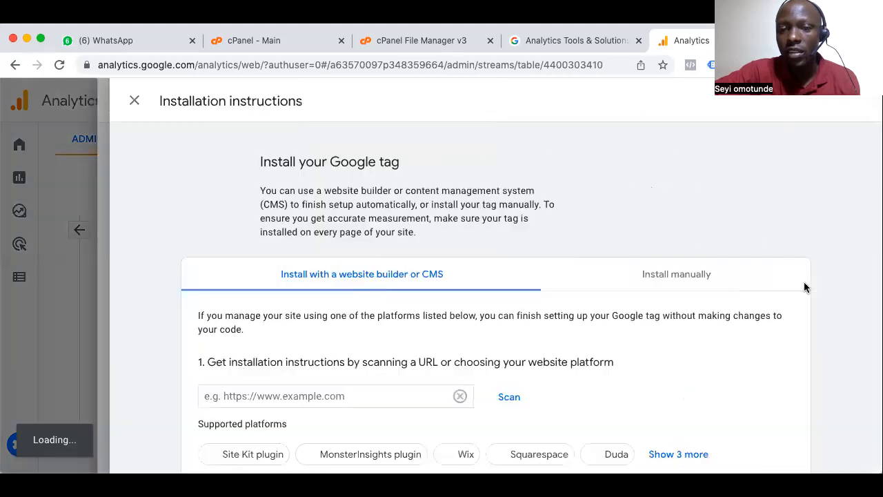
# Examine the Google tag installation instructions for website builders and for manual installation, then return to the web stream details
pyautogui.scroll(-3, 285, 248)
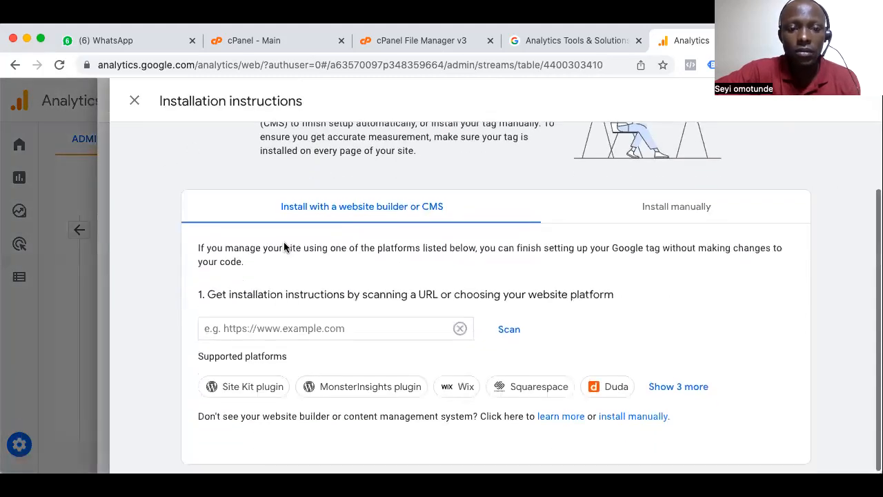
pyautogui.scroll(3, 285, 247)
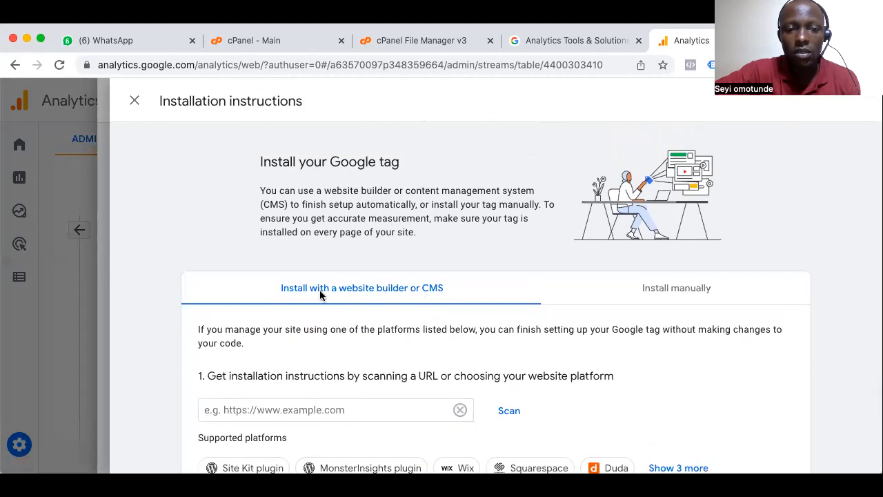
pyautogui.click(666, 289)
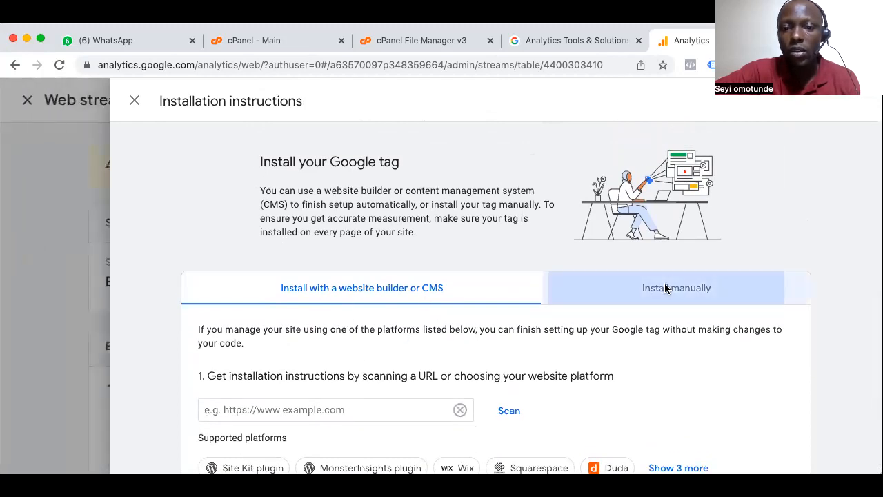
pyautogui.scroll(-1, 633, 376)
pyautogui.scroll(-3, 634, 375)
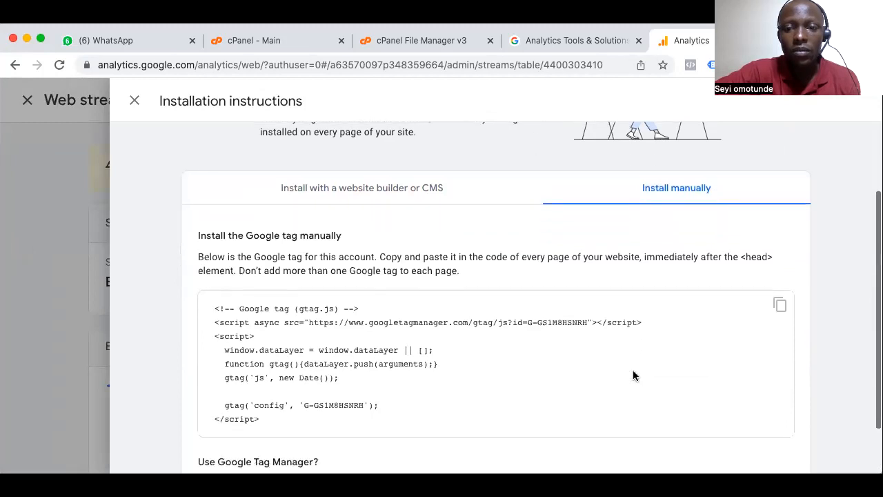
pyautogui.scroll(4, 633, 375)
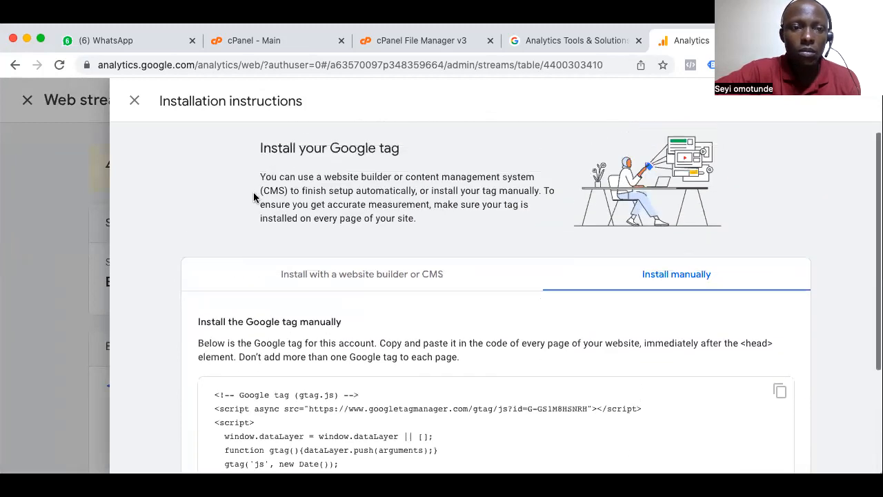
pyautogui.click(134, 100)
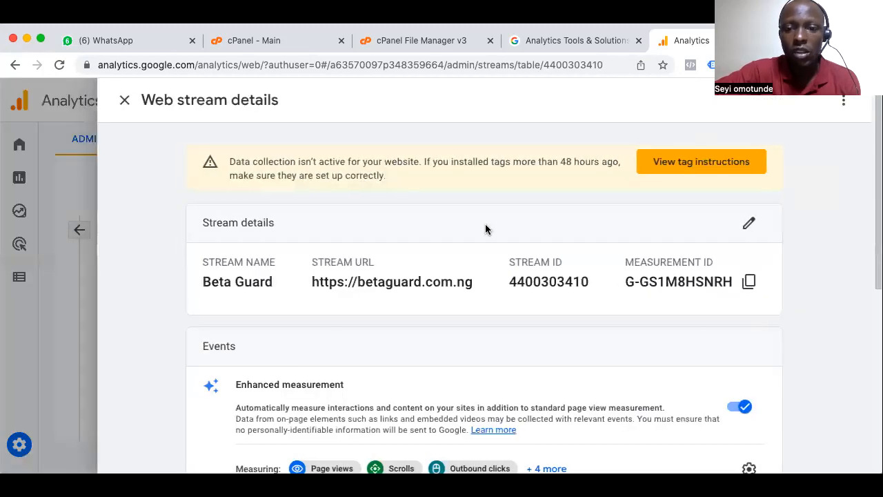
# Look through the web stream's details and events, and inspect the Google tag's configuration settings
pyautogui.scroll(-3, 651, 400)
pyautogui.scroll(3, 651, 402)
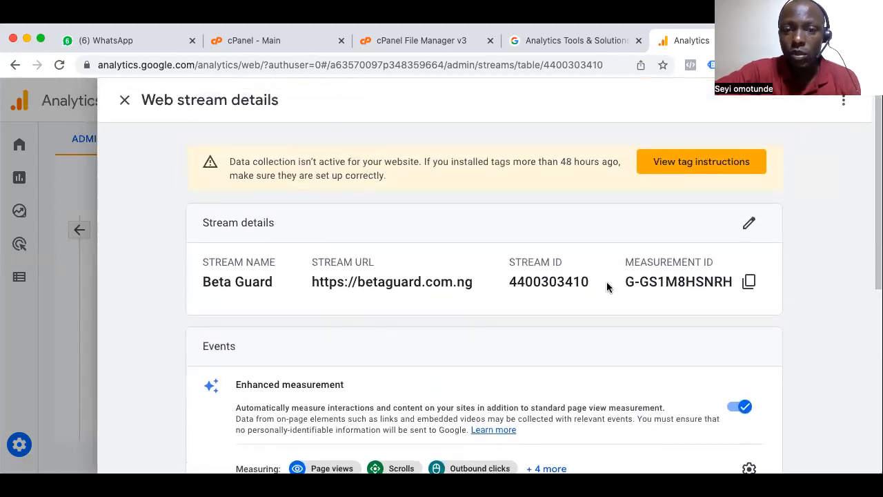
pyautogui.scroll(-5, 581, 363)
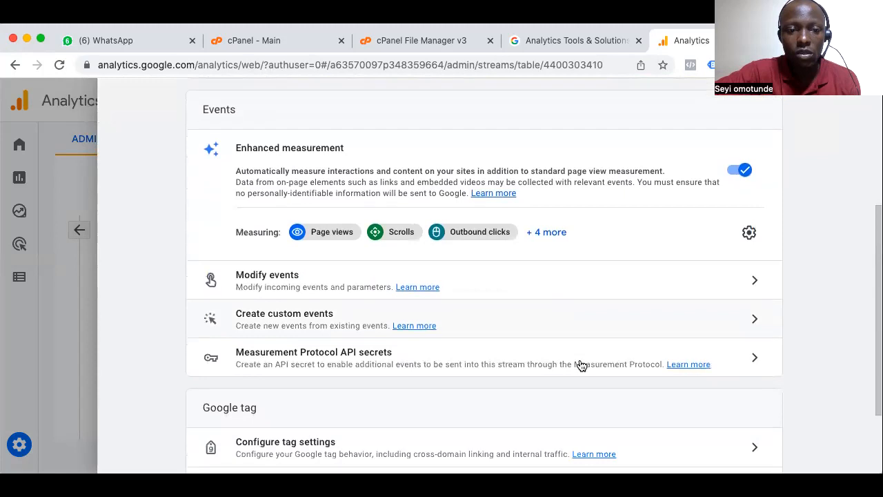
pyautogui.scroll(-3, 582, 364)
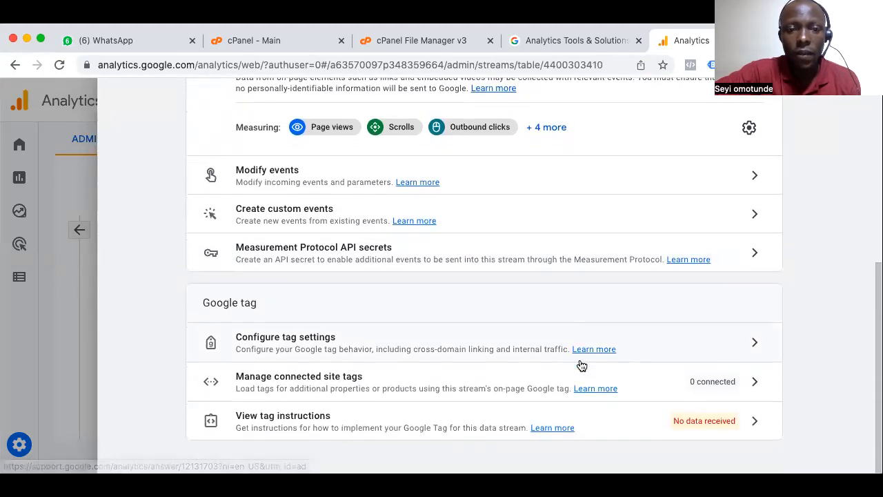
pyautogui.click(323, 348)
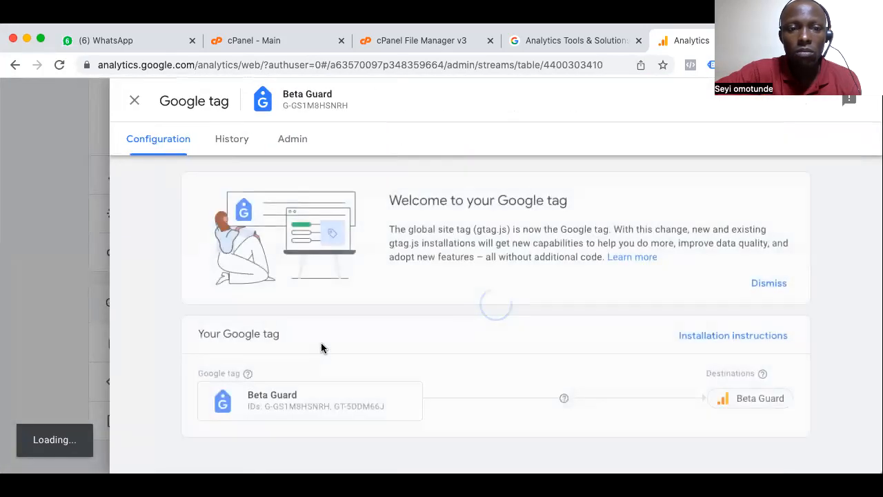
pyautogui.click(135, 102)
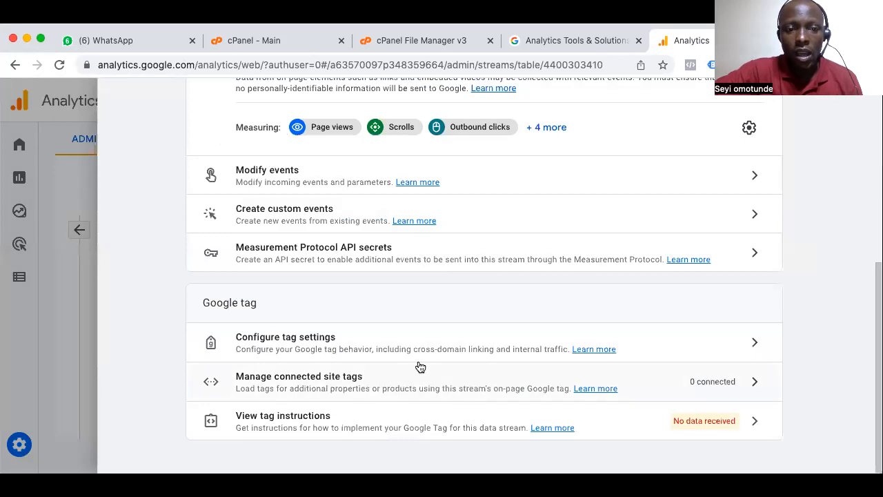
# Recheck the stream details, event options and Google tag section, briefly viewing the tag instructions along the way
pyautogui.scroll(5, 421, 367)
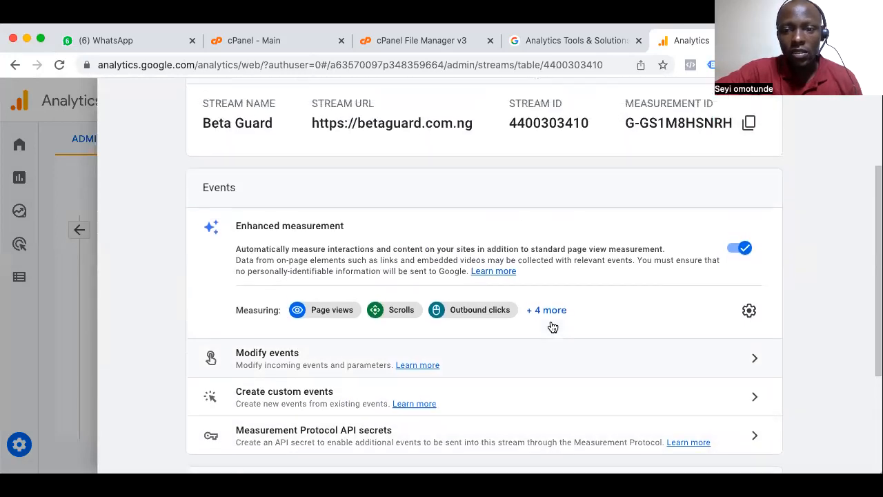
pyautogui.scroll(4, 552, 324)
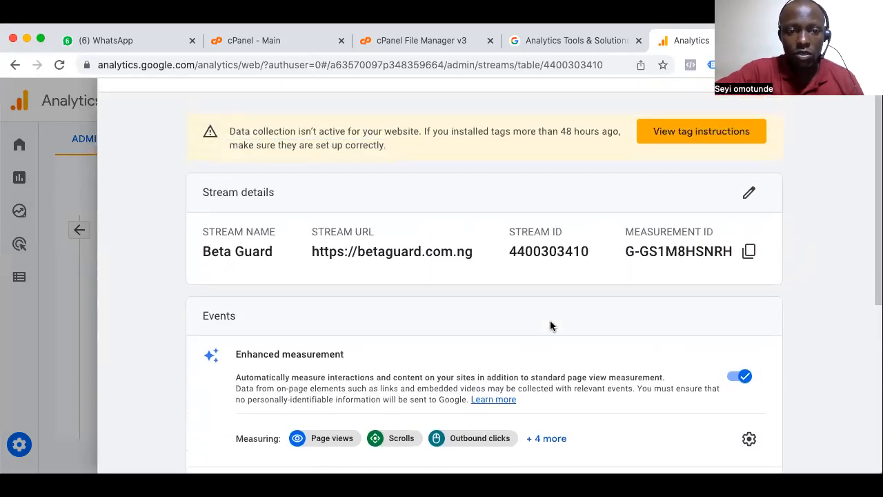
pyautogui.scroll(1, 550, 326)
pyautogui.scroll(-8, 553, 325)
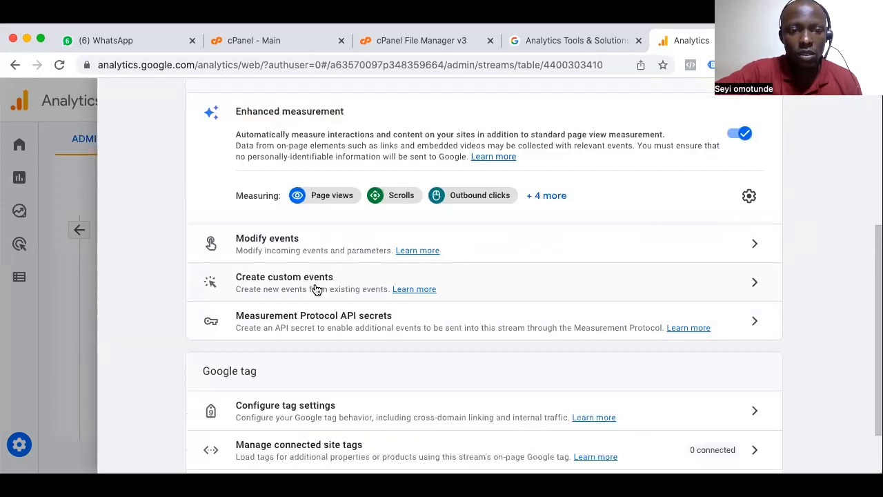
pyautogui.scroll(-2, 322, 361)
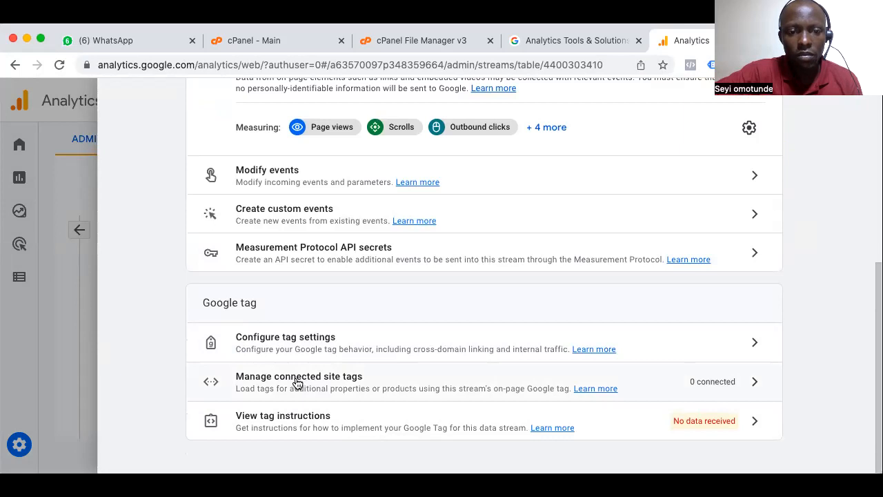
pyautogui.click(308, 422)
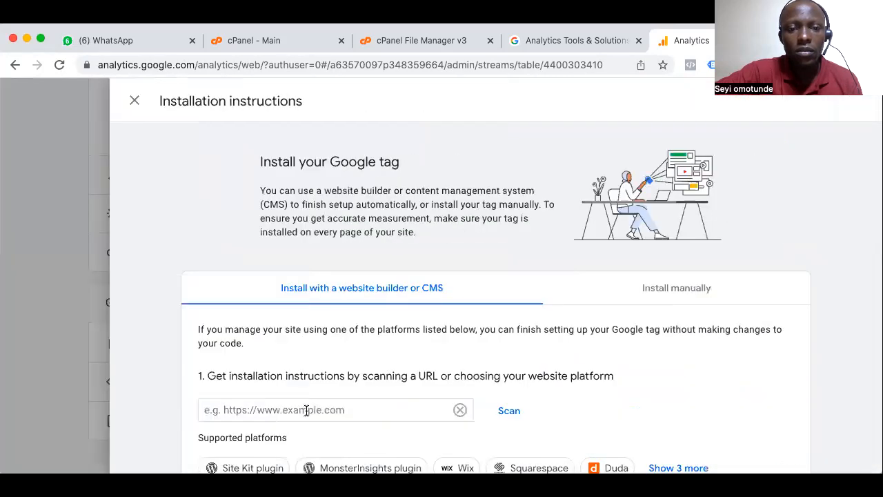
pyautogui.scroll(-2, 307, 412)
pyautogui.scroll(2, 306, 410)
pyautogui.click(135, 103)
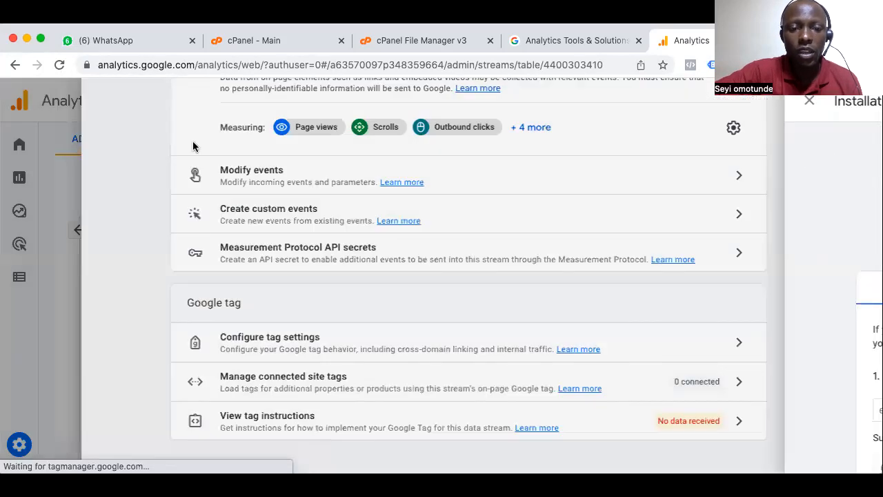
pyautogui.scroll(5, 386, 280)
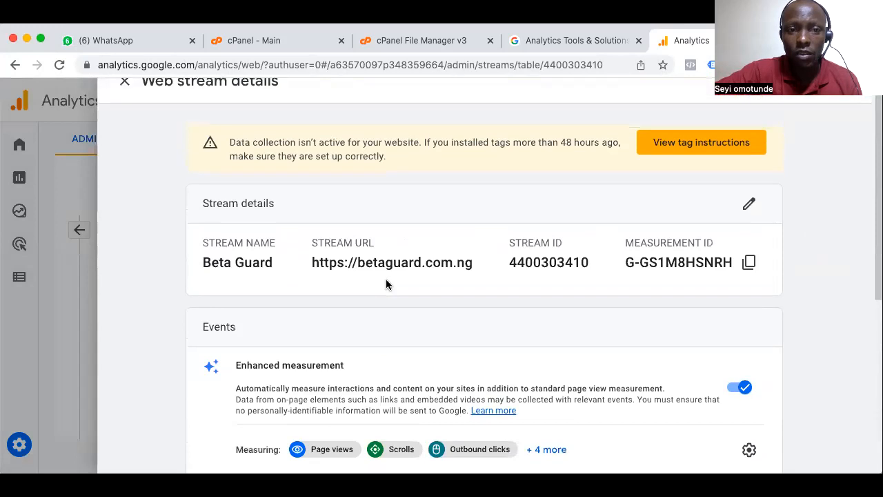
pyautogui.scroll(-5, 386, 281)
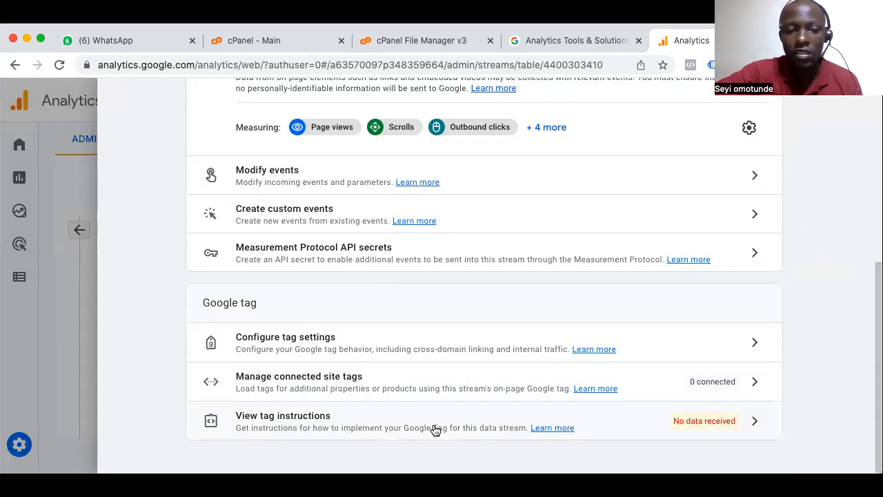
# Open the web stream's tag instructions, choose manual installation and copy the Google tag code
pyautogui.click(297, 422)
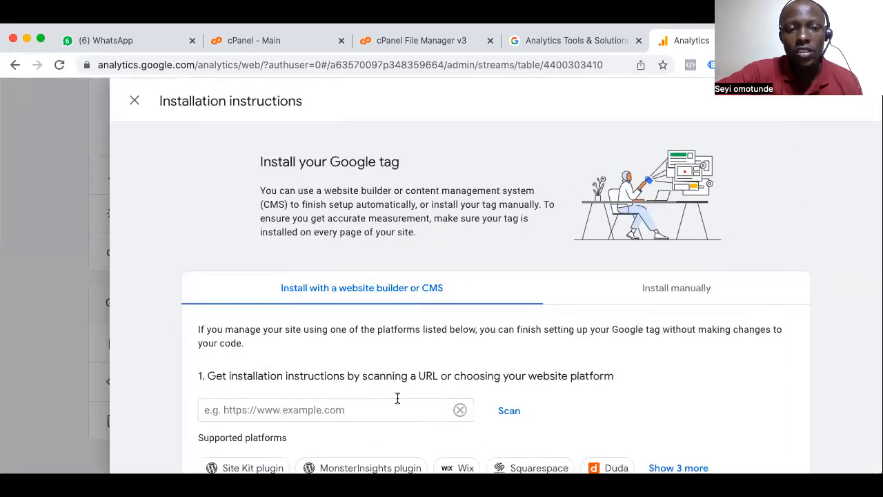
pyautogui.scroll(-2, 387, 345)
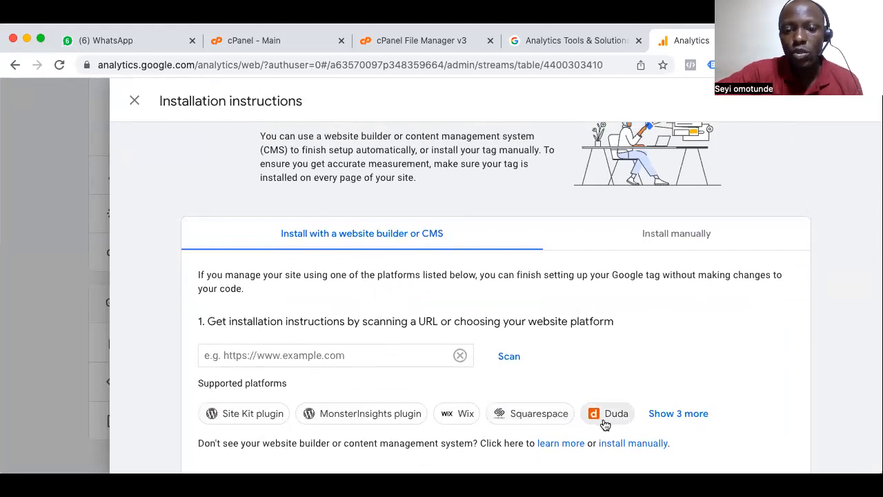
pyautogui.scroll(-1, 605, 424)
pyautogui.scroll(3, 453, 262)
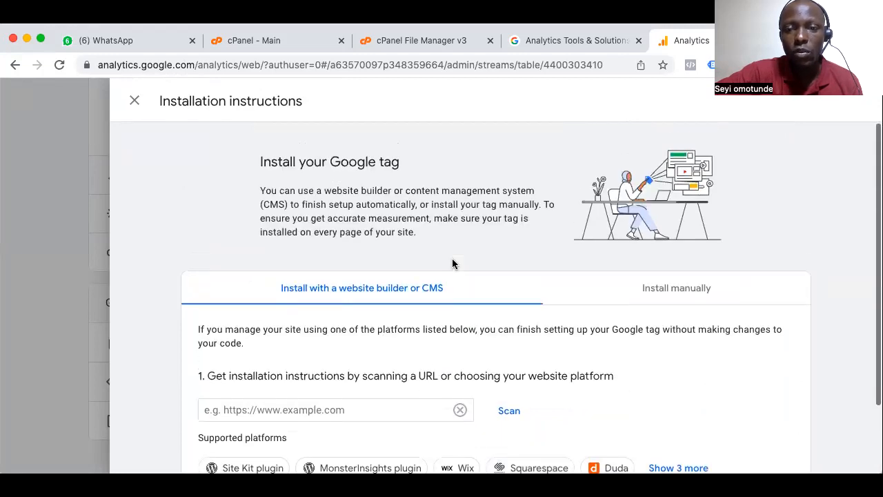
pyautogui.click(653, 290)
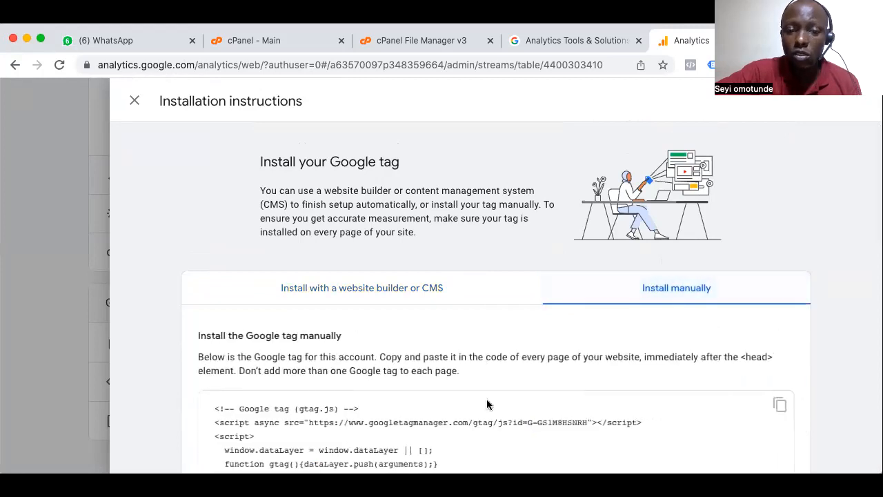
pyautogui.scroll(-2, 461, 355)
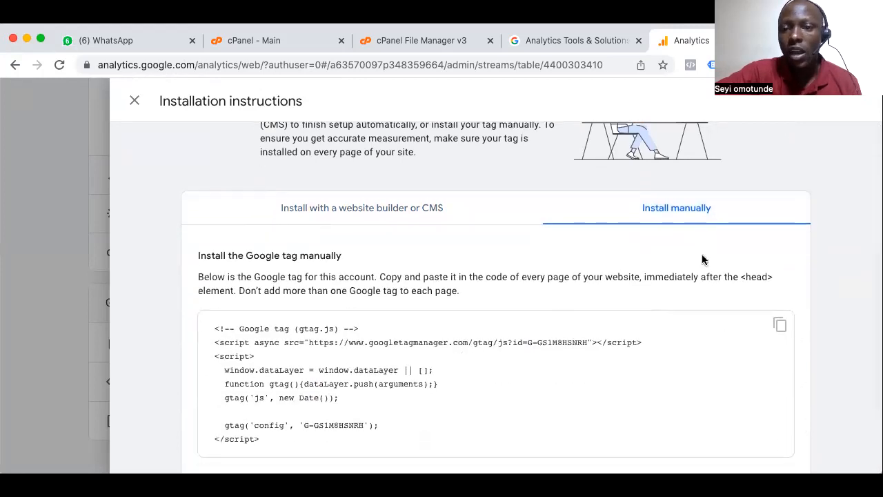
pyautogui.scroll(-2, 628, 411)
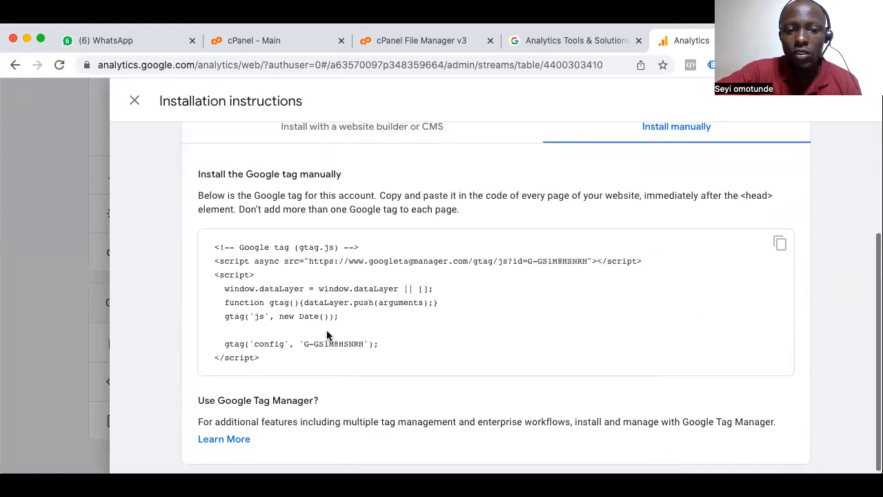
pyautogui.scroll(2, 330, 336)
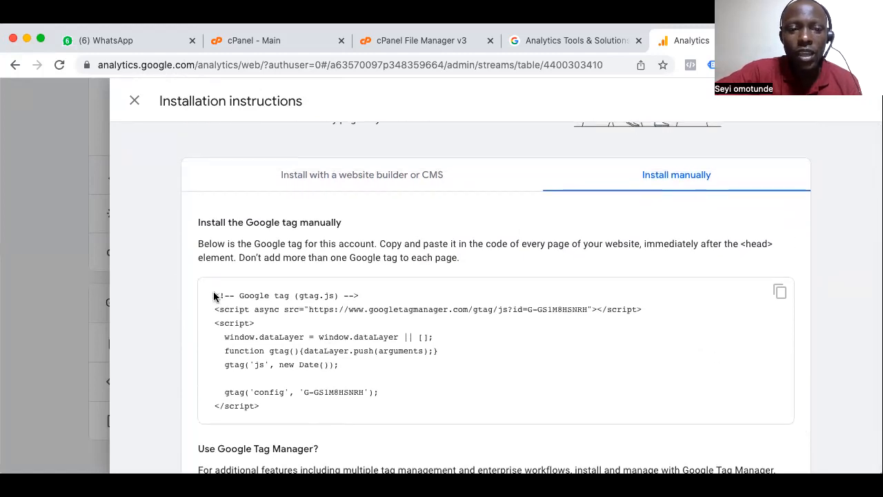
pyautogui.click(780, 292)
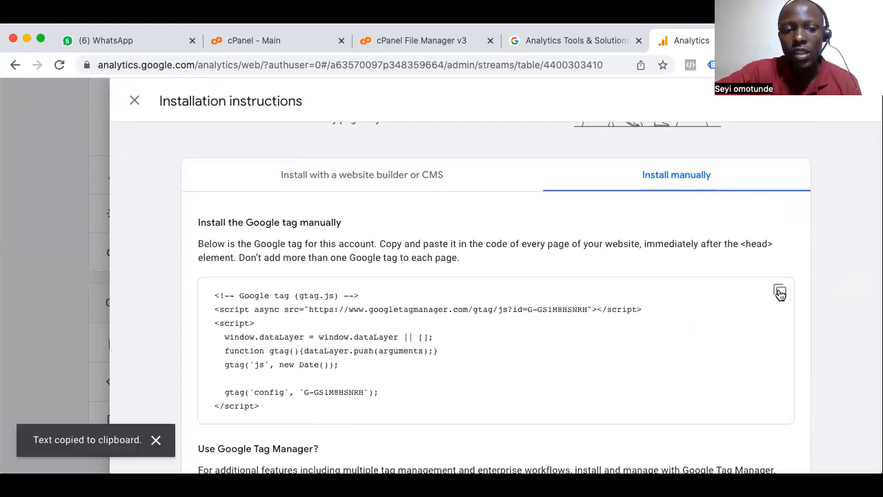
# Copy the Google tag code again and highlight the <head> element named in the manual installation note
pyautogui.click(446, 43)
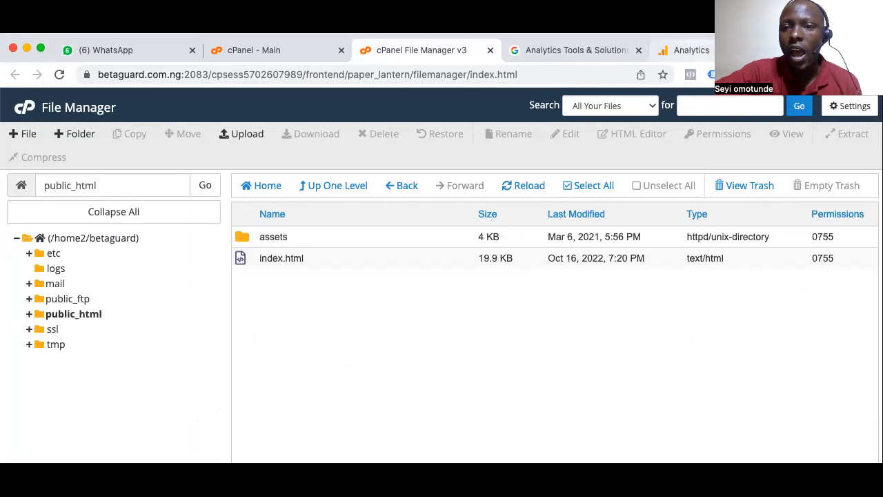
pyautogui.click(690, 50)
pyautogui.scroll(2, 483, 309)
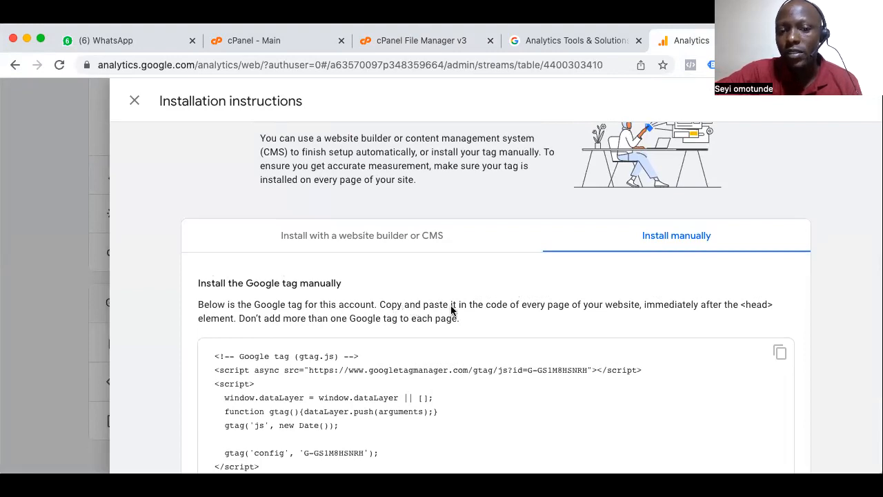
pyautogui.click(780, 354)
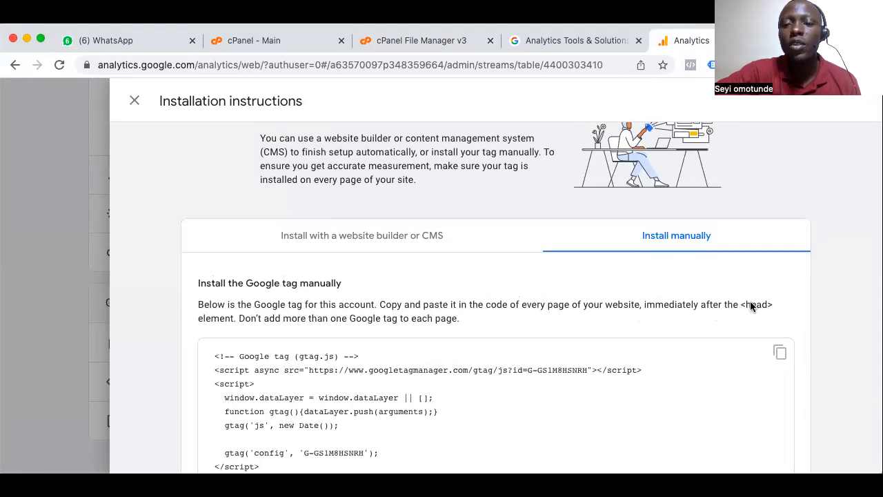
pyautogui.moveTo(742, 305); pyautogui.dragTo(776, 306)
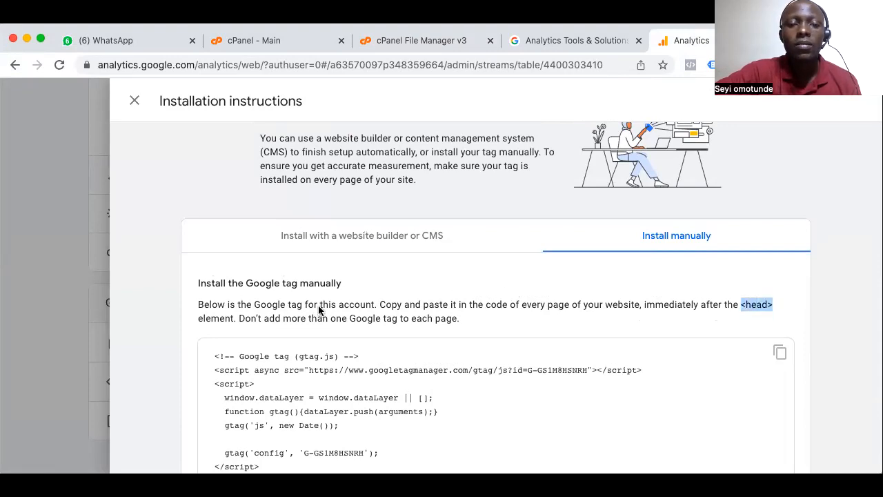
pyautogui.scroll(1, 459, 329)
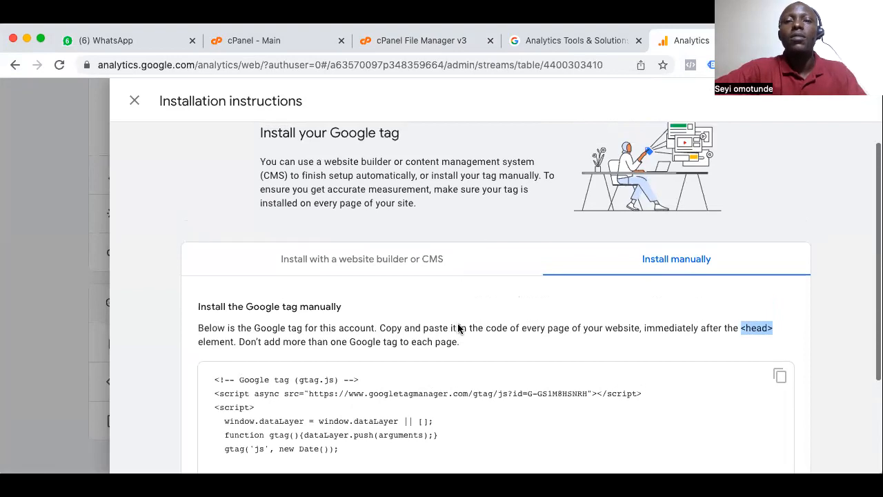
# Switch to cPanel File Manager and open index.html from public_html in the code editor
pyautogui.click(567, 42)
pyautogui.click(445, 42)
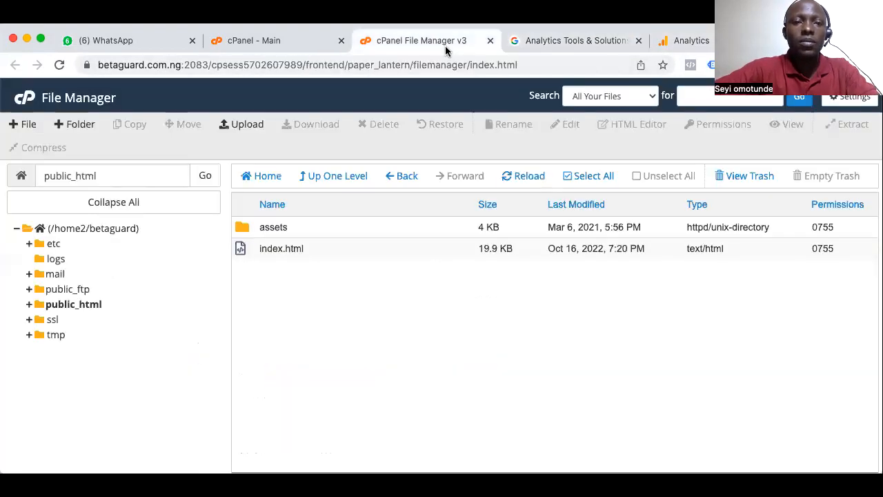
pyautogui.click(245, 250)
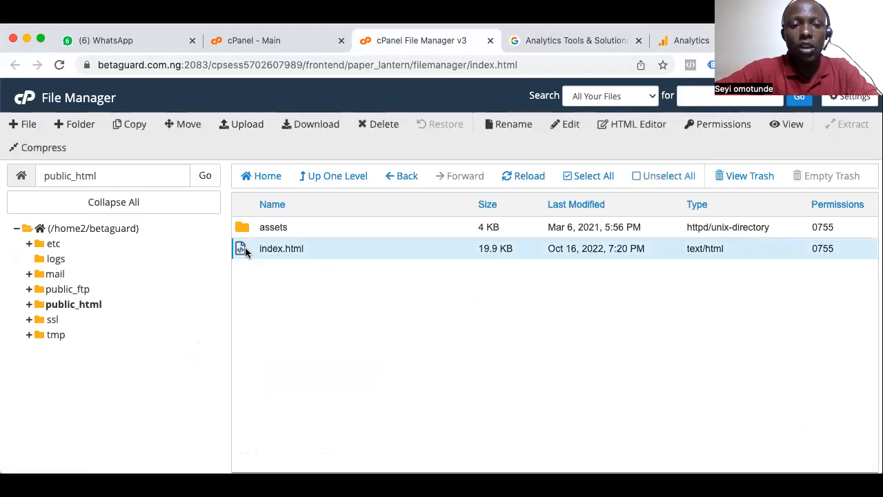
pyautogui.rightClick(245, 251)
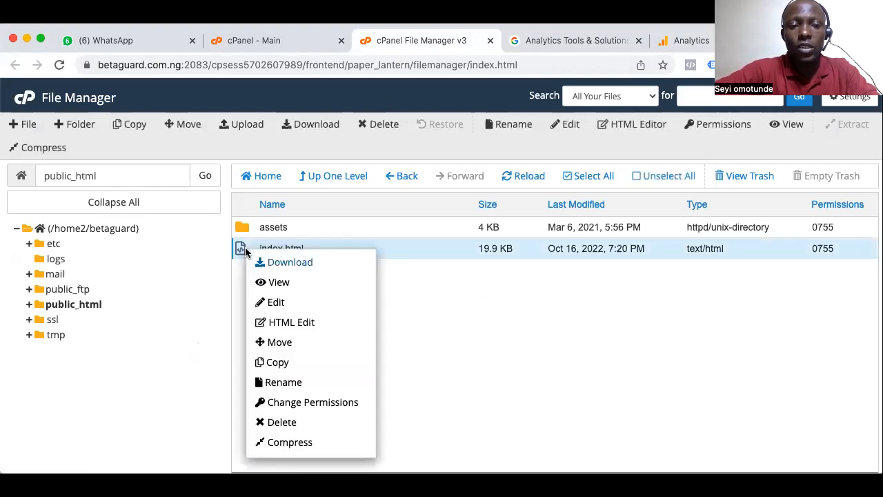
pyautogui.click(276, 304)
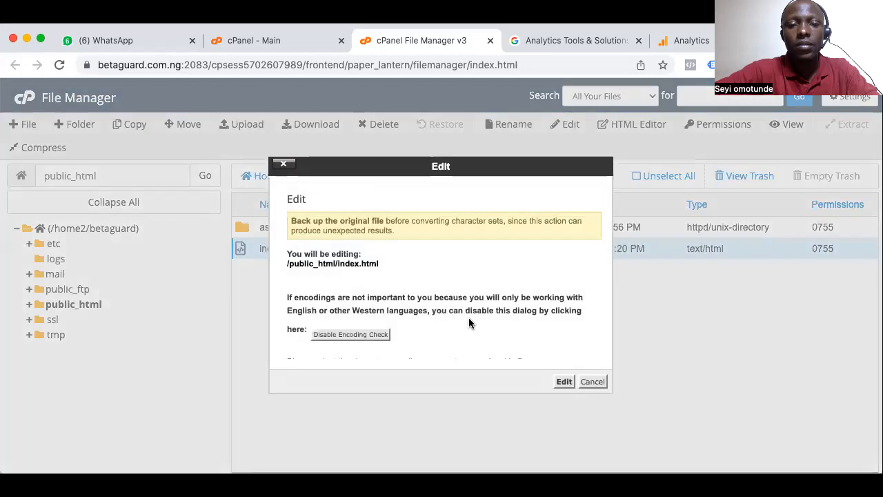
pyautogui.click(568, 383)
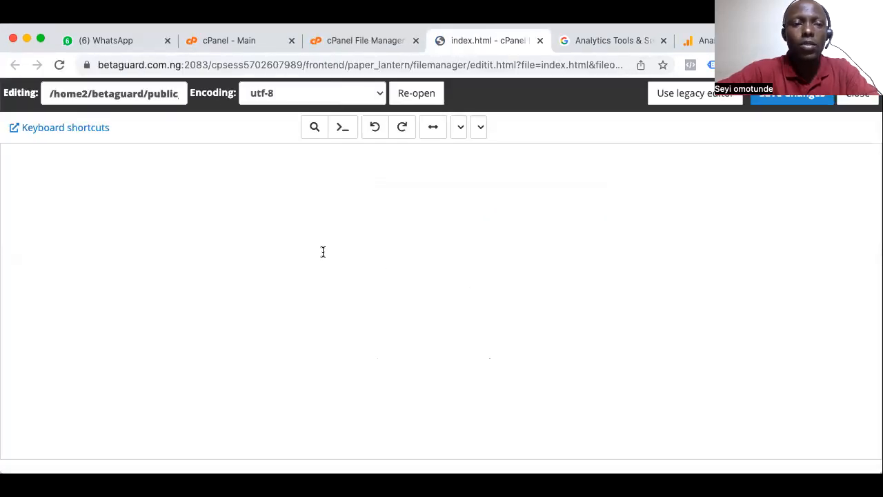
# Paste the Google tag code on the empty line before the closing </head> tag in index.html, save the changes and close the editor
pyautogui.scroll(-4, 467, 220)
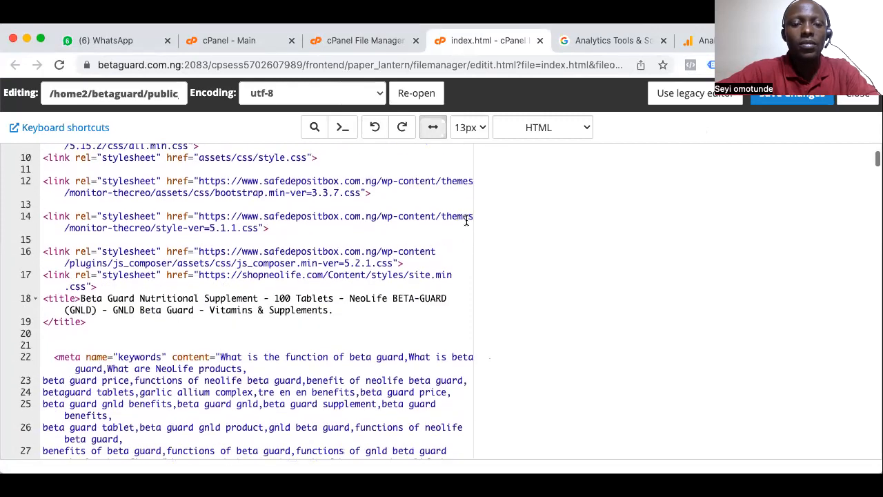
pyautogui.scroll(-4, 467, 219)
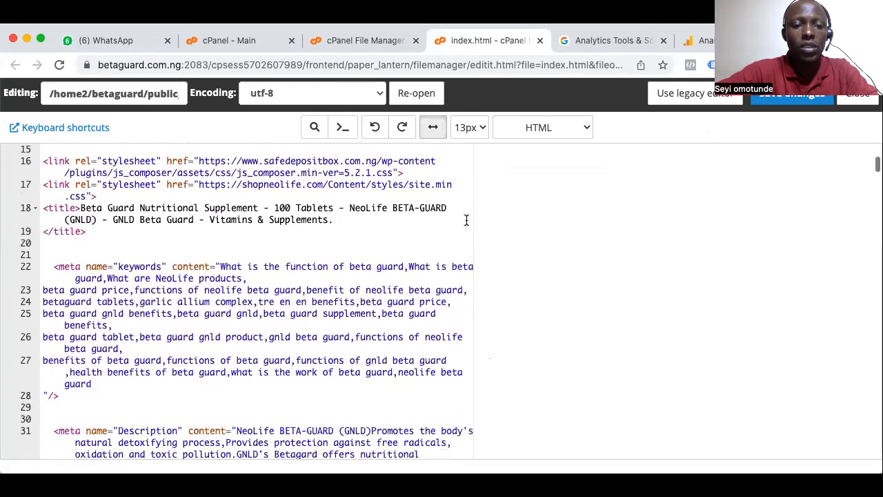
pyautogui.scroll(4, 467, 219)
pyautogui.scroll(5, 466, 219)
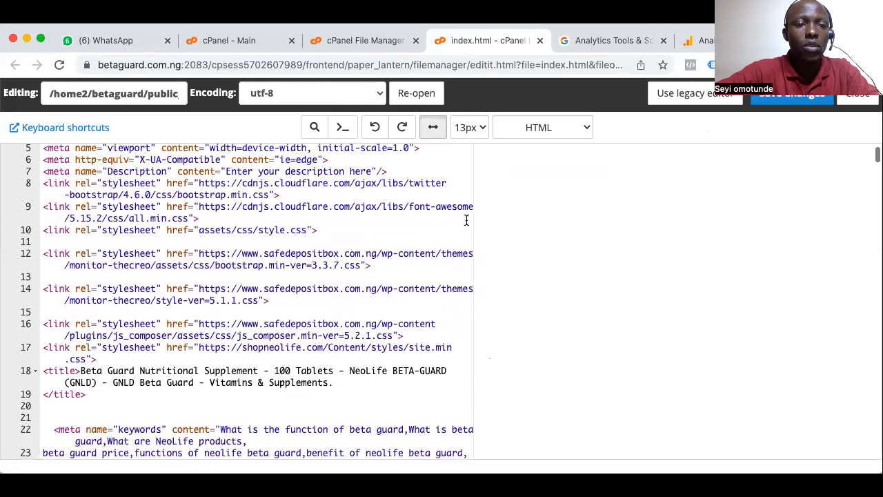
pyautogui.scroll(-2, 178, 319)
pyautogui.scroll(2, 177, 319)
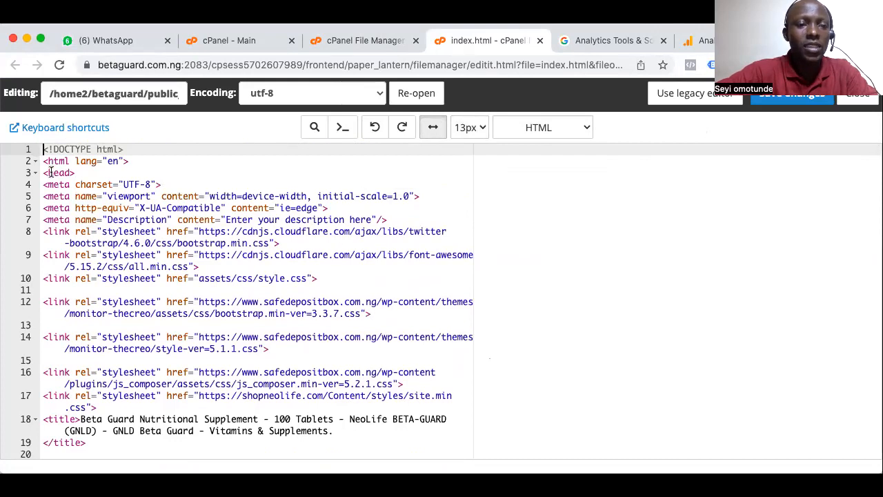
pyautogui.scroll(-10, 87, 312)
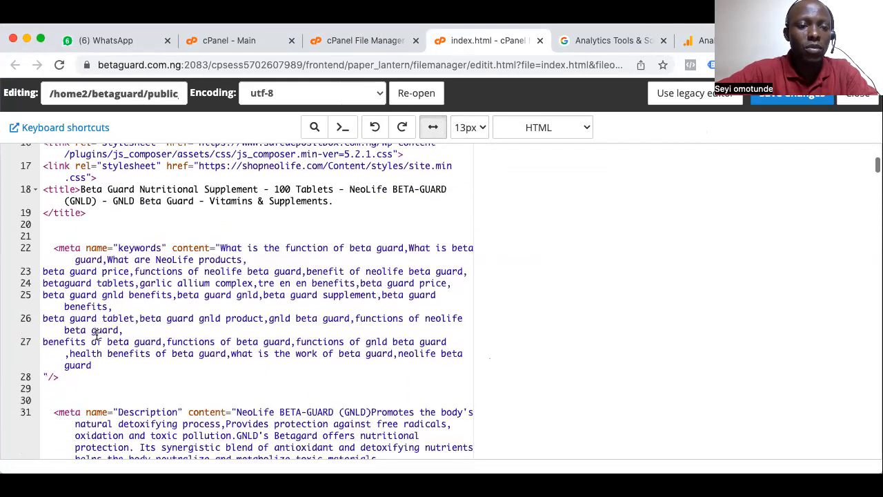
pyautogui.scroll(-3, 97, 334)
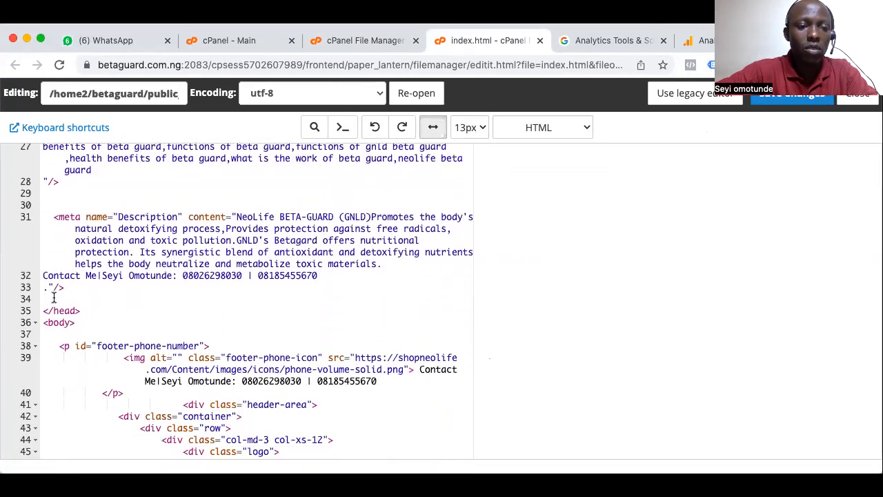
pyautogui.click(53, 298)
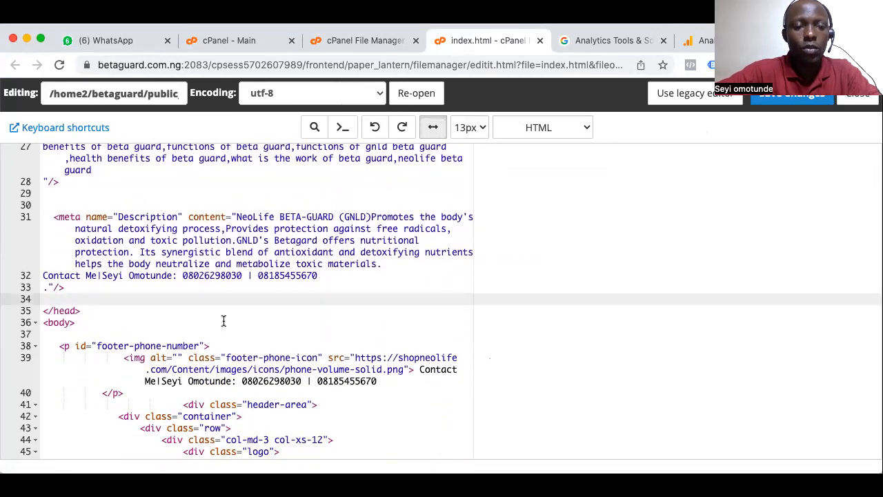
pyautogui.write('<!-- Google tag (gtag.js) --> <script async src="https://www.googletagmanager.com/gtag/js?id=G-GS1M8HSNRH"></script> <script>   window.dataLayer = window.dataLayer || [];   function gtag(){dataLayer.push(arguments);}   gtag(\'js\', new Date());    gtag(\'config\', \'G-GS1M8HSNRH\'); </script>')
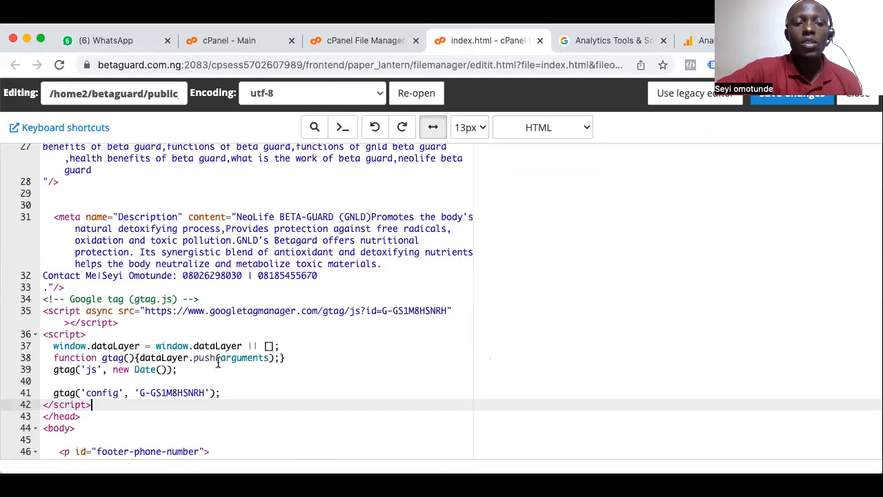
pyautogui.click(792, 102)
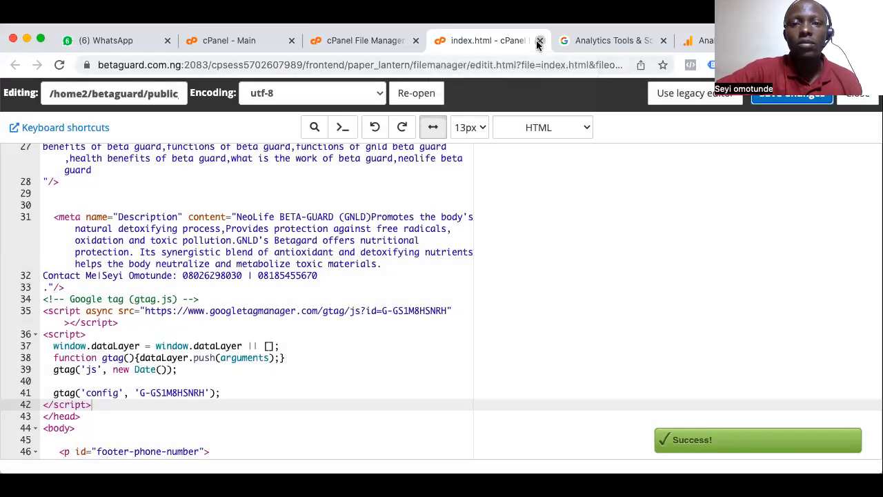
pyautogui.click(540, 40)
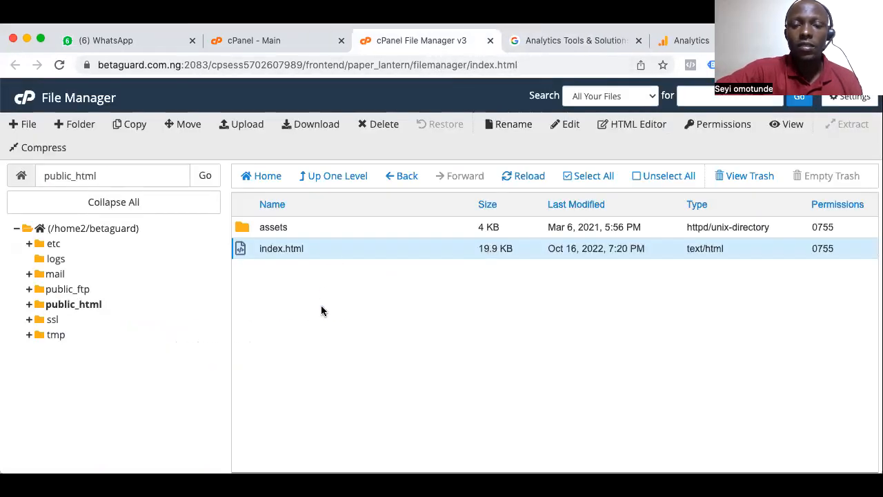
# Switch back to Google Analytics, look over the manual installation instructions and close them
pyautogui.click(604, 41)
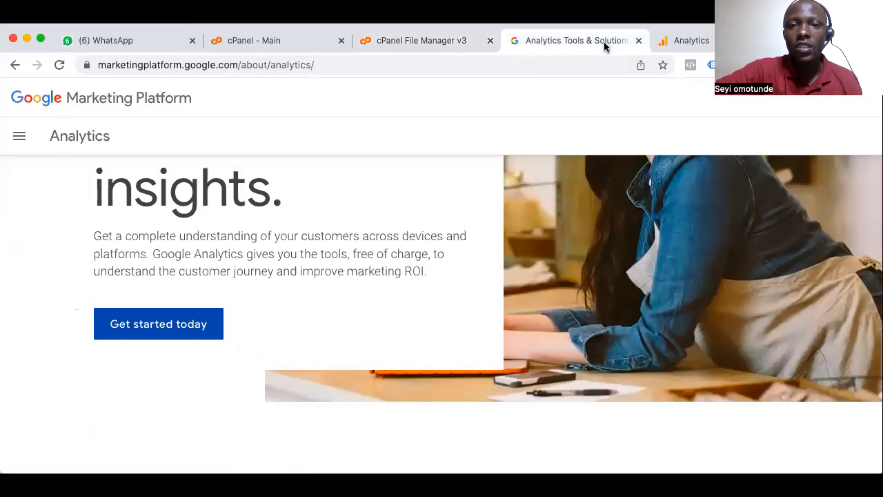
pyautogui.click(694, 42)
pyautogui.scroll(-2, 666, 426)
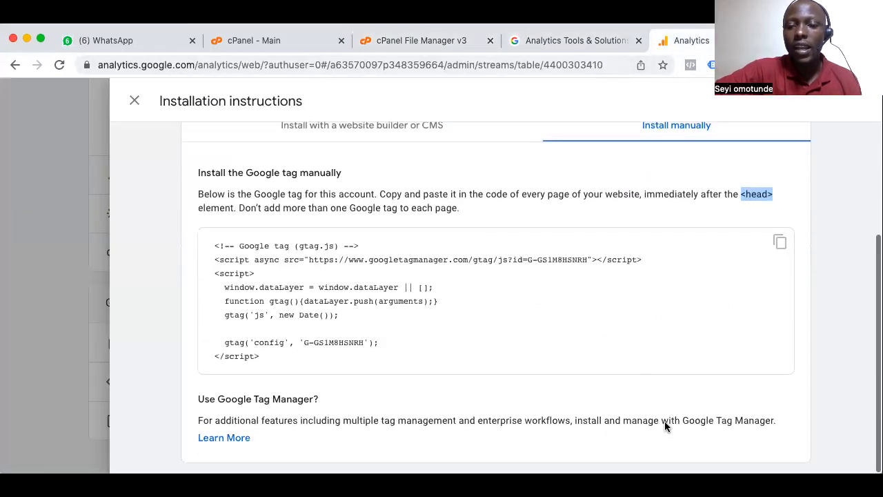
pyautogui.scroll(3, 666, 424)
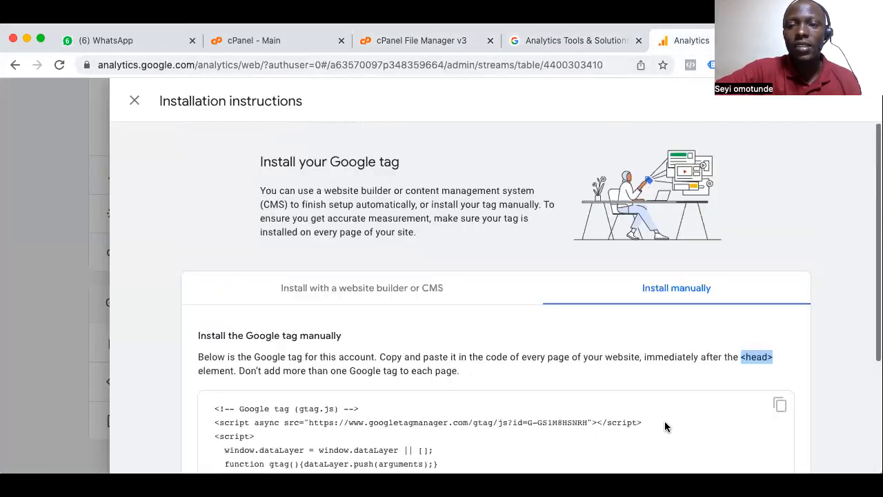
pyautogui.click(134, 105)
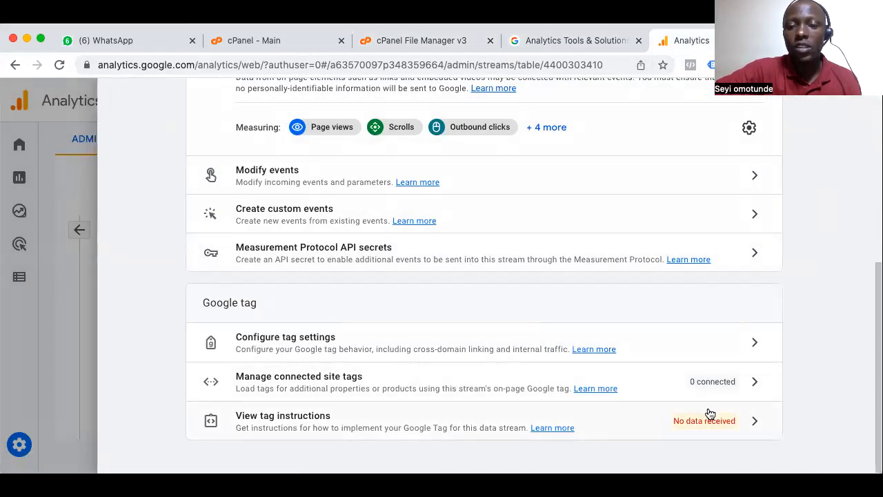
# Reload the Beta Guard web stream details page to check its data collection status
pyautogui.scroll(5, 496, 342)
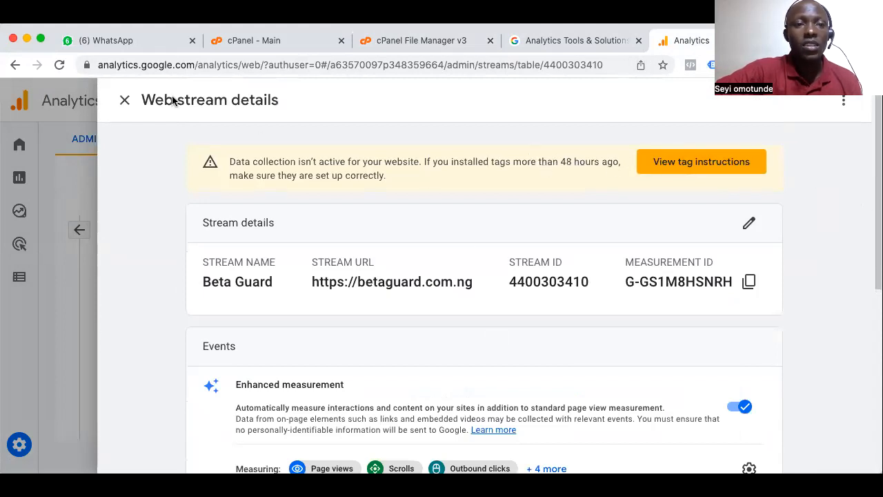
pyautogui.click(60, 65)
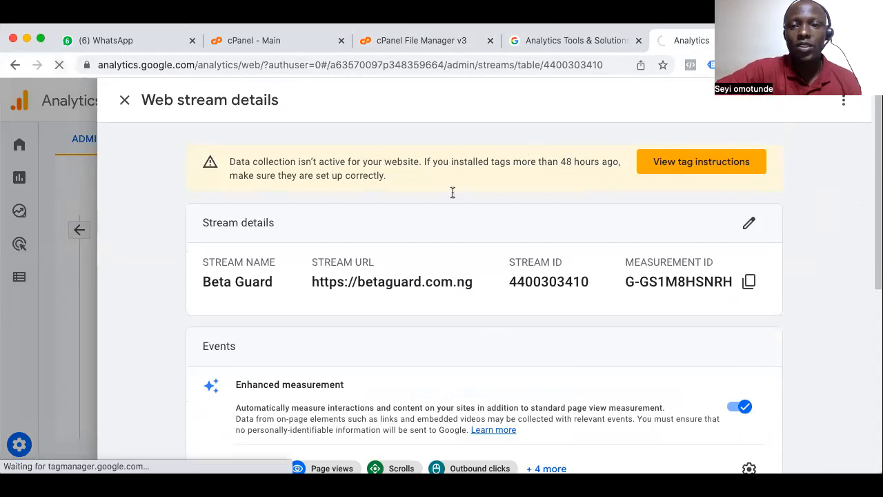
pyautogui.scroll(-3, 525, 320)
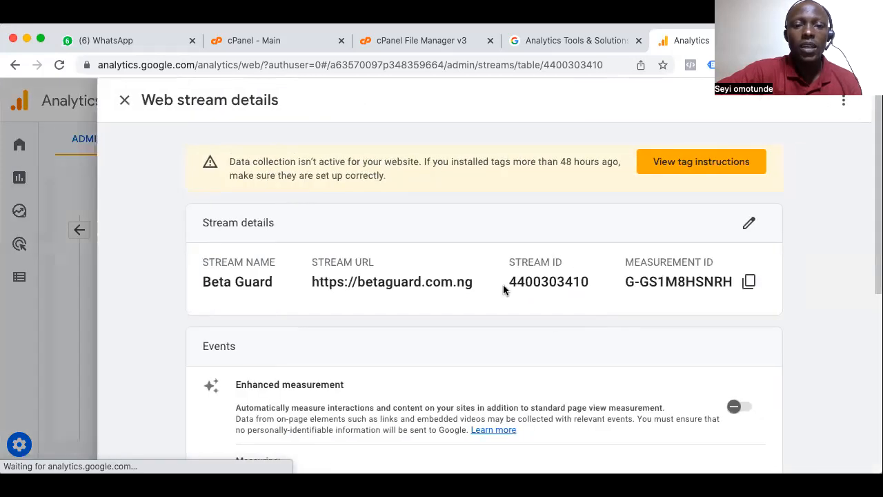
# Review the Beta Guard web stream details, close them, and filter the data streams list to web streams
pyautogui.scroll(-5, 548, 357)
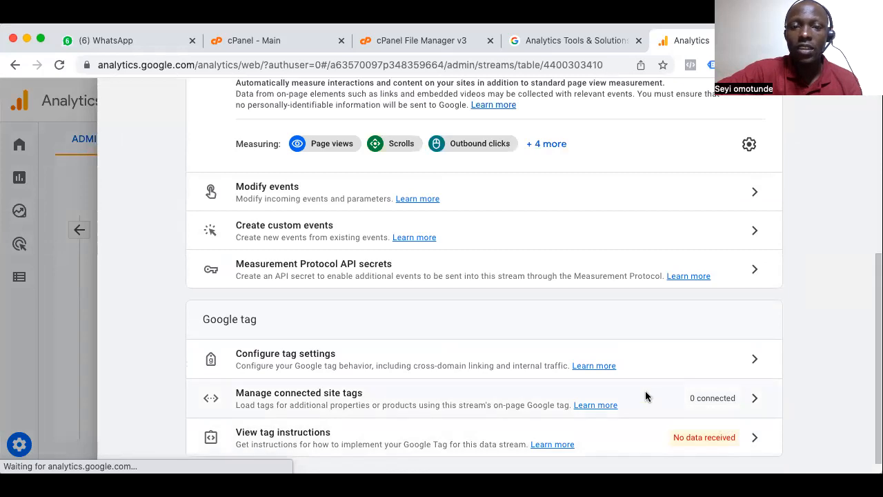
pyautogui.scroll(5, 693, 406)
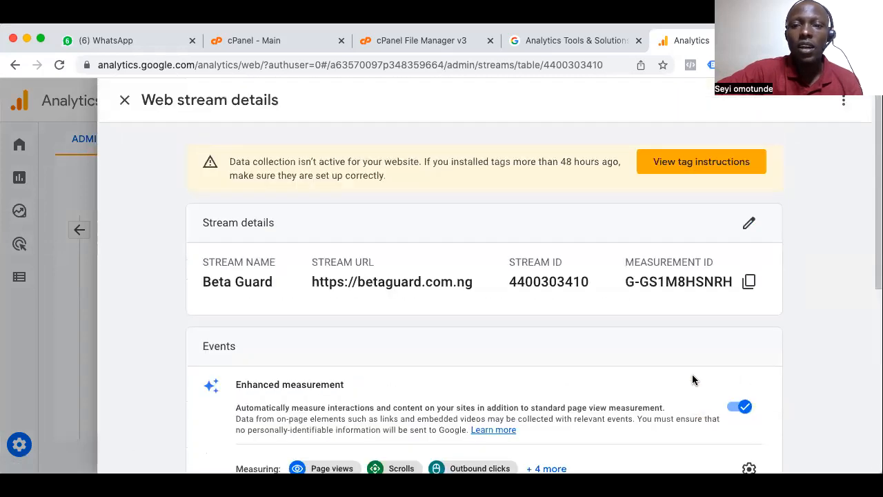
pyautogui.click(125, 102)
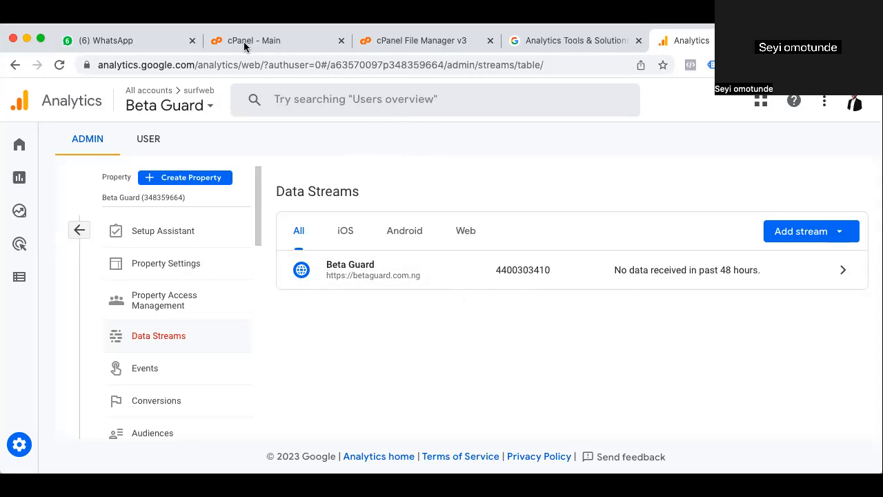
pyautogui.doubleClick(356, 270)
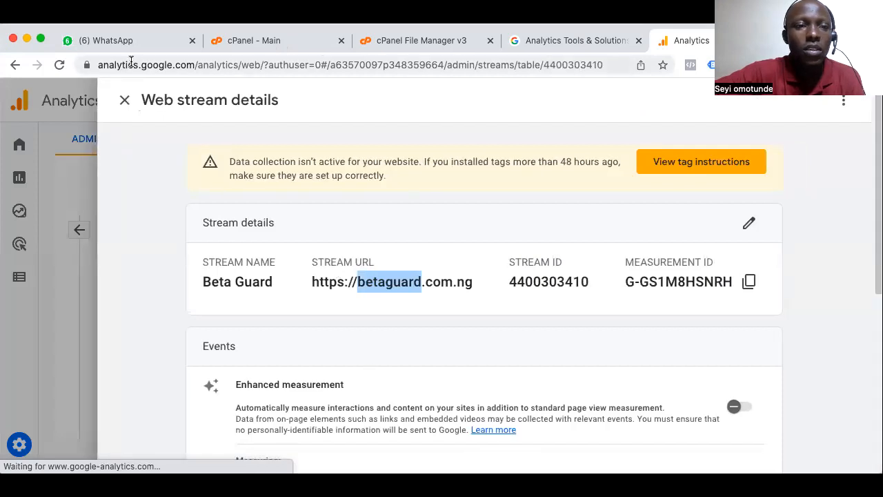
pyautogui.click(125, 102)
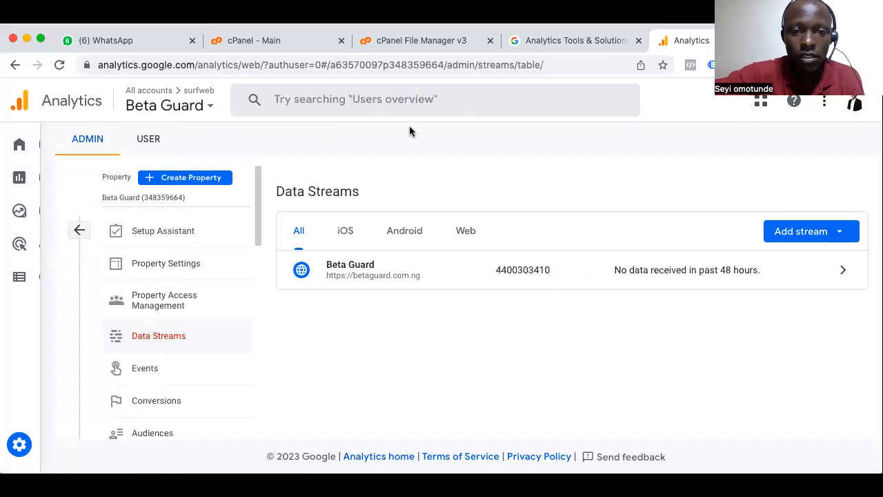
pyautogui.click(463, 231)
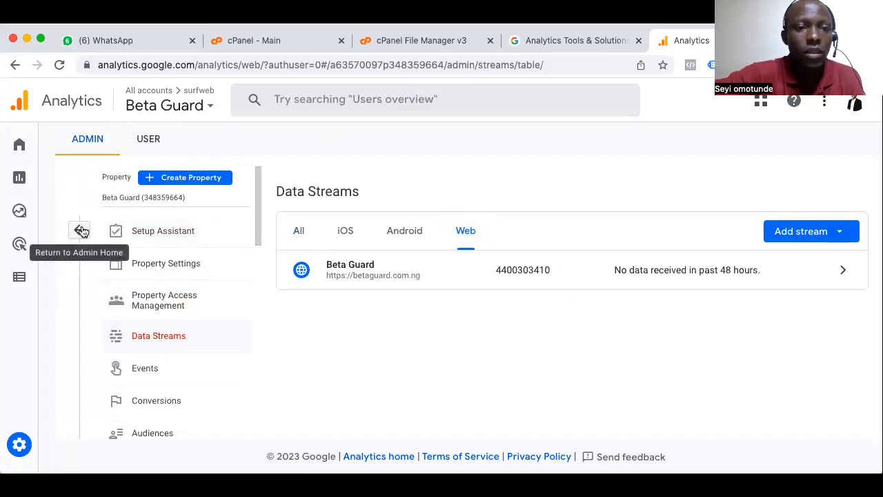
# Open the All Web Site Data view of the Diet and Health property in the surfweb account
pyautogui.click(205, 111)
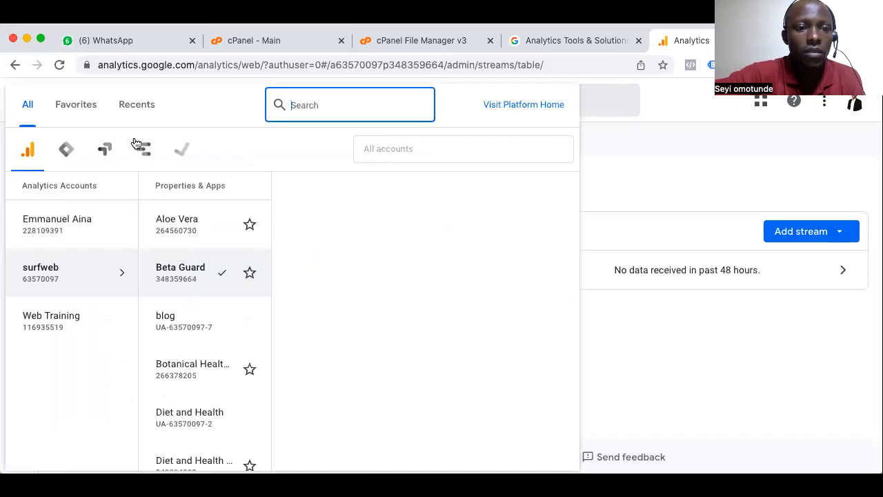
pyautogui.click(31, 109)
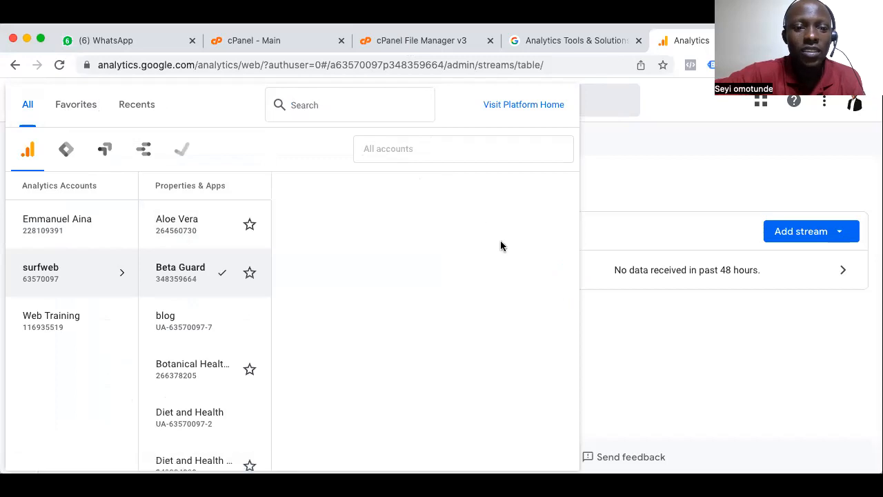
pyautogui.scroll(-1, 218, 358)
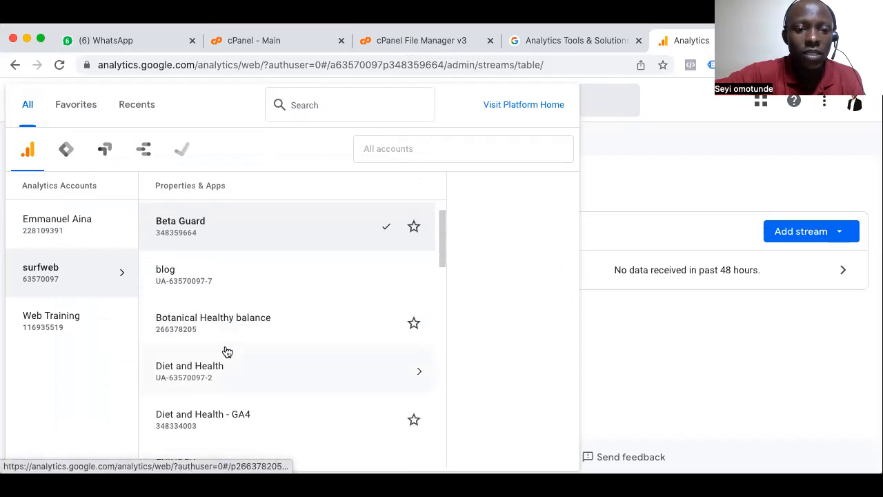
pyautogui.scroll(-2, 227, 352)
pyautogui.click(206, 263)
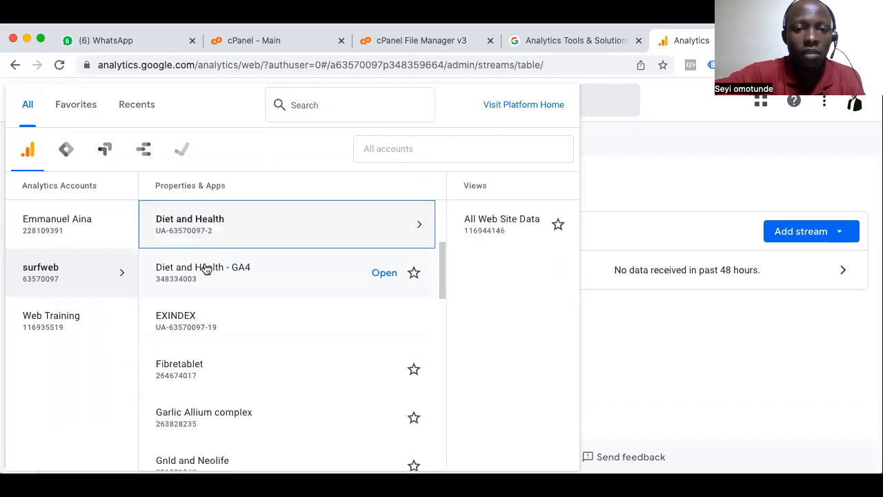
pyautogui.click(321, 230)
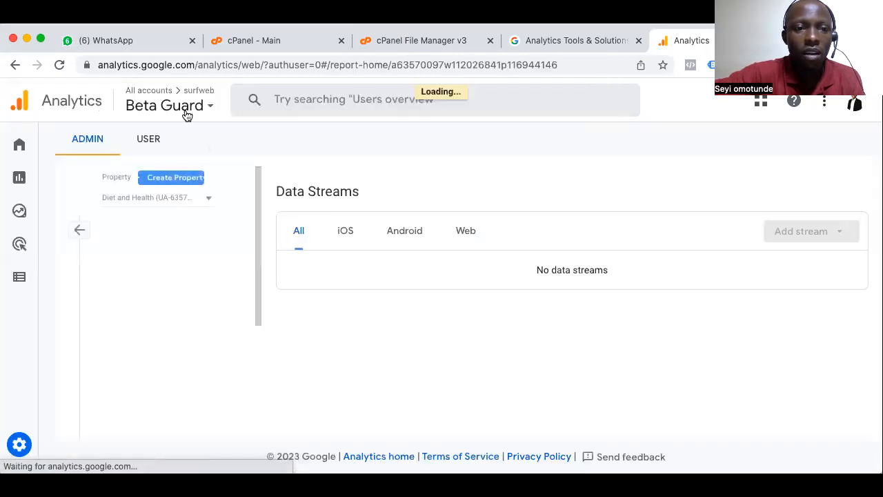
pyautogui.click(196, 108)
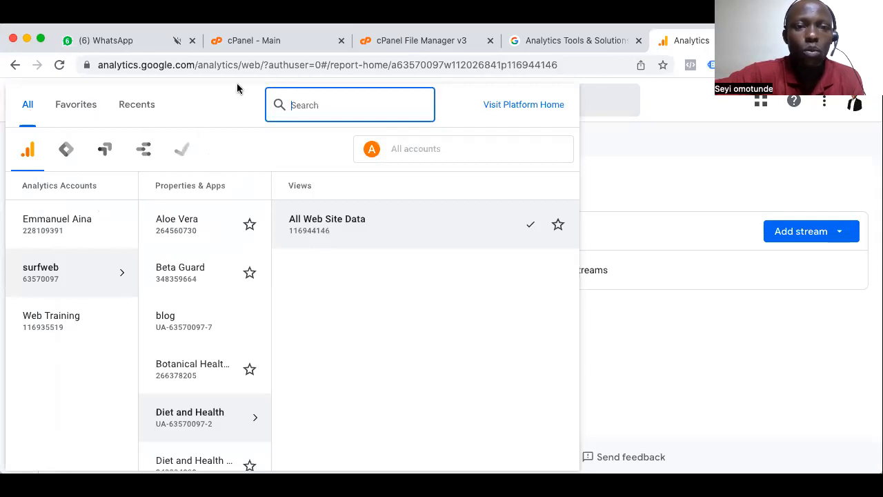
pyautogui.click(723, 220)
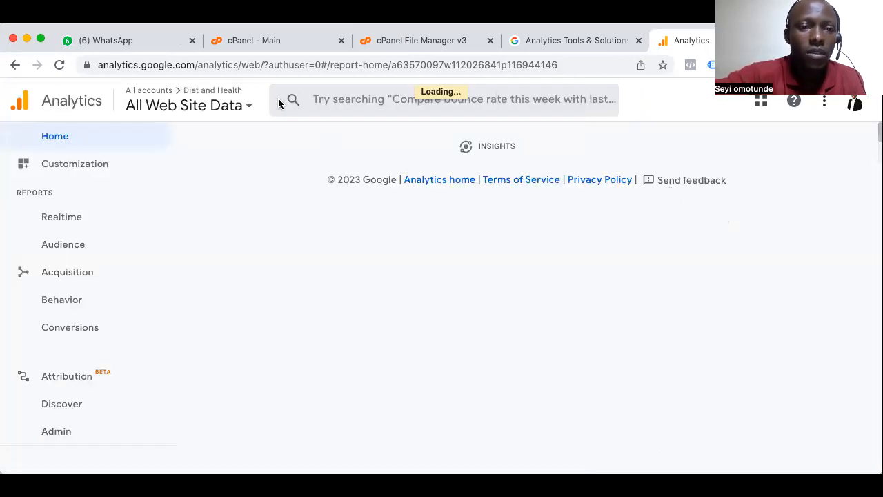
# Switch back to the Beta Guard property and look over its Home page
pyautogui.click(247, 104)
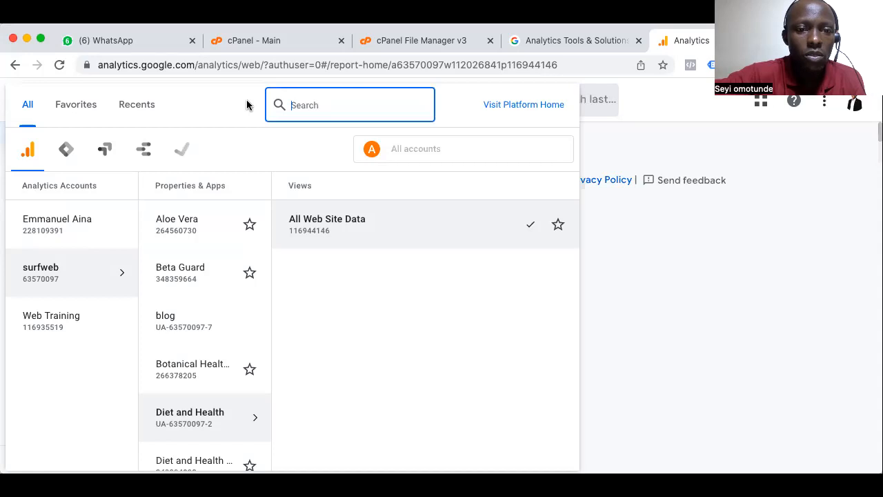
pyautogui.click(193, 277)
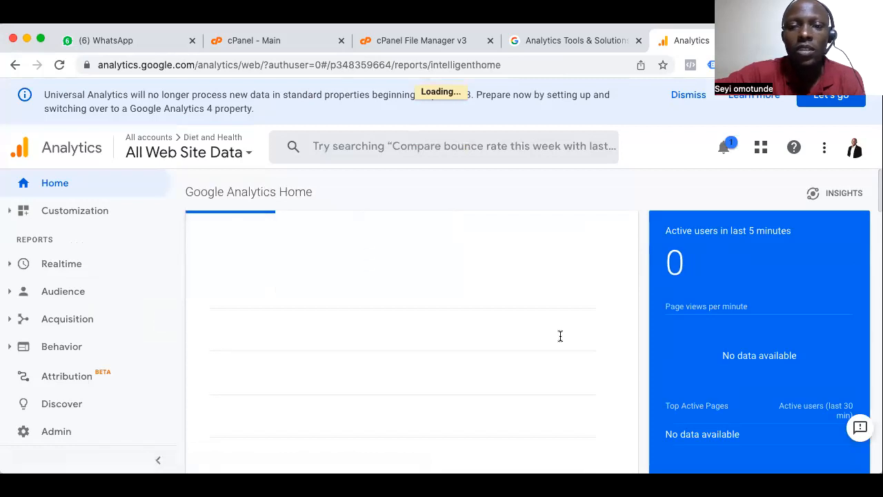
pyautogui.scroll(-10, 560, 336)
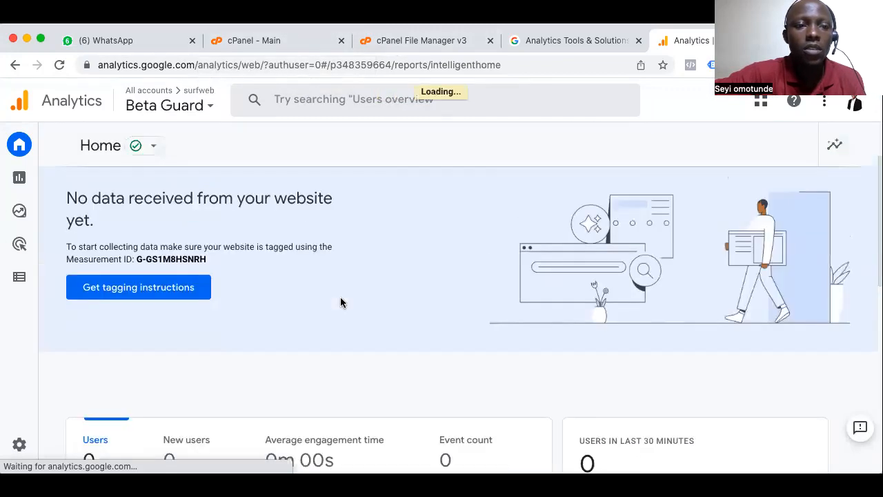
pyautogui.scroll(-10, 340, 302)
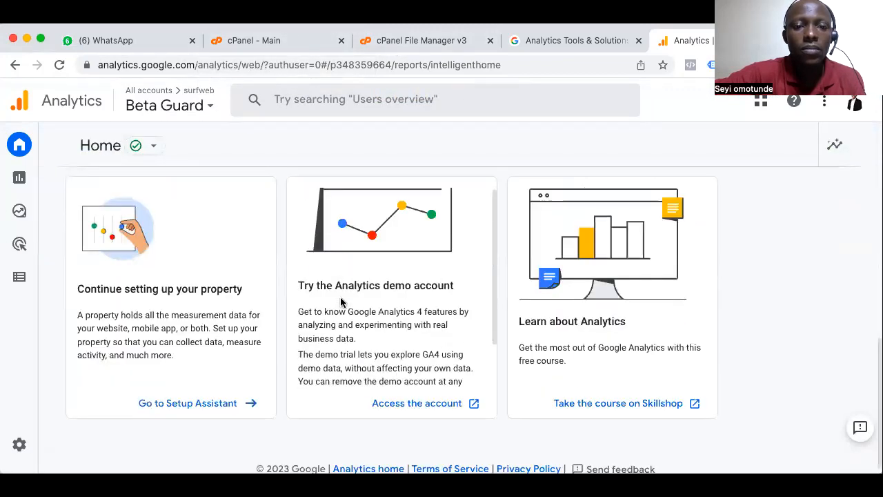
pyautogui.click(25, 181)
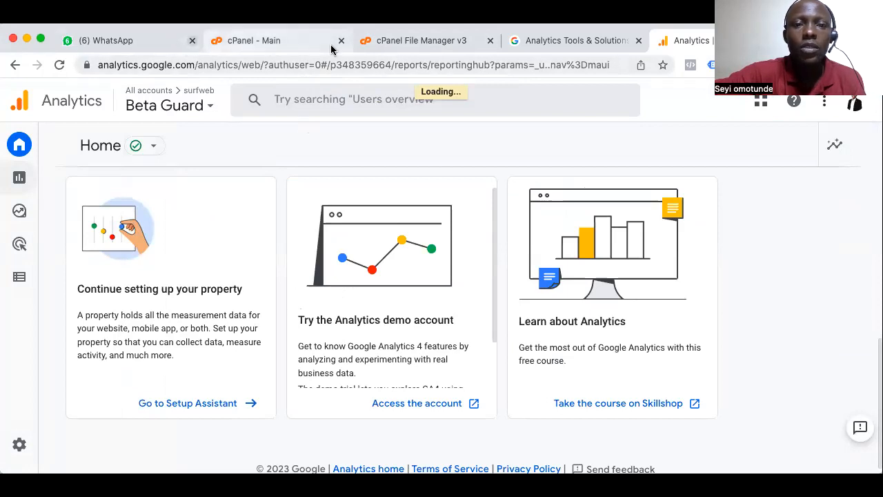
pyautogui.click(427, 43)
pyautogui.moveTo(180, 64); pyautogui.dragTo(98, 64)
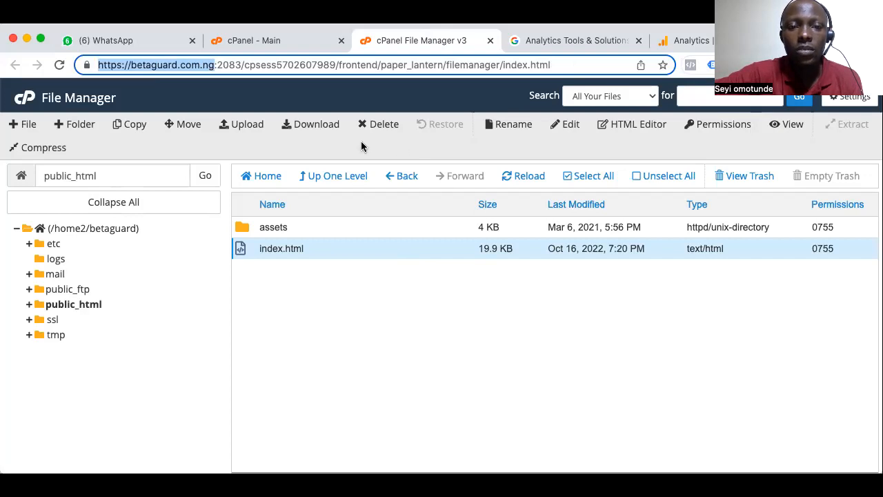
# Switch back to Google Analytics and look through the Reports snapshot for user, acquisition and country data
pyautogui.click(683, 40)
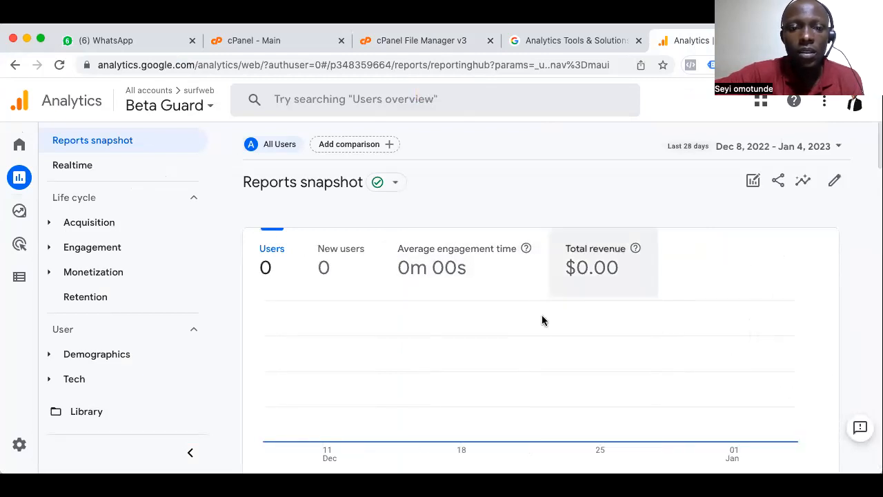
pyautogui.scroll(-8, 543, 317)
pyautogui.scroll(-5, 543, 320)
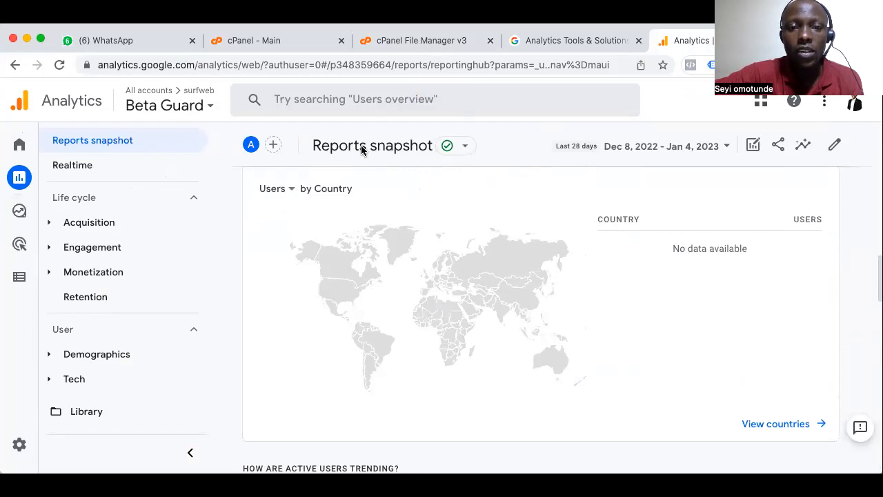
pyautogui.scroll(3, 443, 306)
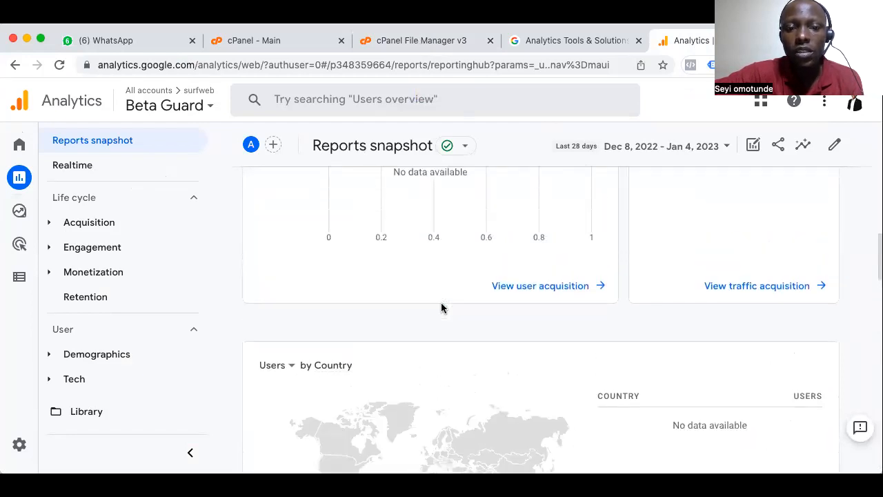
pyautogui.scroll(-2, 442, 308)
pyautogui.scroll(12, 437, 360)
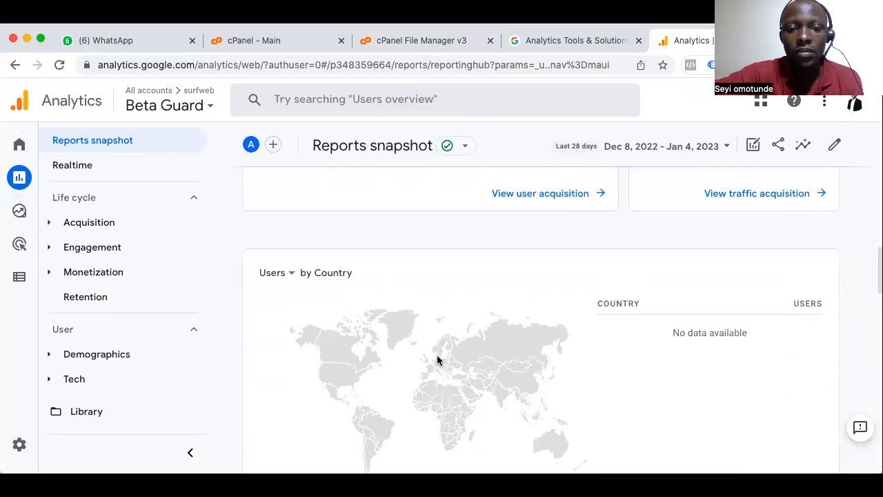
pyautogui.scroll(2, 437, 360)
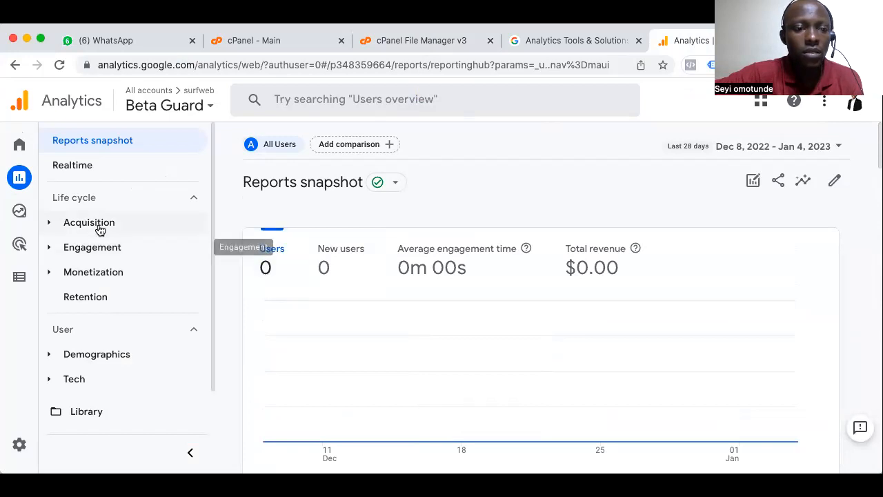
# Open the Realtime report and examine its cards for audience, page views, event counts, conversions and user properties
pyautogui.click(71, 171)
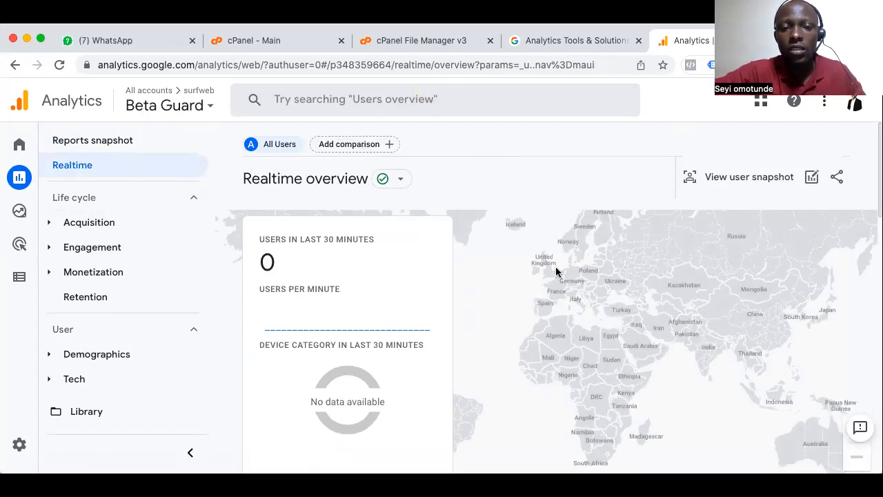
pyautogui.scroll(-3, 556, 272)
pyautogui.scroll(-1, 556, 272)
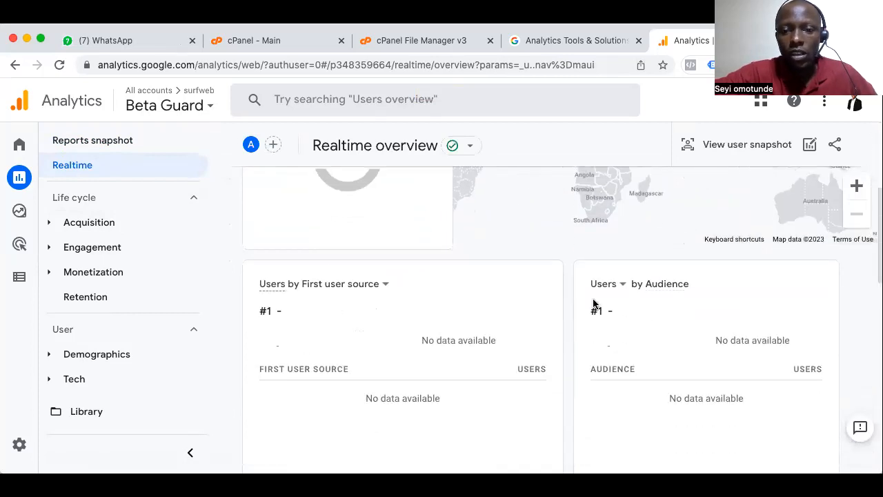
pyautogui.scroll(-5, 621, 335)
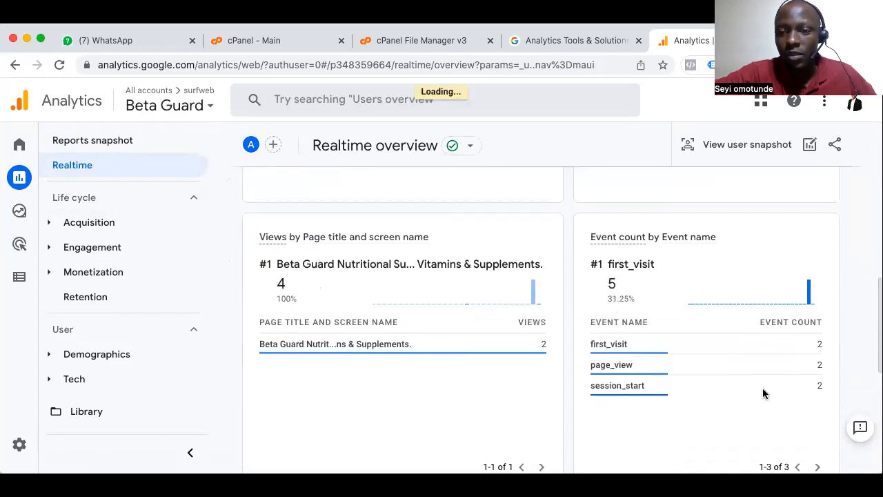
pyautogui.scroll(-2, 822, 432)
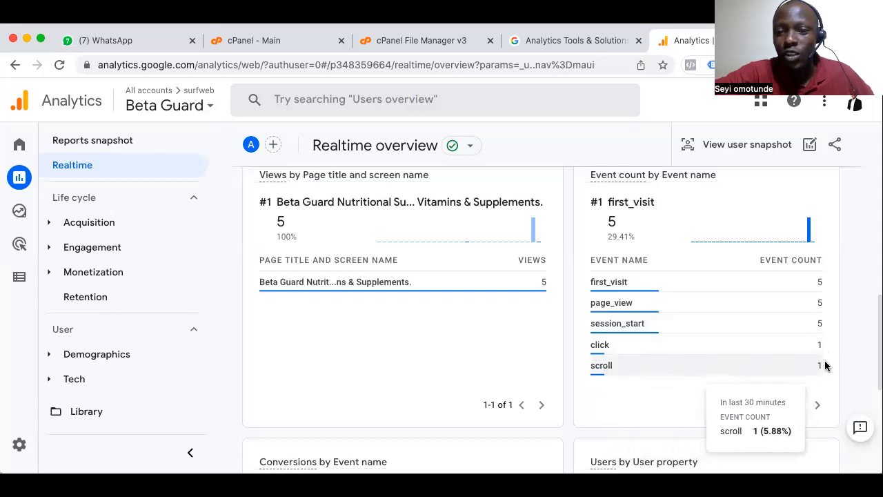
pyautogui.scroll(-2, 782, 366)
pyautogui.scroll(2, 782, 365)
pyautogui.scroll(-5, 782, 366)
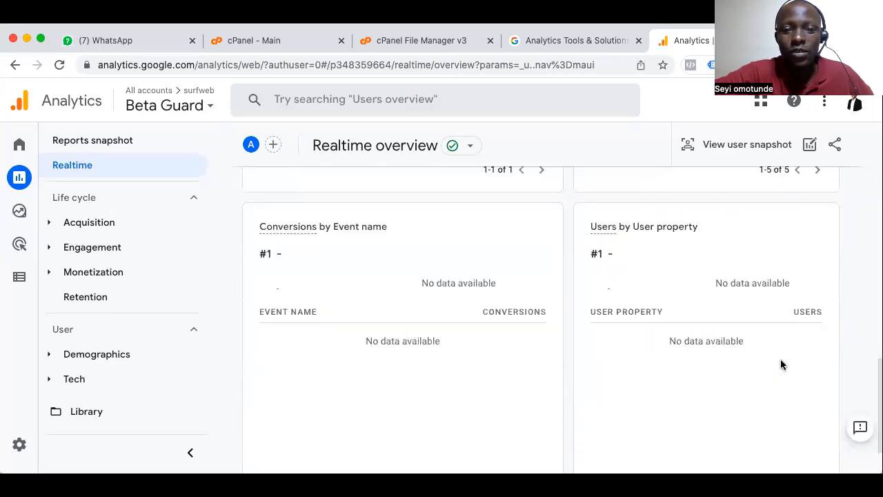
pyautogui.scroll(-2, 781, 364)
pyautogui.scroll(6, 780, 364)
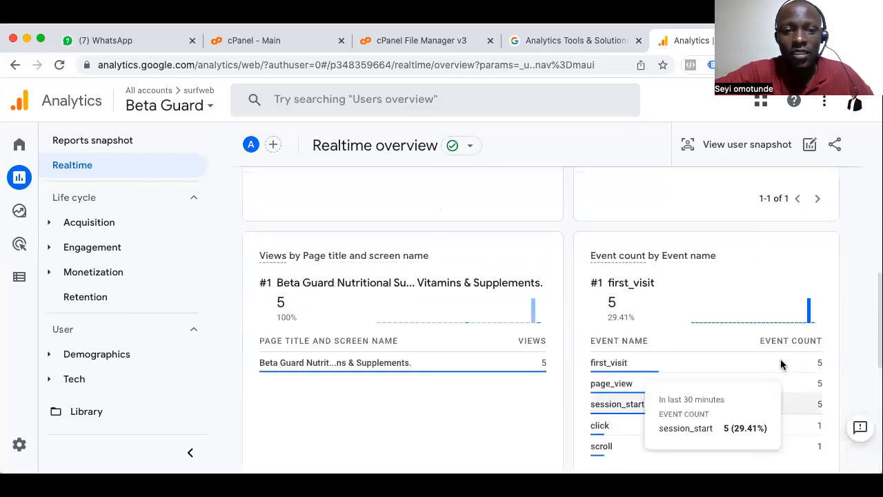
# Check the recent users at each marked location on the Realtime map and the device category breakdown
pyautogui.scroll(8, 781, 358)
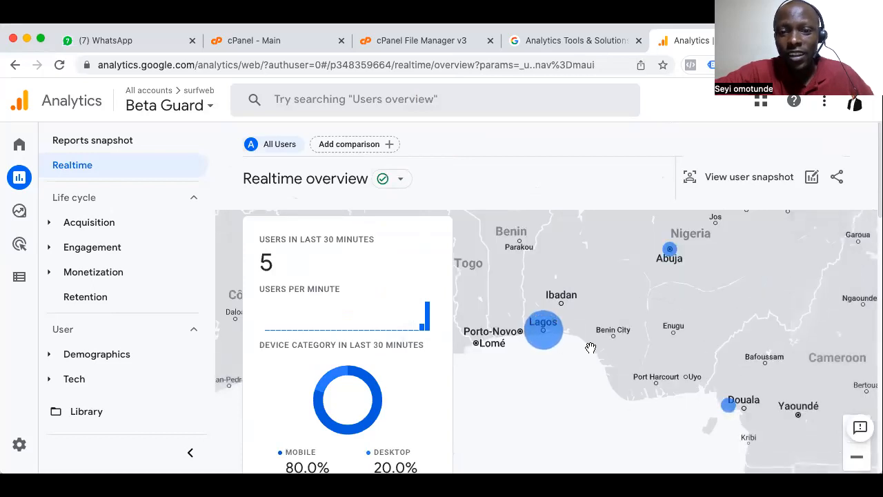
pyautogui.moveTo(547, 341)
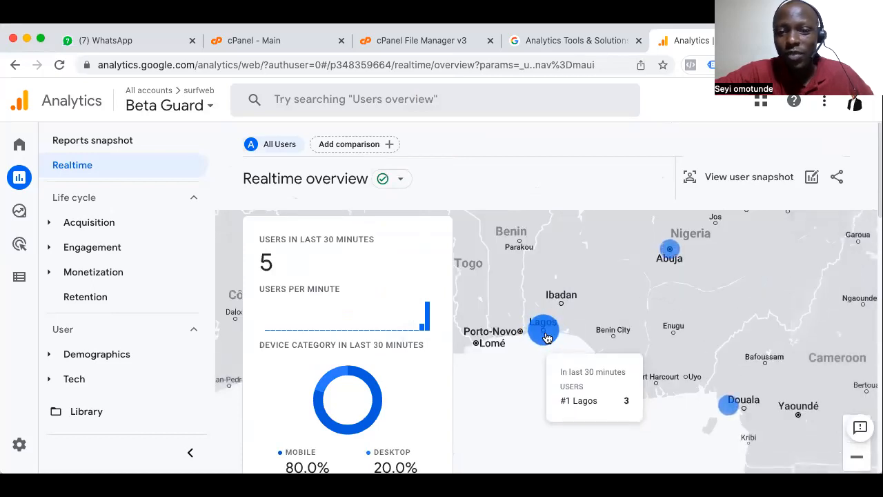
pyautogui.moveTo(733, 406)
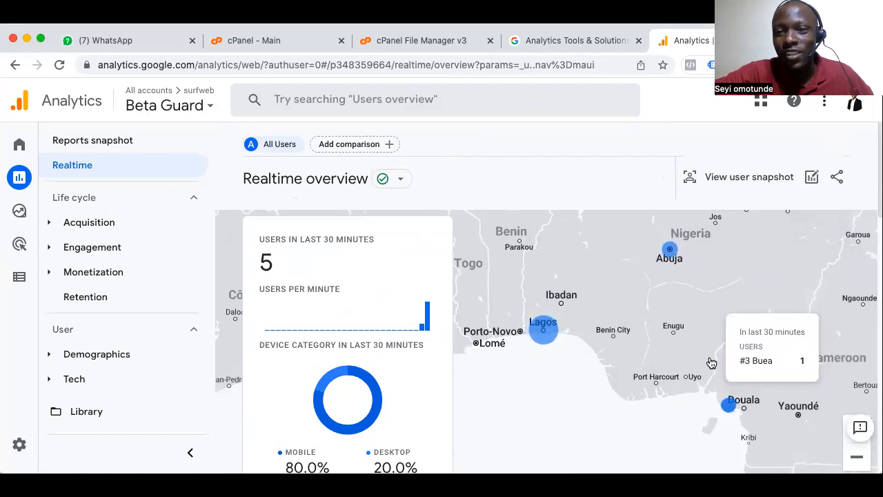
pyautogui.moveTo(670, 253)
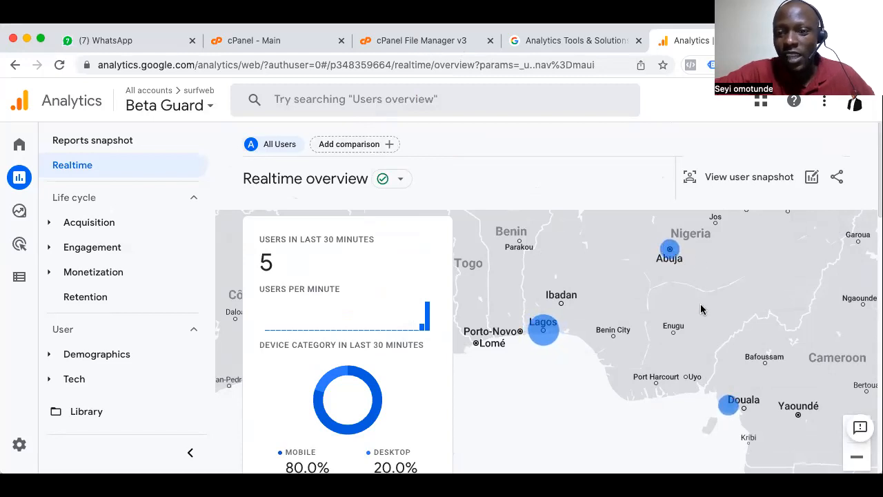
pyautogui.scroll(-3, 713, 385)
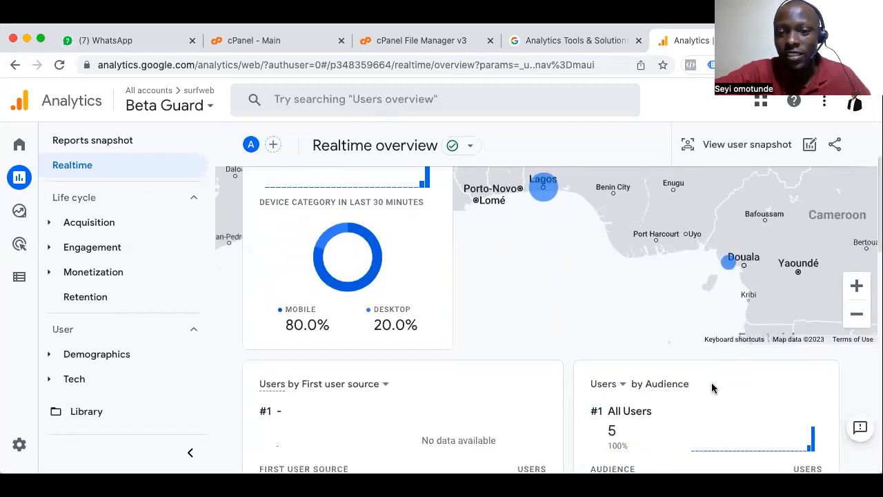
# Check the recent users at the Abuja, Lagos and Douala markers on the Realtime map
pyautogui.scroll(3, 690, 345)
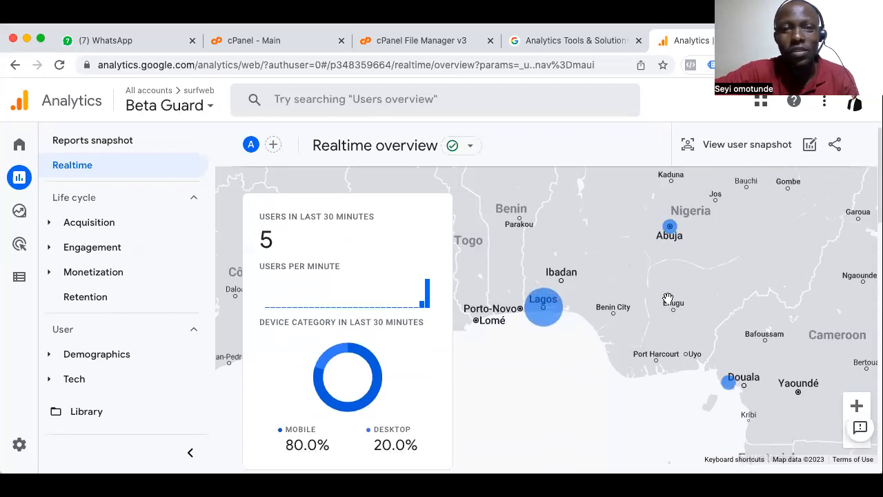
pyautogui.scroll(1, 670, 295)
pyautogui.moveTo(669, 252)
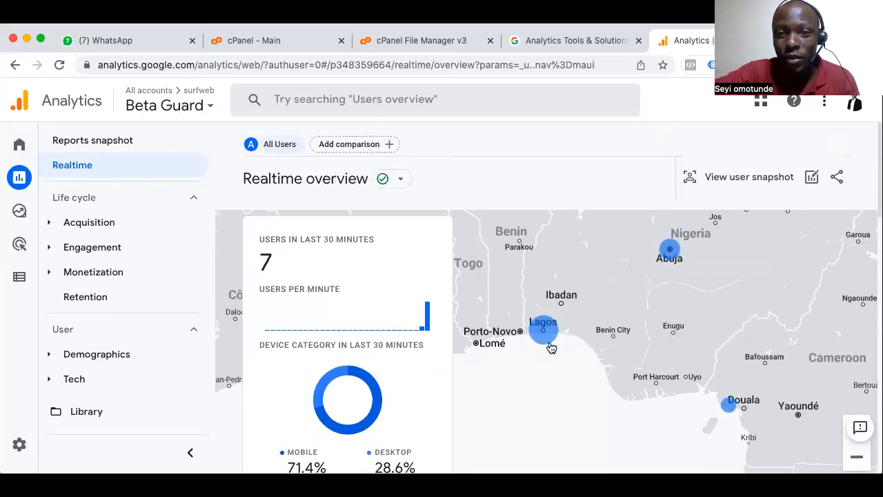
pyautogui.moveTo(544, 332)
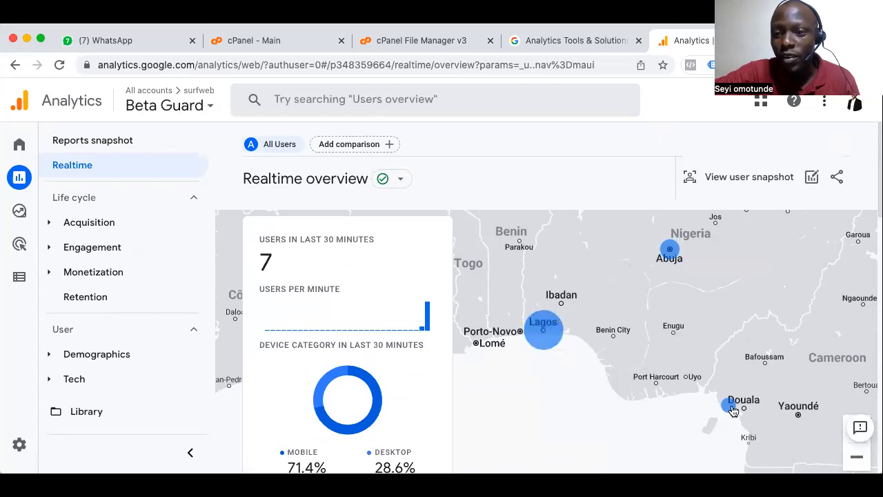
pyautogui.moveTo(734, 410)
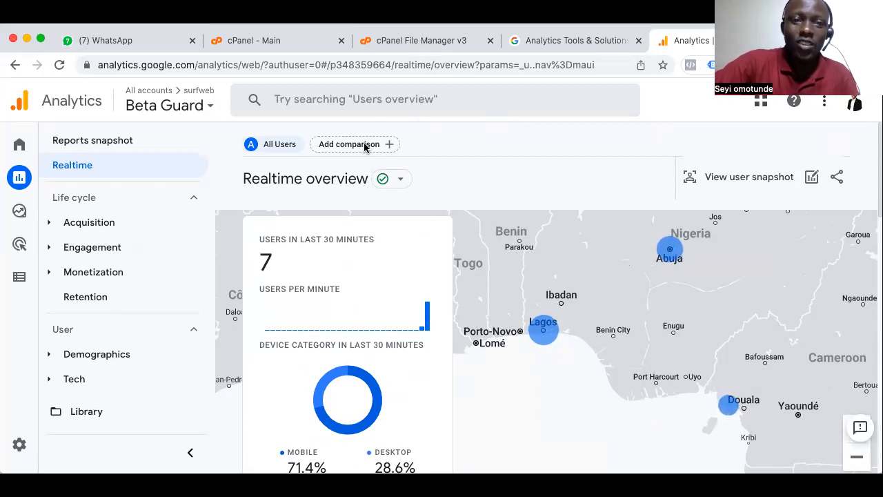
# Examine the users in last 30 minutes, the users per minute chart and the mobile and desktop shares
pyautogui.scroll(-1, 290, 250)
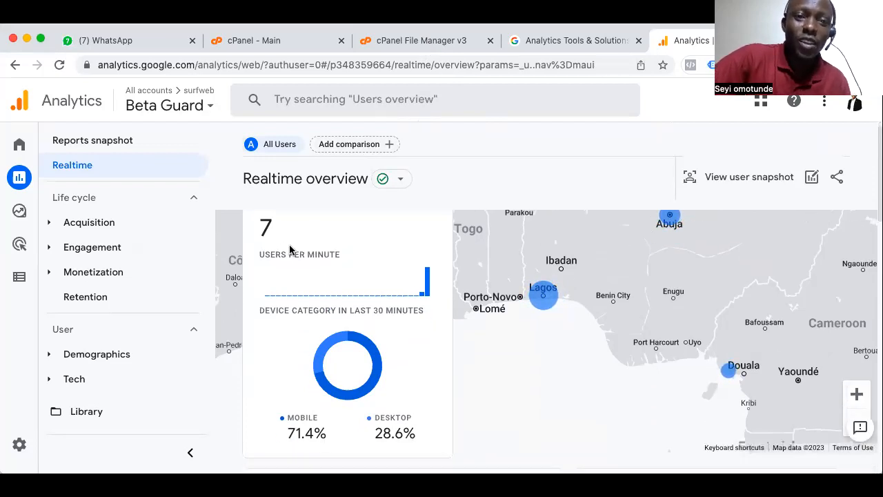
pyautogui.scroll(1, 289, 250)
pyautogui.scroll(-2, 290, 249)
pyautogui.scroll(2, 290, 250)
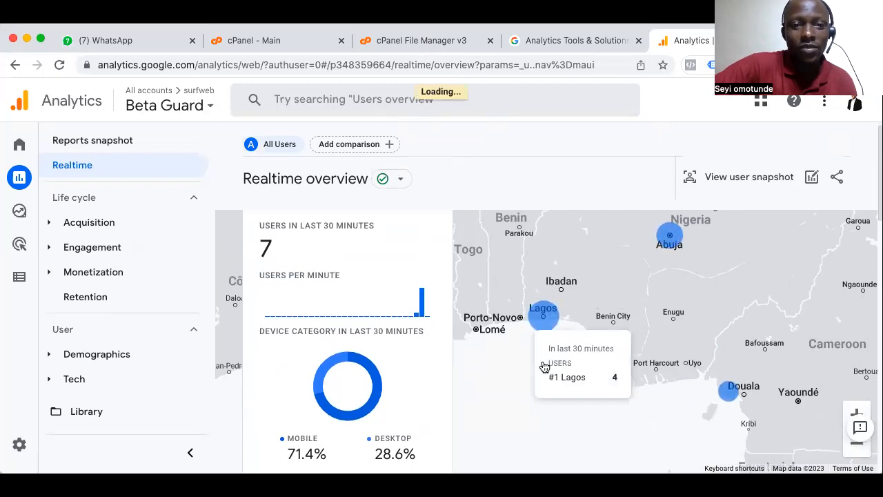
pyautogui.scroll(-1, 702, 366)
pyautogui.scroll(-2, 702, 367)
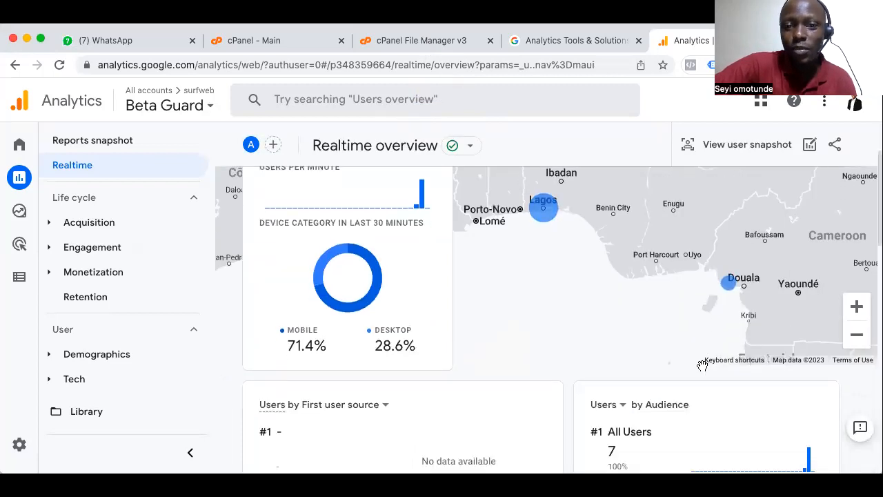
pyautogui.scroll(2, 703, 368)
pyautogui.scroll(-1, 702, 368)
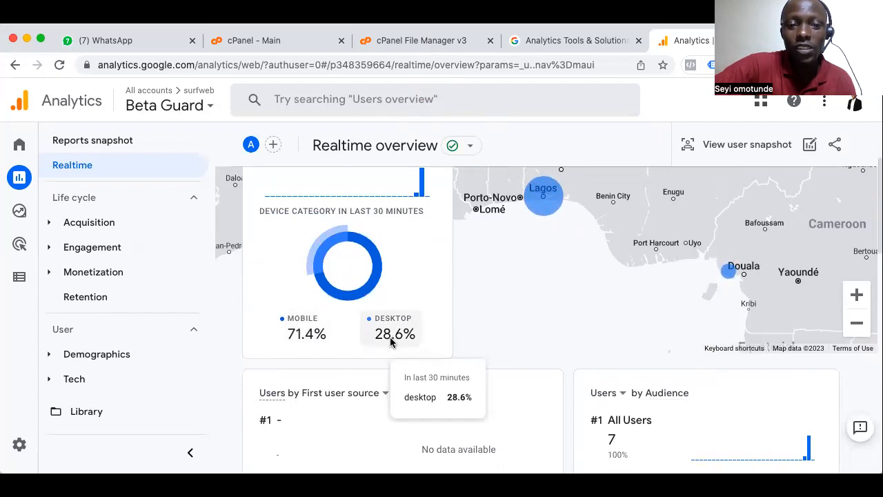
# Review the Realtime cards for first user source, audience, page title views and event counts such as session_start
pyautogui.scroll(-5, 391, 341)
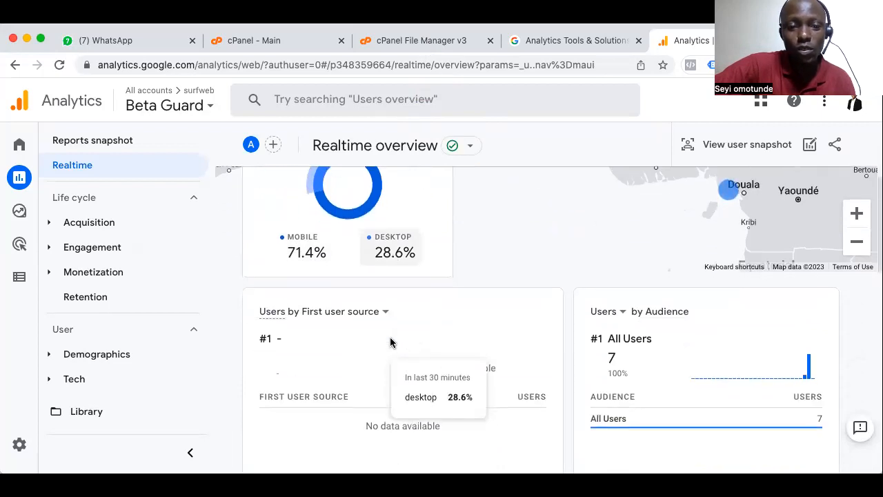
pyautogui.scroll(-1, 391, 342)
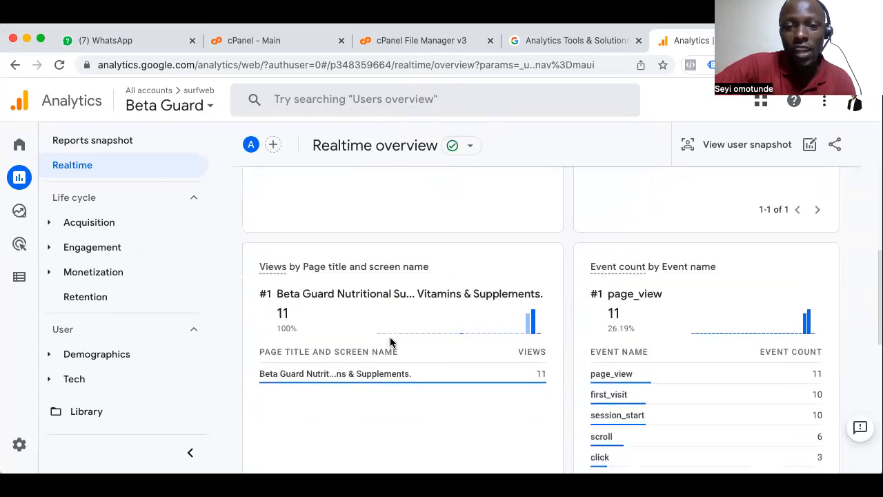
pyautogui.scroll(-1, 646, 306)
pyautogui.scroll(-1, 643, 290)
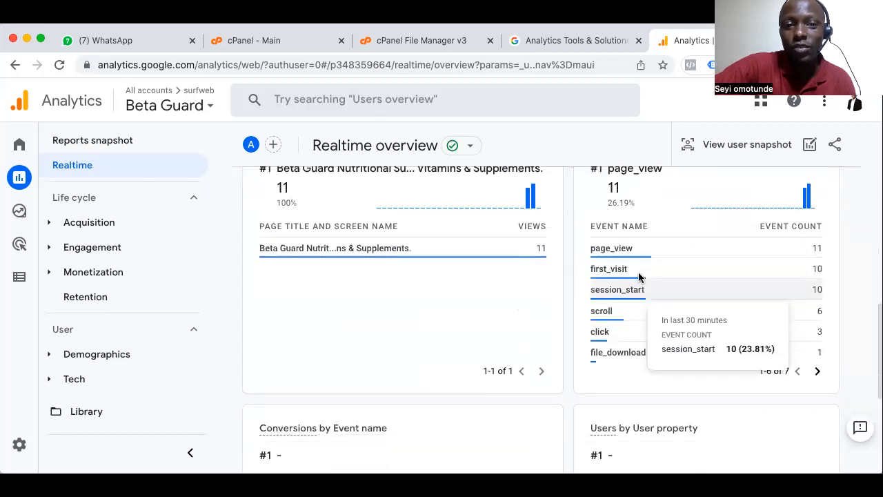
pyautogui.scroll(-1, 639, 278)
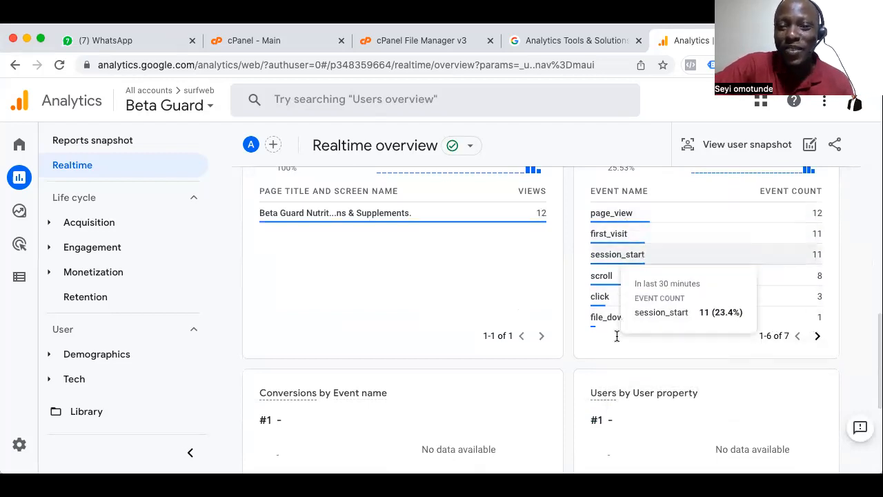
pyautogui.scroll(-5, 623, 378)
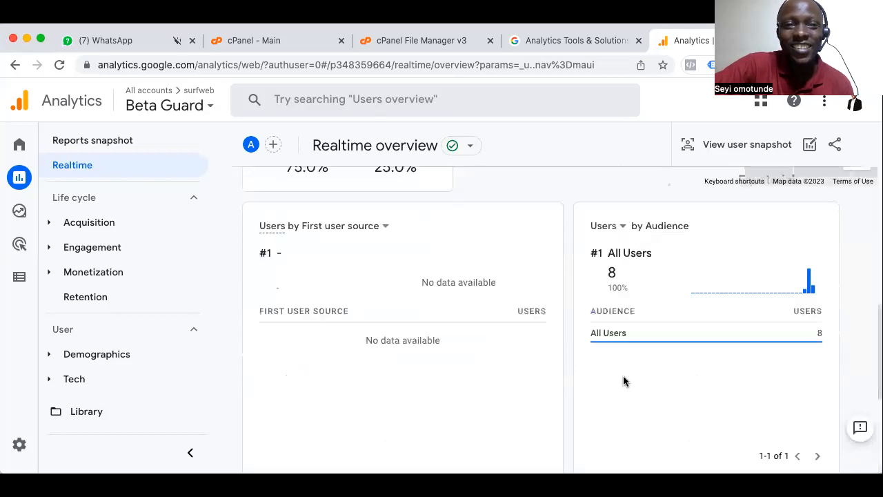
pyautogui.scroll(2, 623, 378)
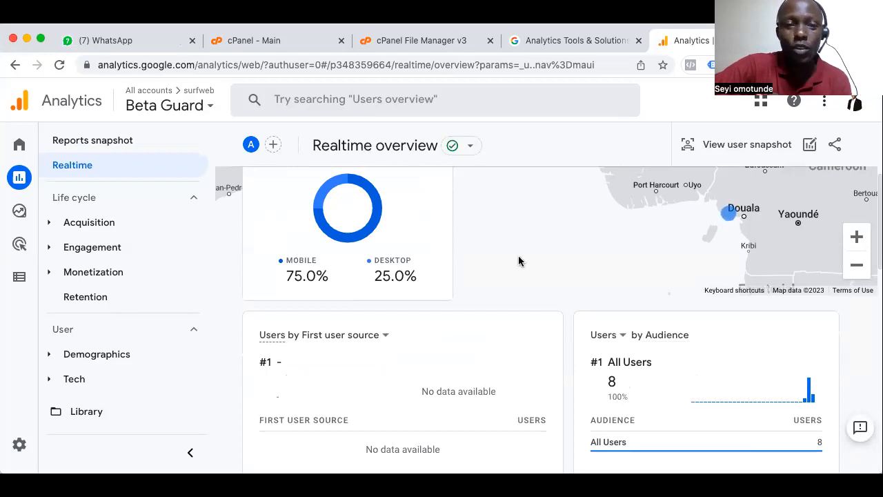
pyautogui.scroll(3, 519, 261)
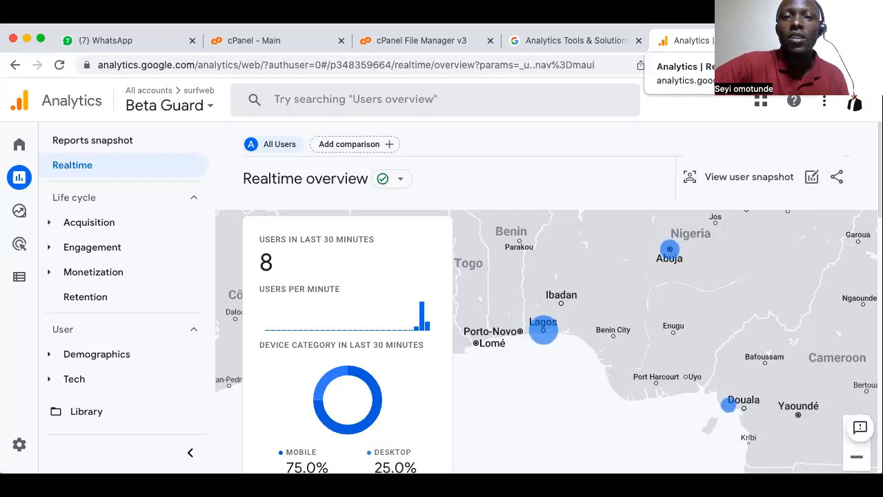
# Close the Google Analytics report tab and the Analytics Tools & Solutions tab, leaving the cPanel File Manager open
pyautogui.click(699, 38)
pyautogui.click(704, 42)
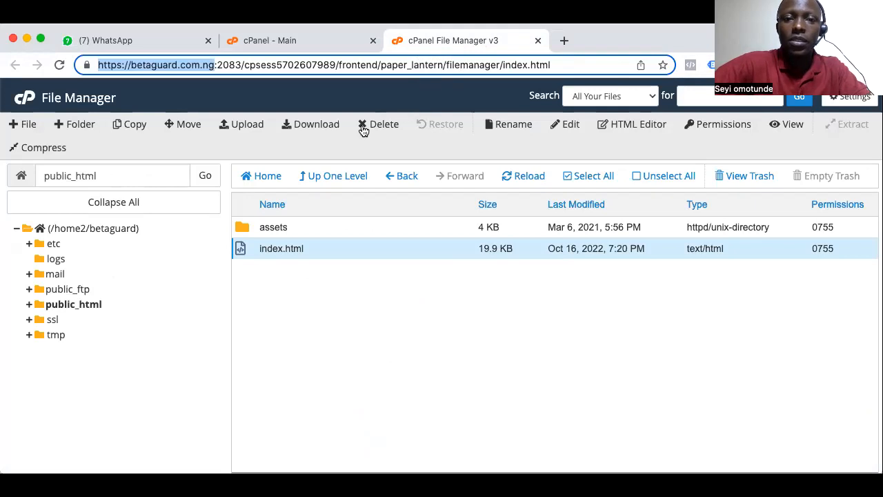
pyautogui.moveTo(624, 50); pyautogui.dragTo(623, 64)
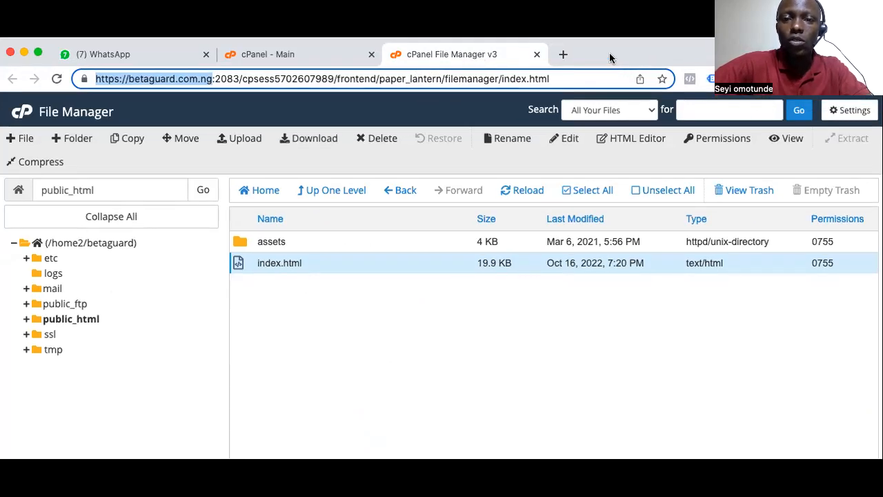
# Open Google Search Console from search.google.com/search-console/about in a new tab and start it
pyautogui.click(561, 53)
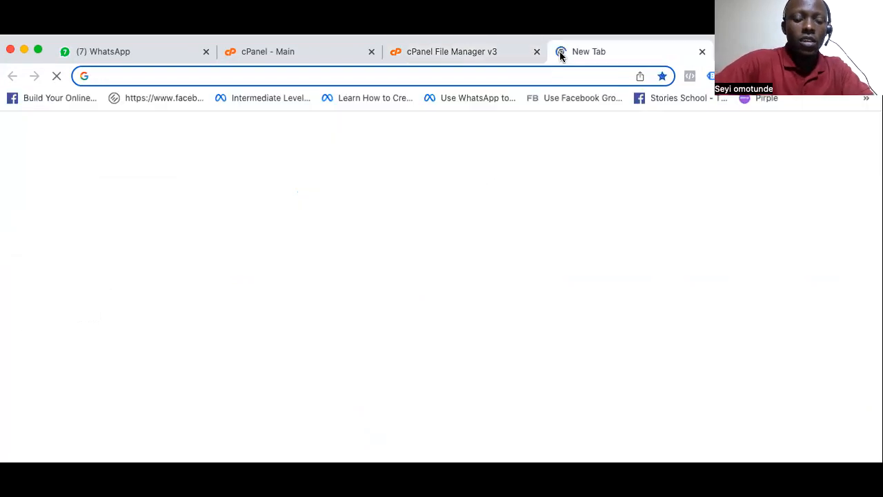
pyautogui.write('serach')
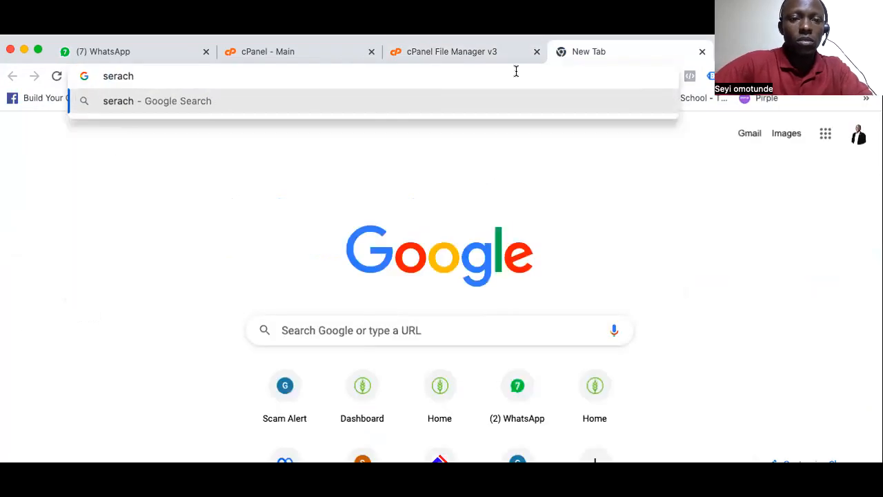
pyautogui.press('BackSpace')
pyautogui.press('BackSpace')
pyautogui.press('BackSpace')
pyautogui.press('BackSpace')
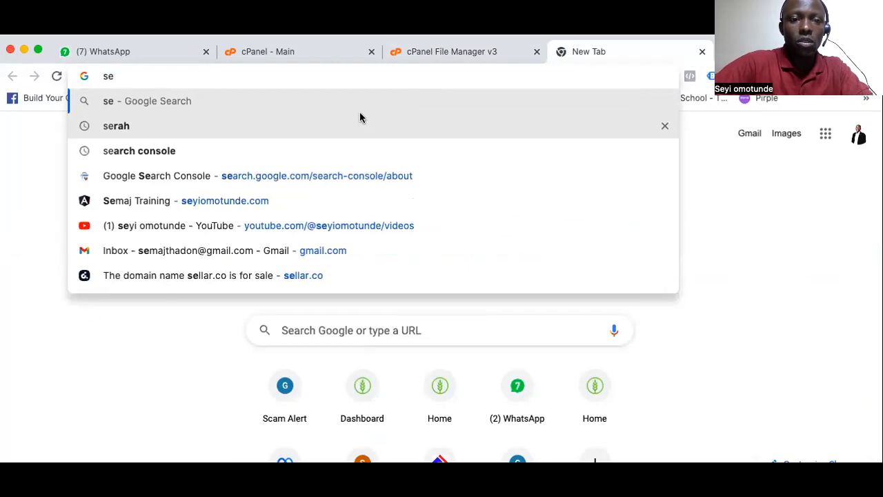
pyautogui.click(315, 177)
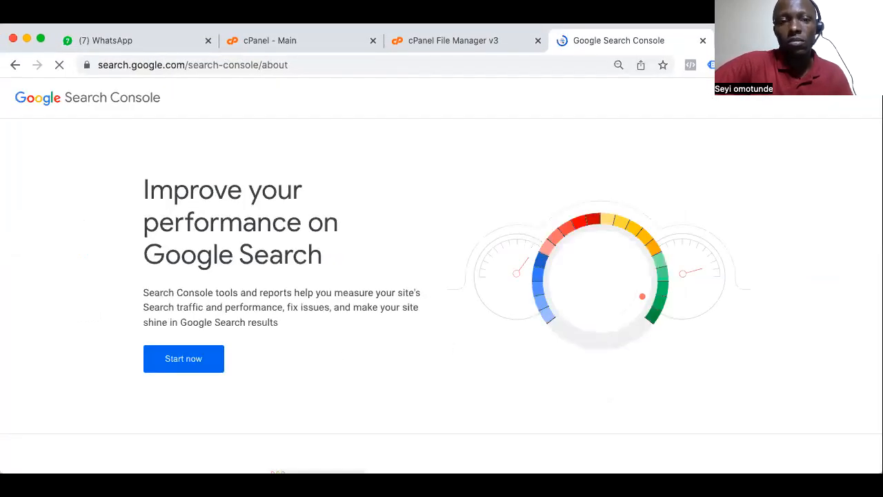
pyautogui.click(194, 358)
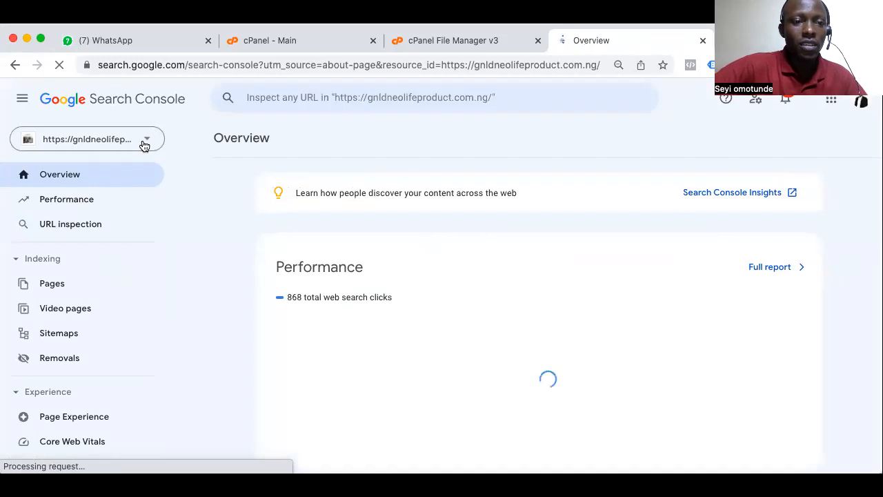
# Look through the Search Console property list, including the unverified sites, and close it without choosing one
pyautogui.click(144, 145)
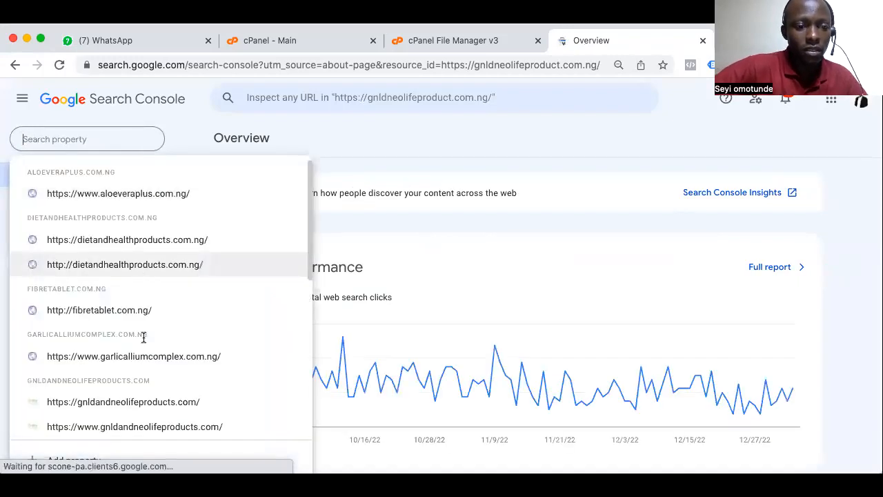
pyautogui.scroll(-3, 143, 340)
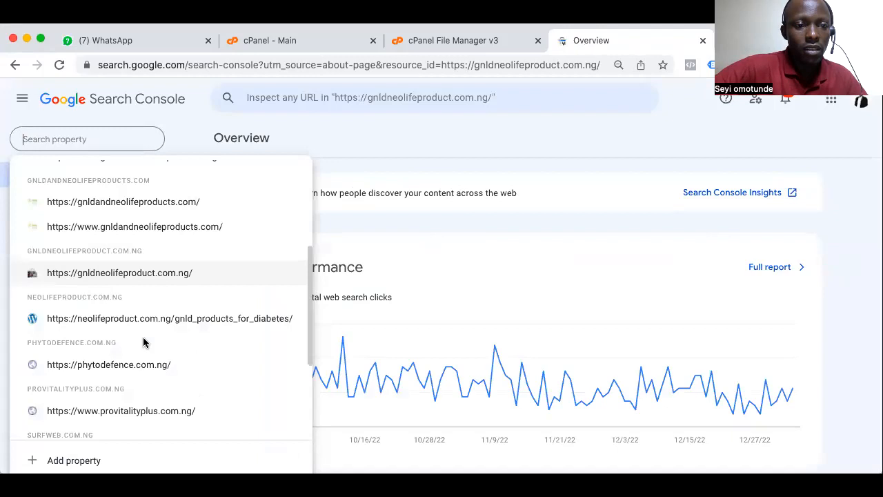
pyautogui.scroll(-3, 143, 341)
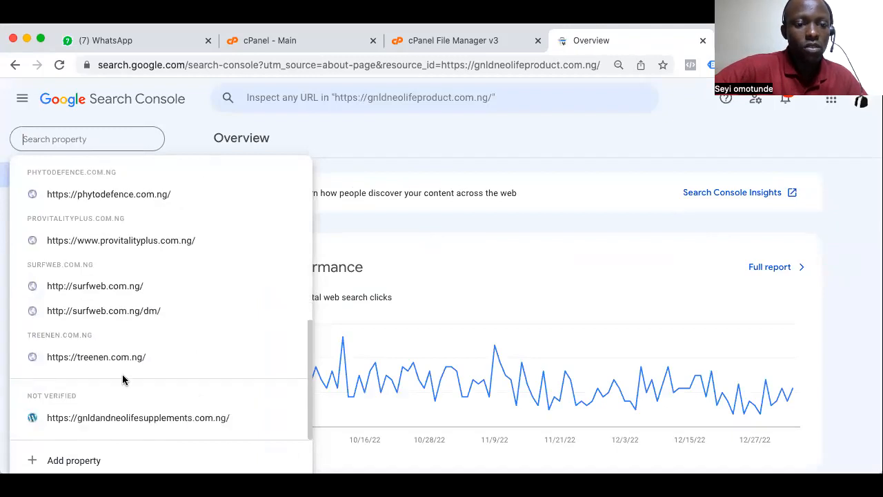
pyautogui.click(83, 140)
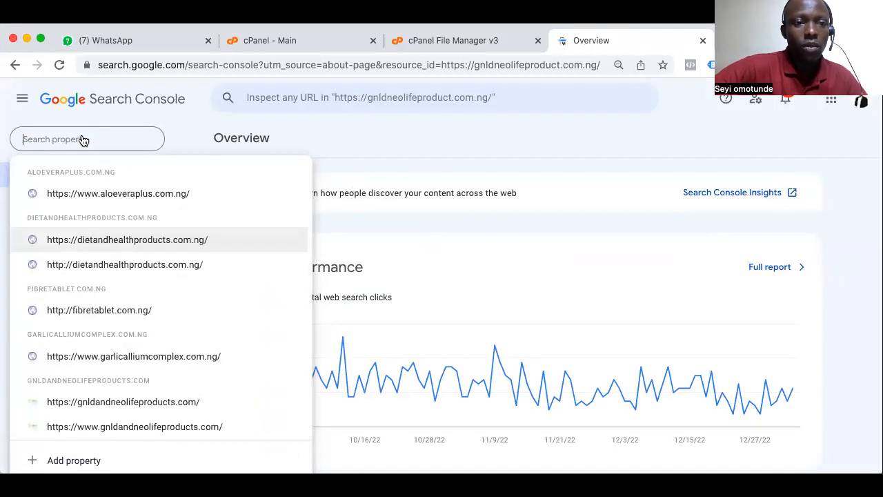
pyautogui.scroll(-6, 112, 332)
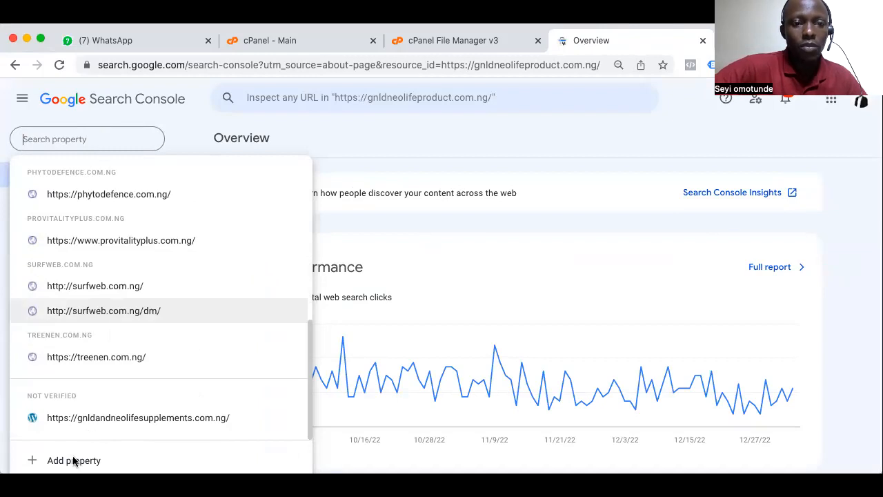
pyautogui.click(469, 137)
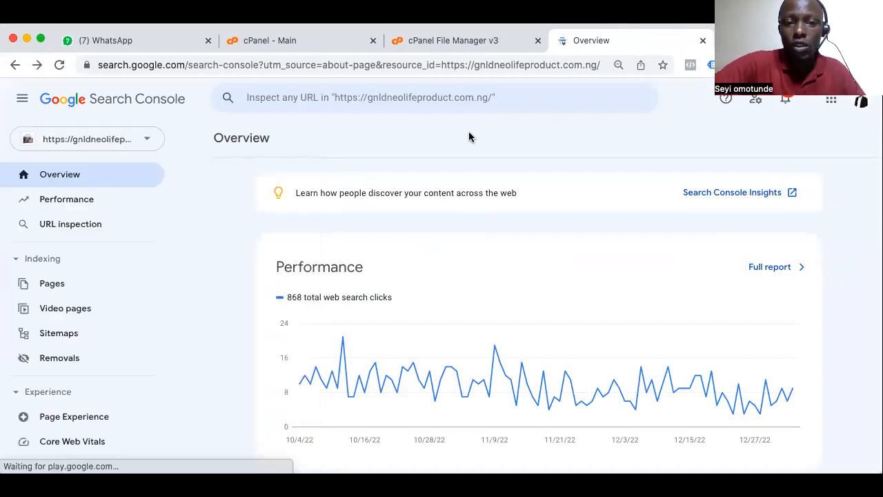
# Start adding a new Search Console property and choose the URL prefix type for its address
pyautogui.click(148, 141)
pyautogui.scroll(-6, 129, 310)
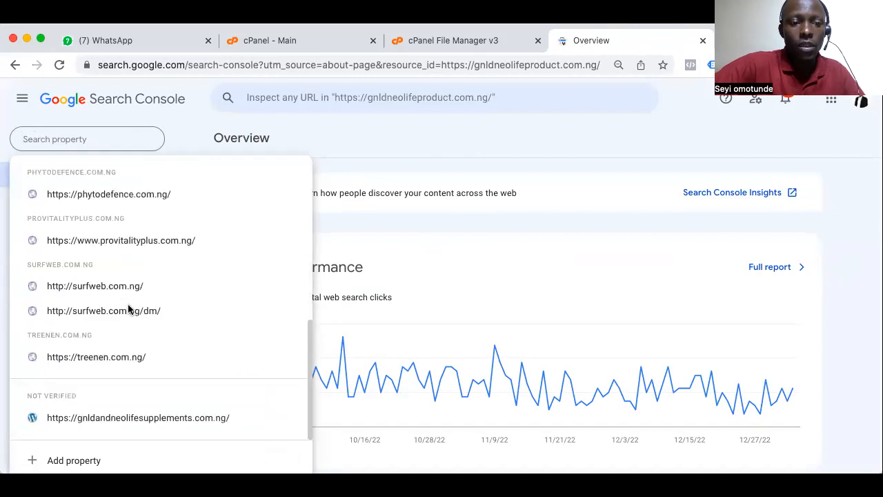
pyautogui.click(73, 461)
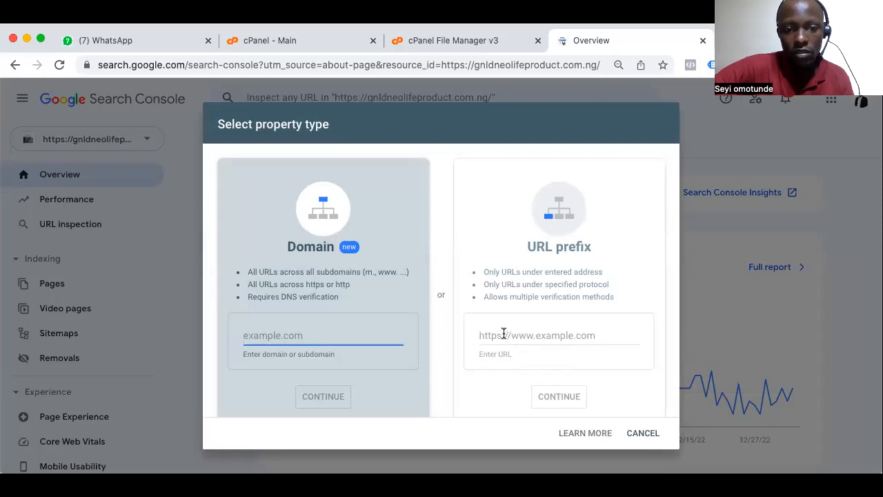
pyautogui.click(503, 334)
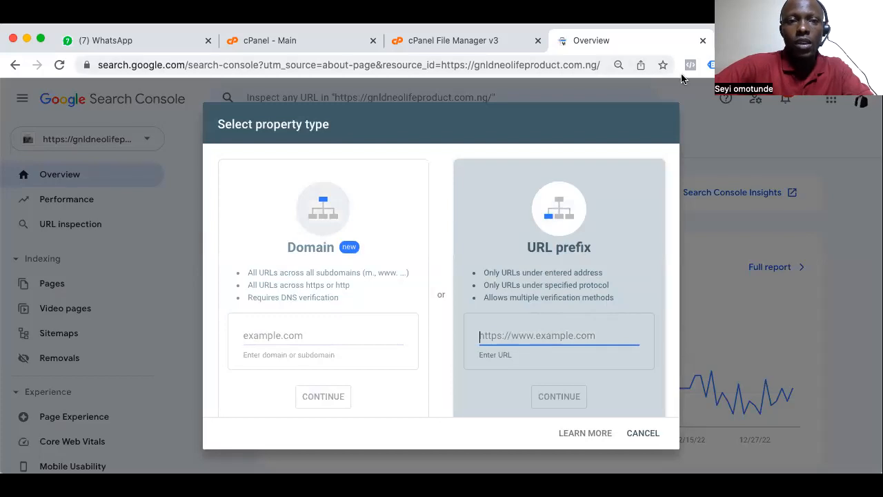
# Open betaguard.com.ng in a new tab and copy the site's address
pyautogui.hotkey('ctrl', 't')
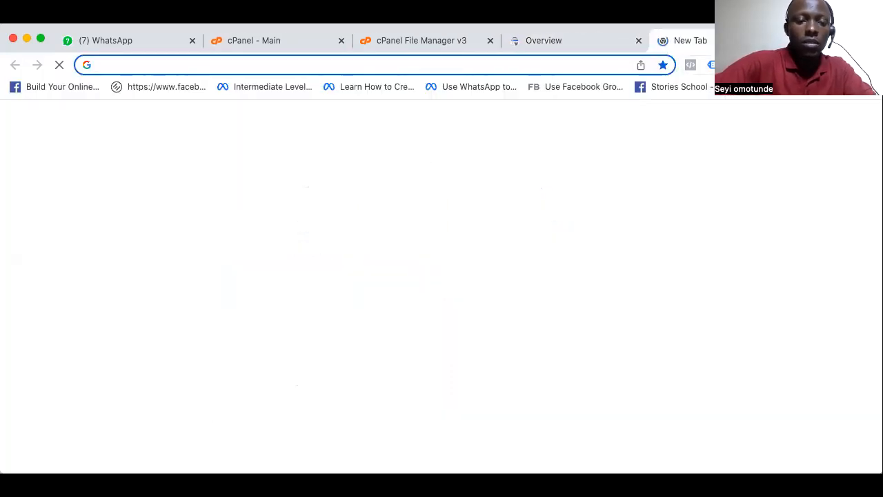
pyautogui.write('be')
pyautogui.press('Return')
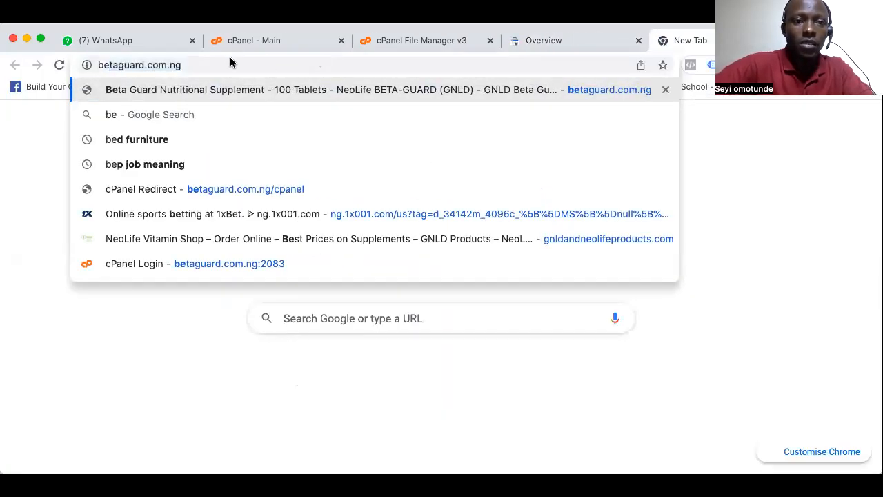
pyautogui.click(151, 65)
pyautogui.rightClick(150, 64)
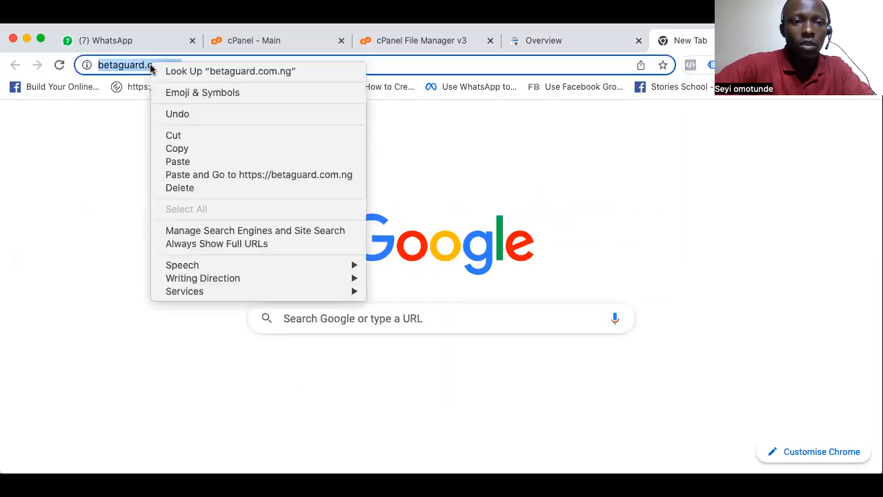
pyautogui.click(178, 148)
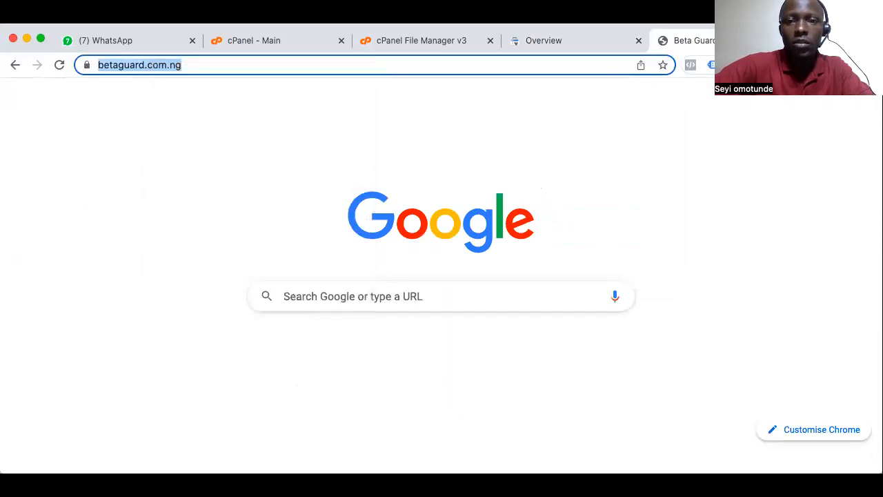
pyautogui.click(570, 42)
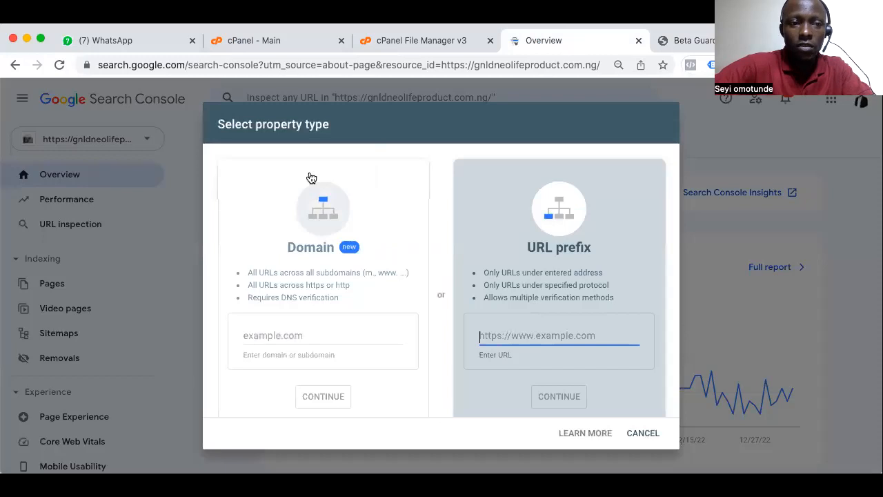
pyautogui.click(643, 434)
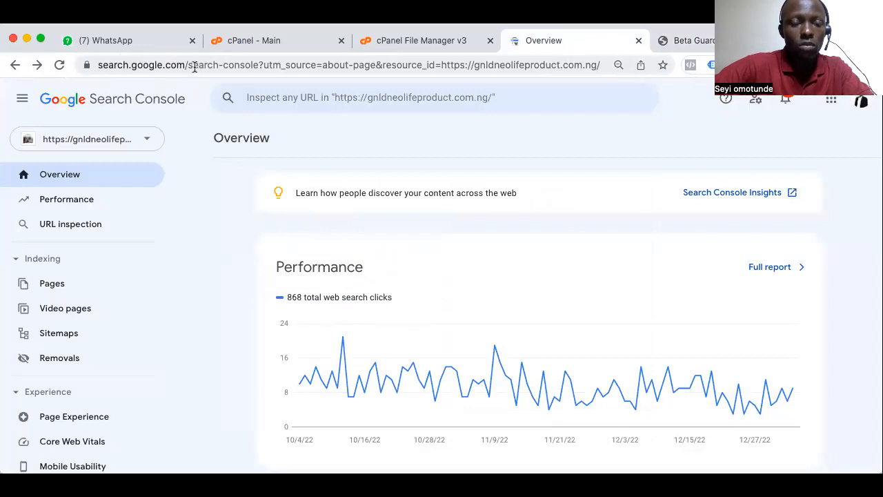
pyautogui.click(150, 142)
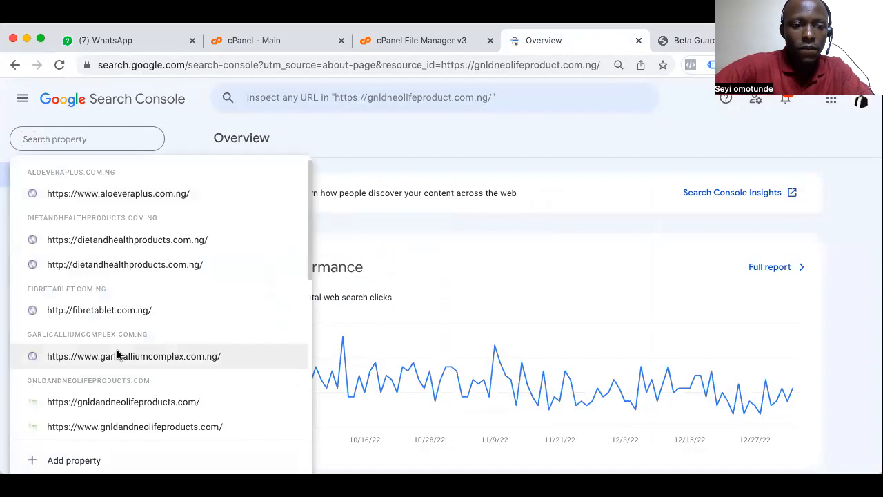
pyautogui.scroll(-3, 117, 354)
pyautogui.scroll(-2, 117, 352)
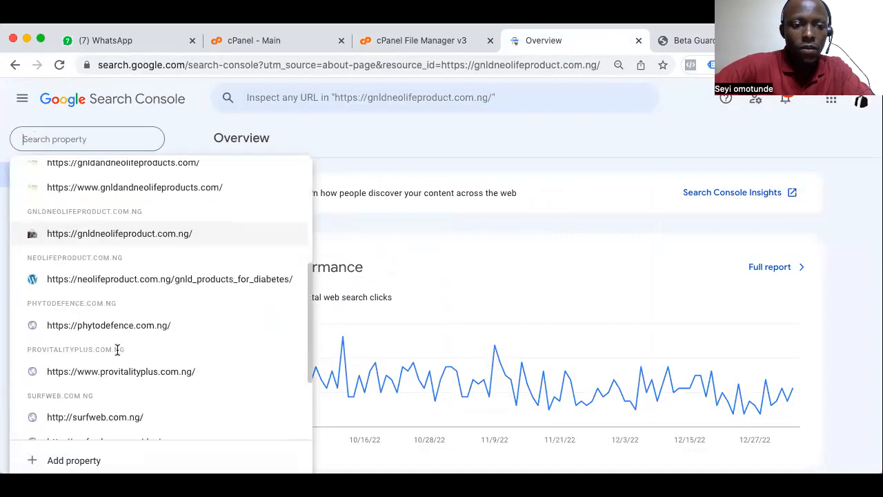
pyautogui.click(78, 465)
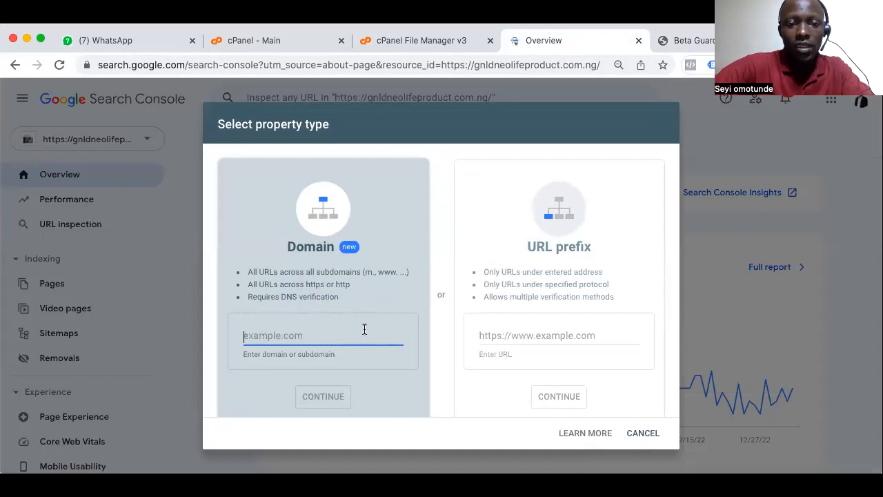
pyautogui.click(496, 332)
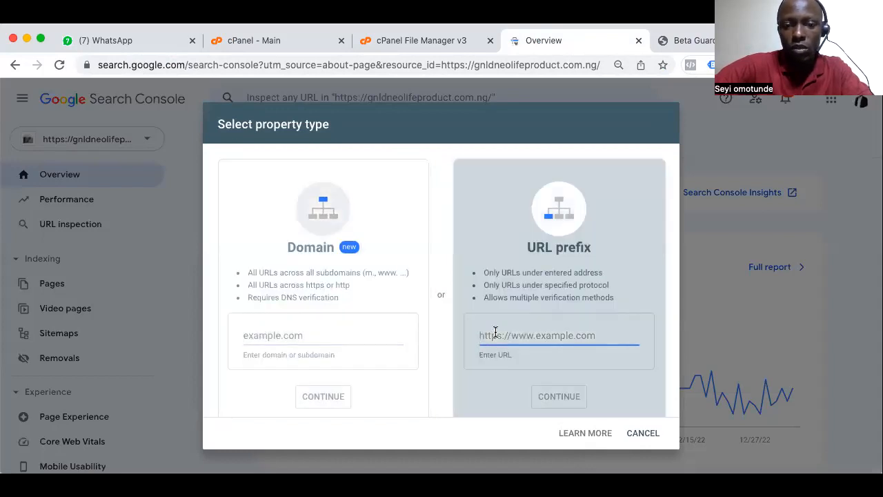
pyautogui.press('super+v')
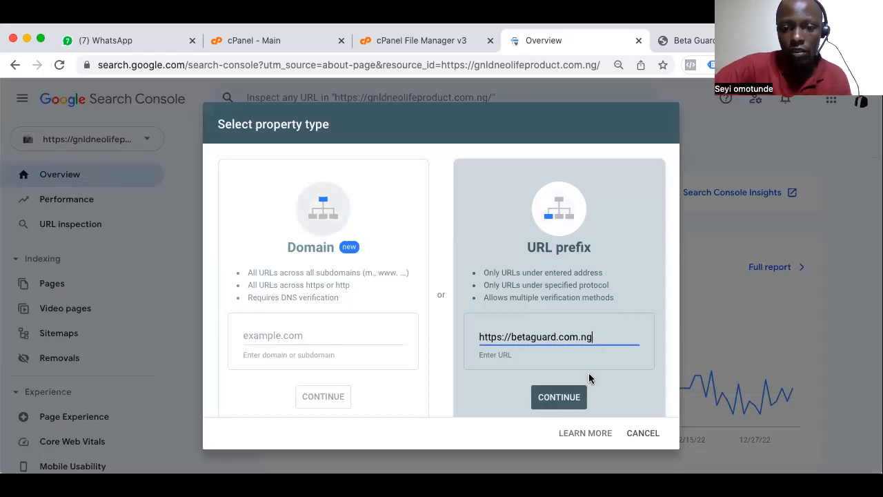
pyautogui.click(560, 397)
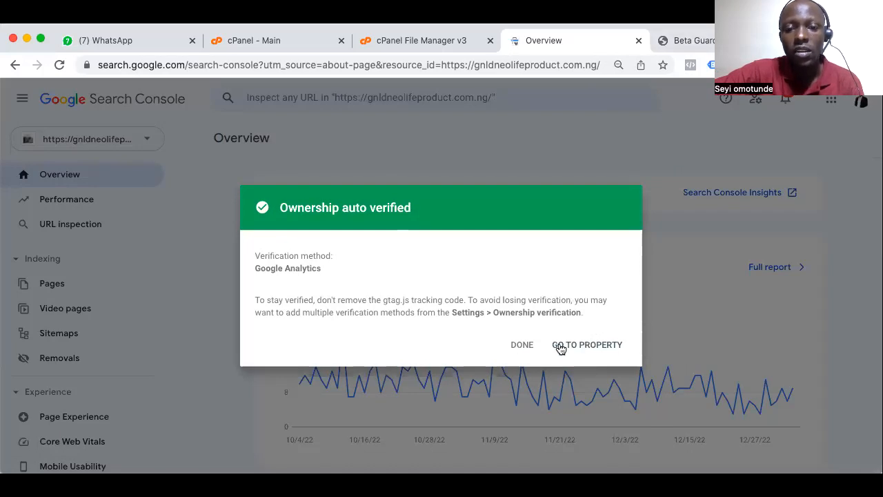
pyautogui.click(523, 349)
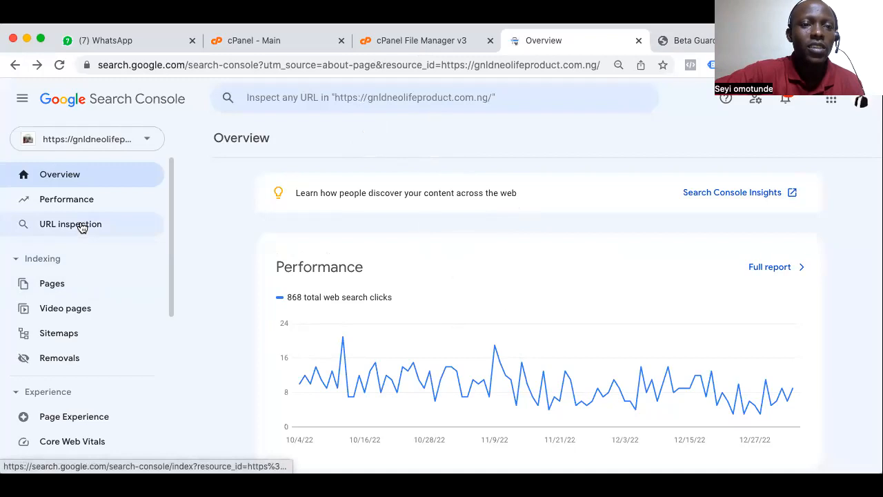
pyautogui.click(145, 141)
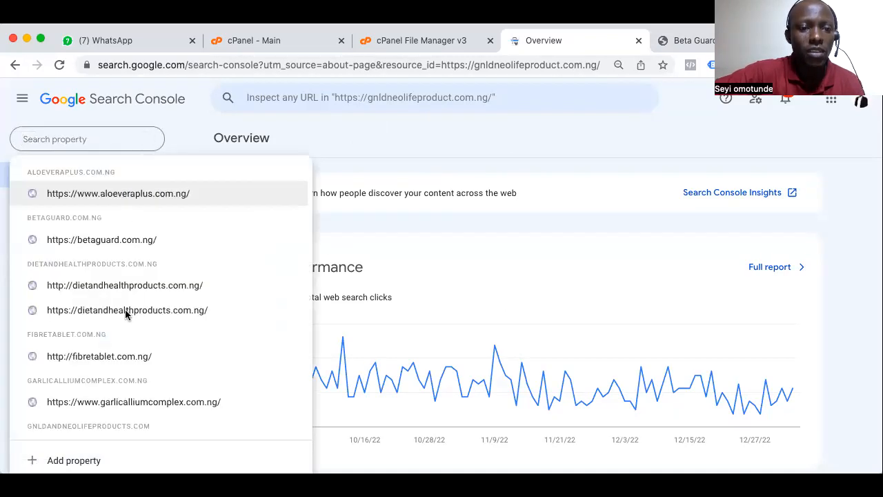
pyautogui.scroll(-1, 125, 312)
pyautogui.scroll(1, 125, 312)
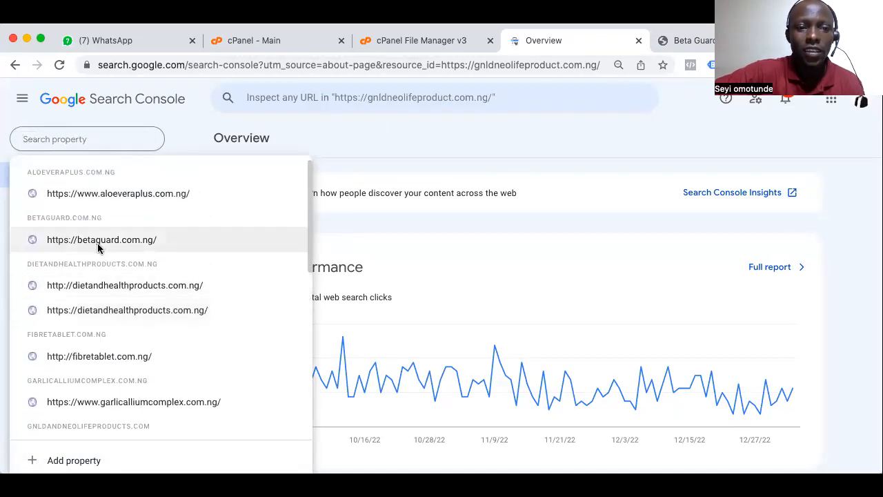
pyautogui.click(150, 242)
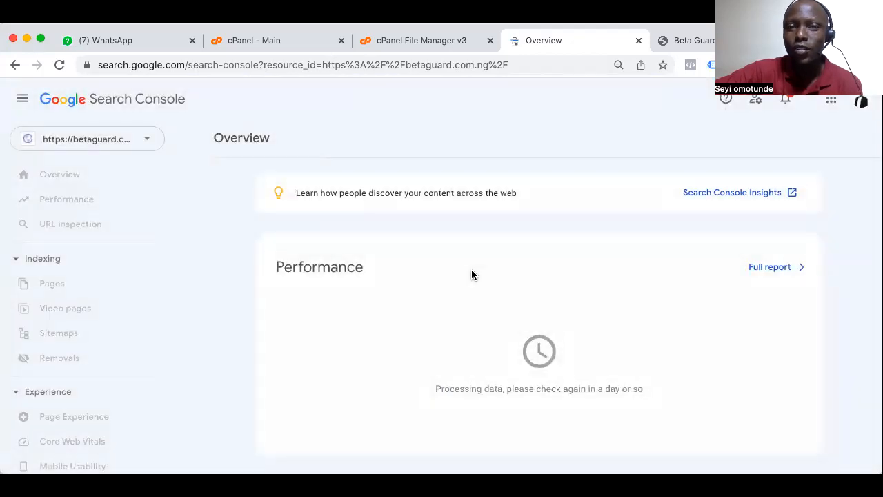
pyautogui.scroll(-2, 527, 384)
pyautogui.scroll(2, 527, 384)
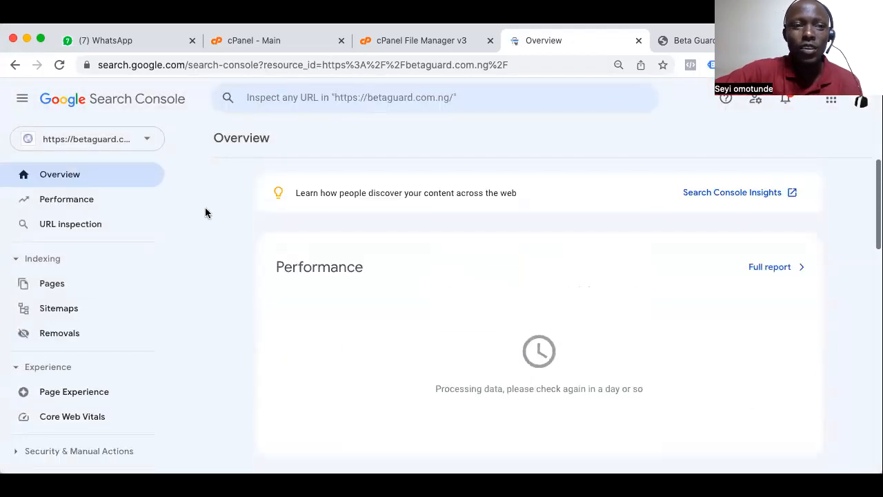
pyautogui.click(143, 141)
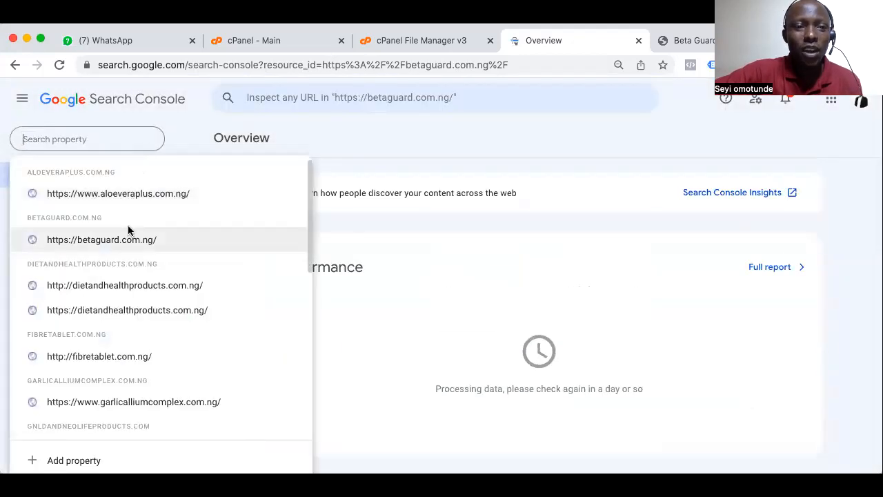
pyautogui.scroll(-2, 121, 349)
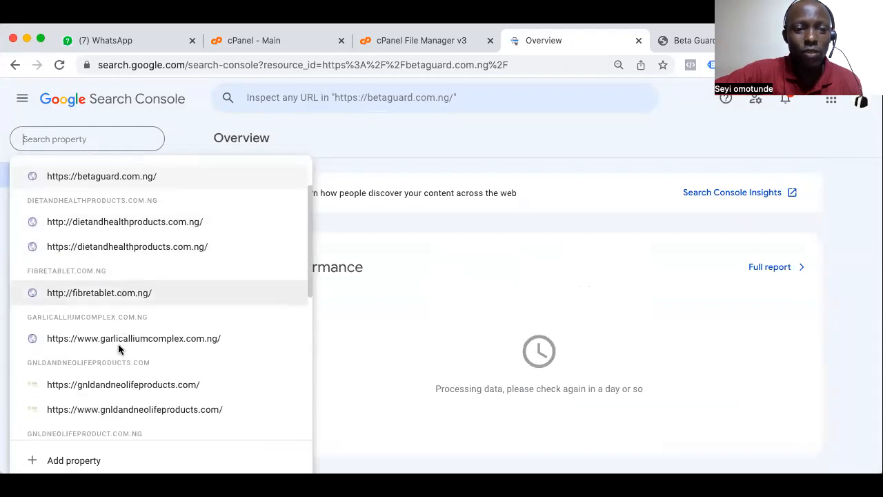
pyautogui.scroll(-2, 116, 353)
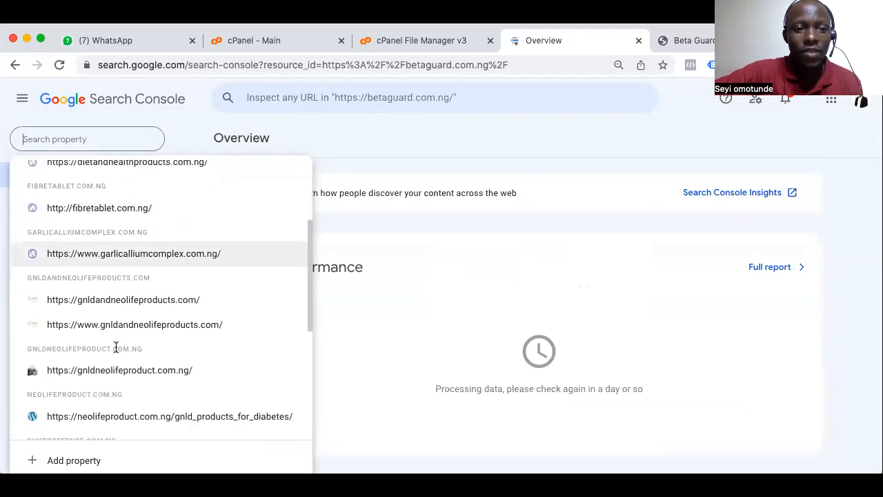
pyautogui.scroll(-1, 116, 346)
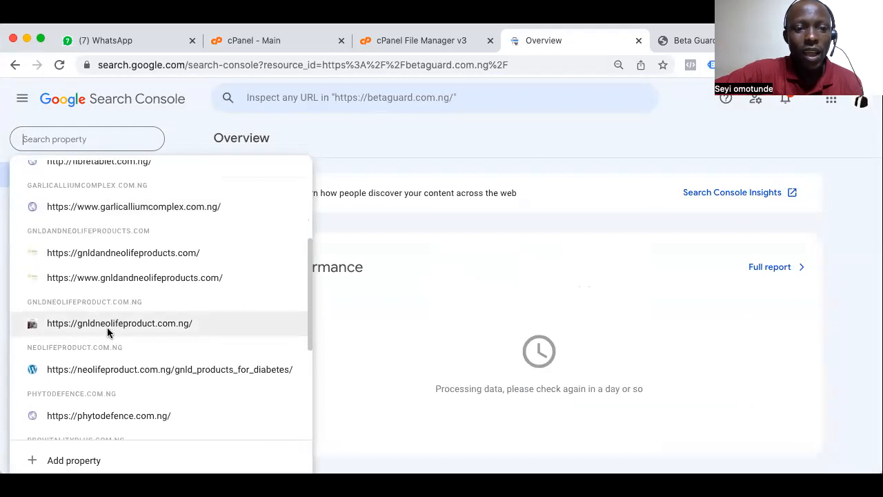
pyautogui.click(108, 325)
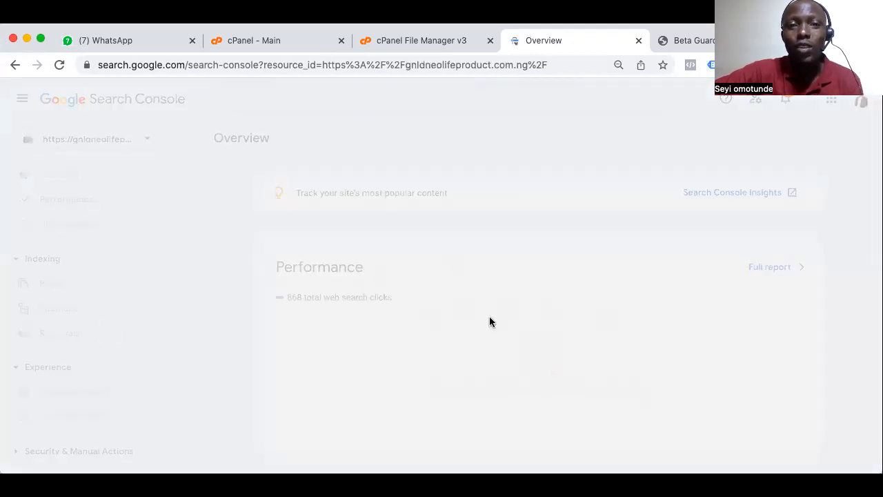
pyautogui.scroll(-5, 395, 318)
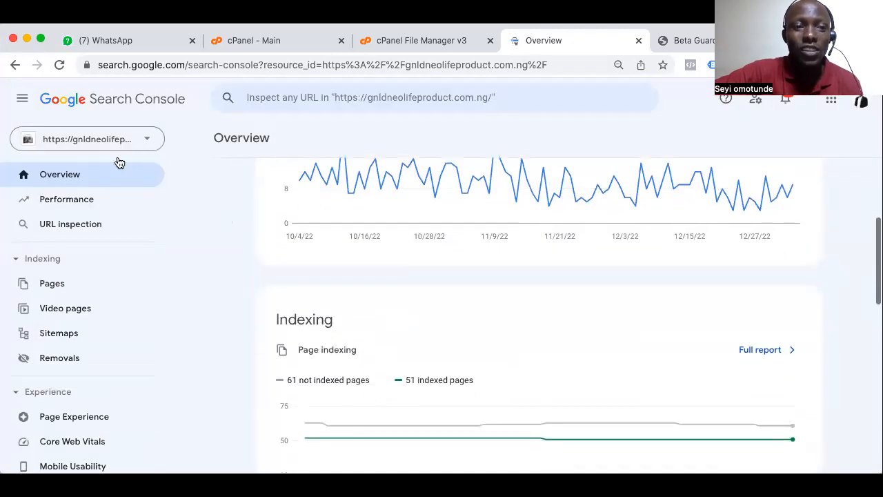
# Open the Performance report of the gnldneolifeproduct.com.ng property and review its clicks, impressions and search queries
pyautogui.click(87, 199)
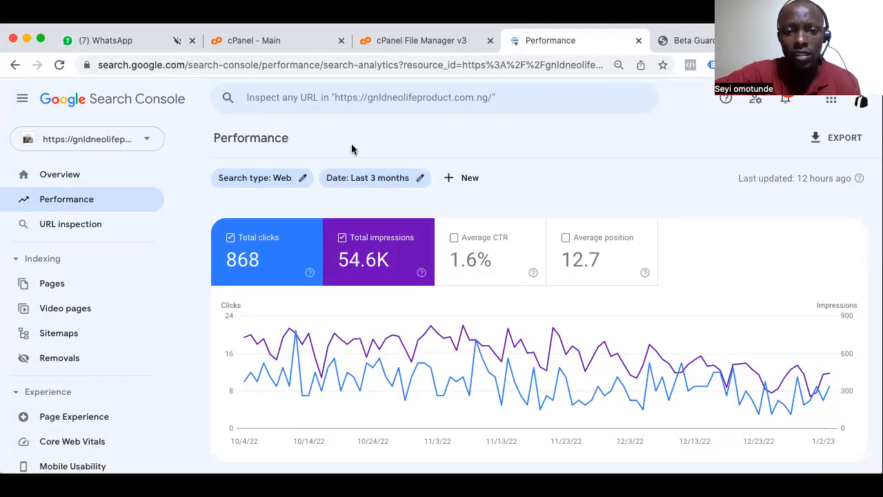
pyautogui.scroll(-10, 405, 300)
pyautogui.scroll(3, 405, 301)
pyautogui.scroll(-2, 406, 301)
pyautogui.scroll(-1, 405, 302)
pyautogui.scroll(-2, 405, 302)
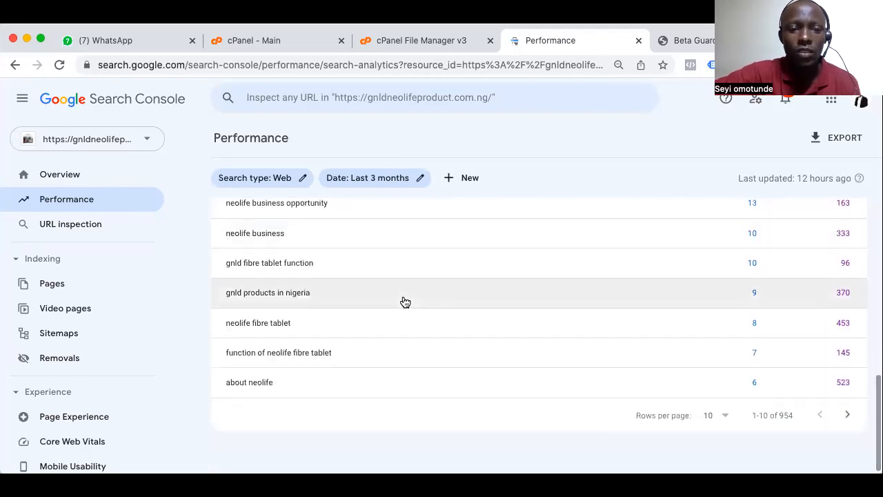
pyautogui.scroll(2, 405, 302)
pyautogui.scroll(-1, 405, 301)
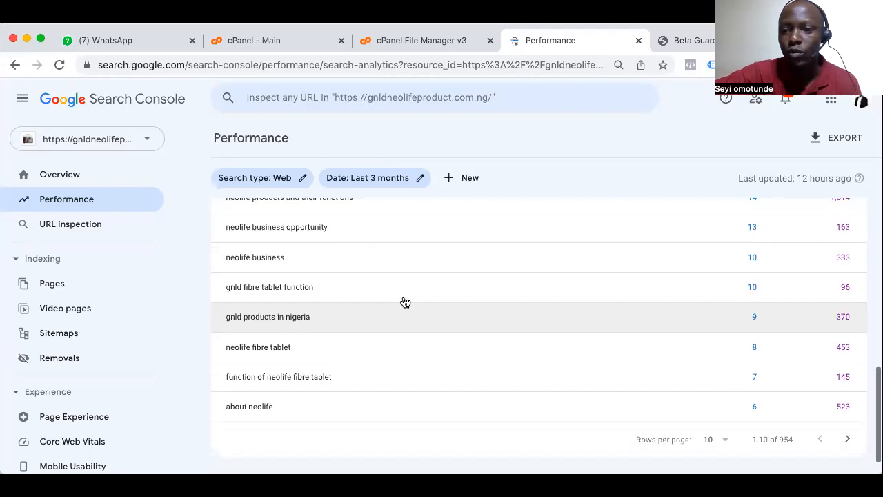
pyautogui.scroll(-1, 405, 302)
pyautogui.scroll(2, 405, 302)
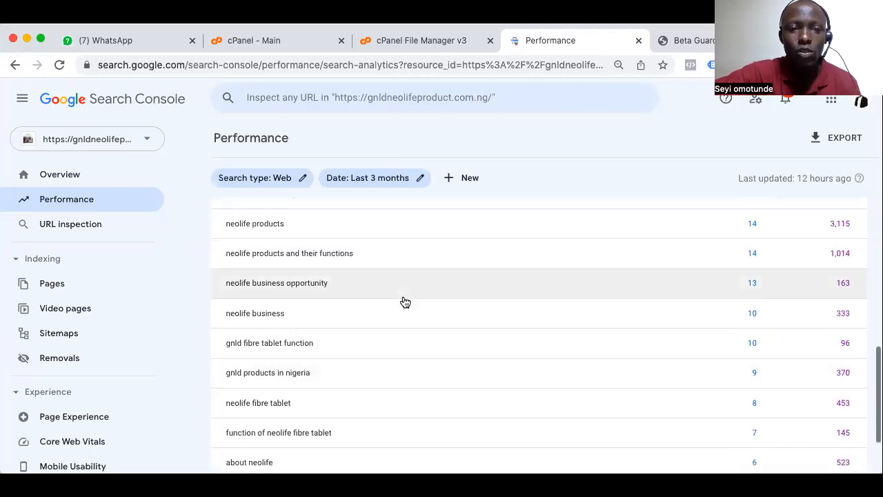
pyautogui.scroll(3, 405, 301)
pyautogui.scroll(6, 405, 301)
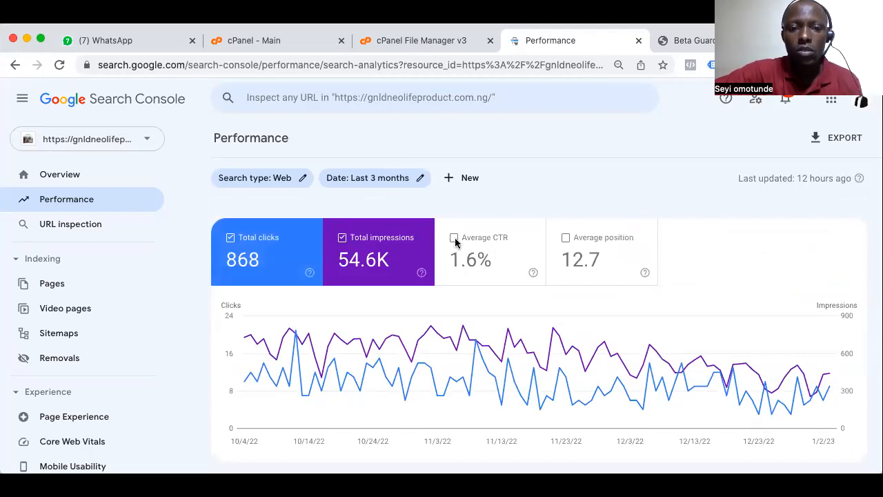
pyautogui.click(144, 142)
pyautogui.scroll(-1, 136, 359)
pyautogui.scroll(-5, 134, 380)
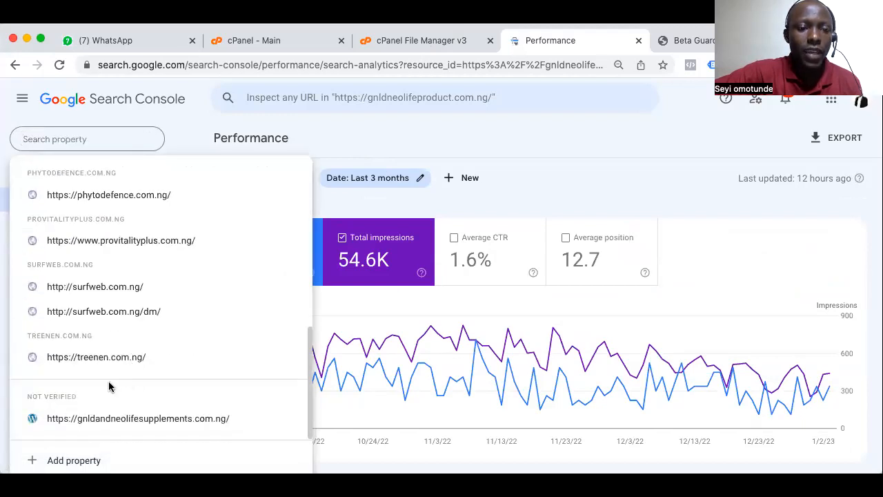
pyautogui.scroll(3, 104, 369)
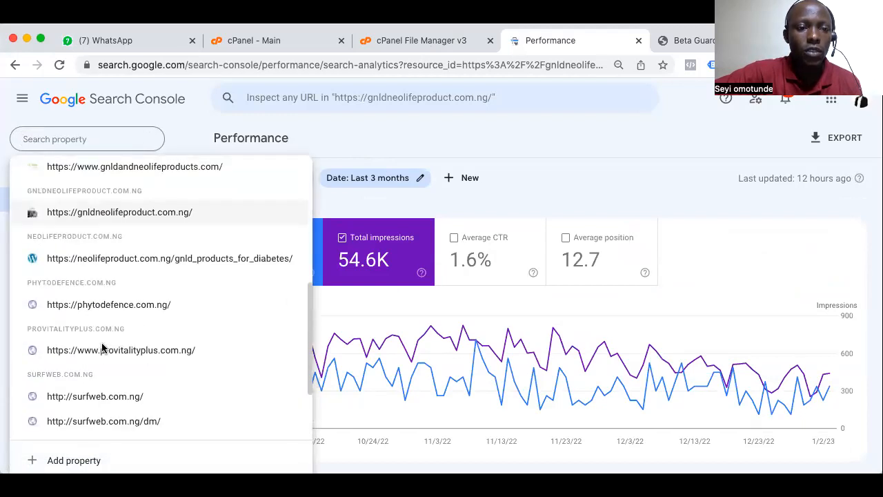
pyautogui.scroll(-2, 102, 347)
pyautogui.scroll(4, 102, 347)
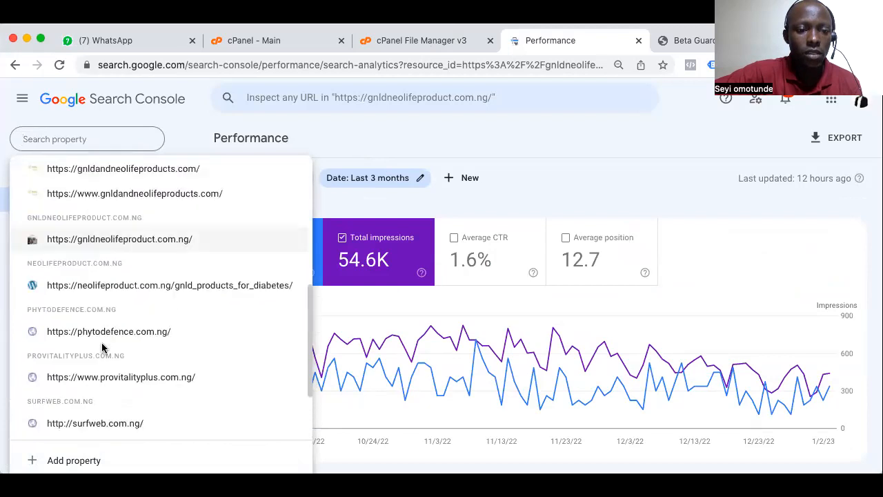
pyautogui.scroll(5, 102, 347)
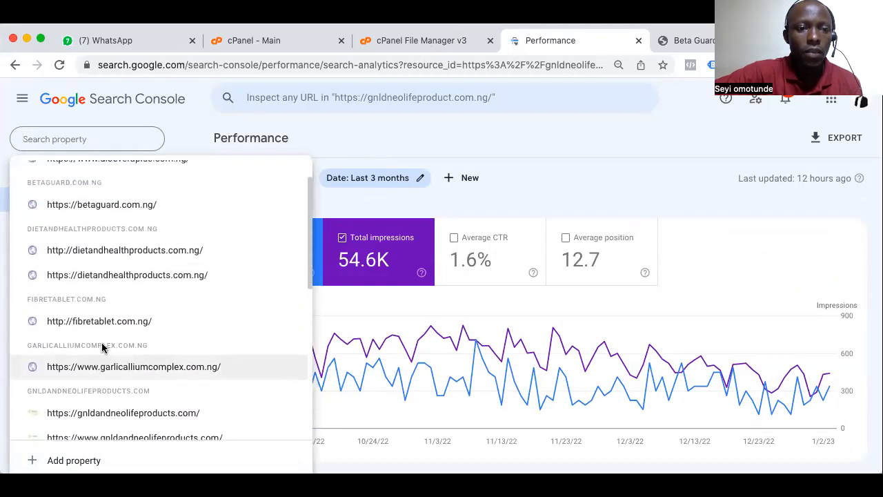
pyautogui.click(104, 231)
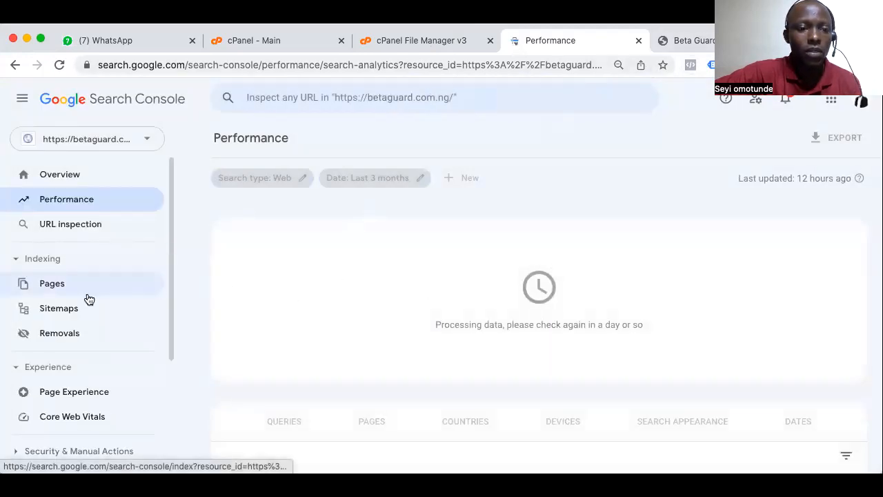
pyautogui.scroll(-1, 84, 297)
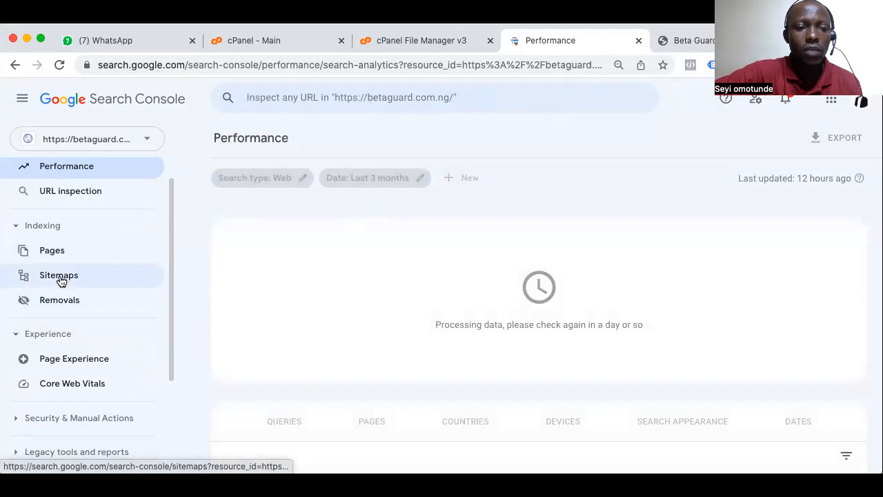
pyautogui.click(60, 278)
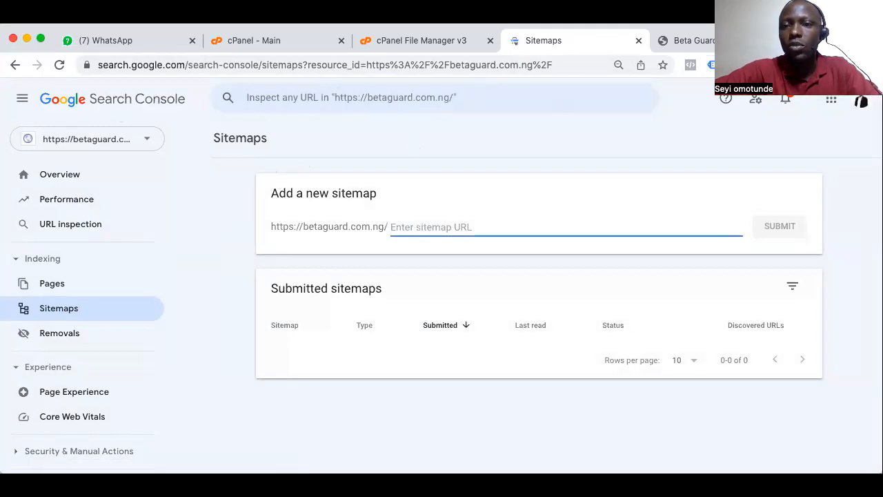
# Open the XML Sitemaps Generator at xml-sitemaps.com in the Beta Guard browser tab
pyautogui.click(684, 40)
pyautogui.hotkey('ctrl', 'c')
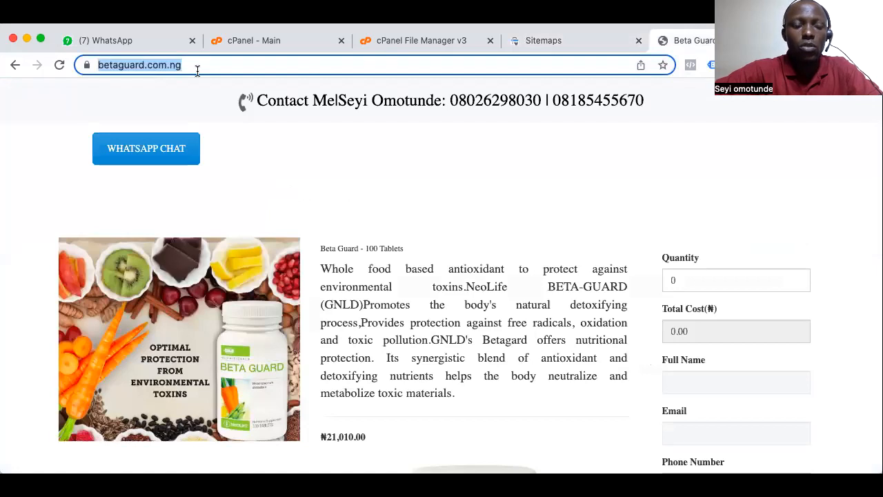
pyautogui.write('sit')
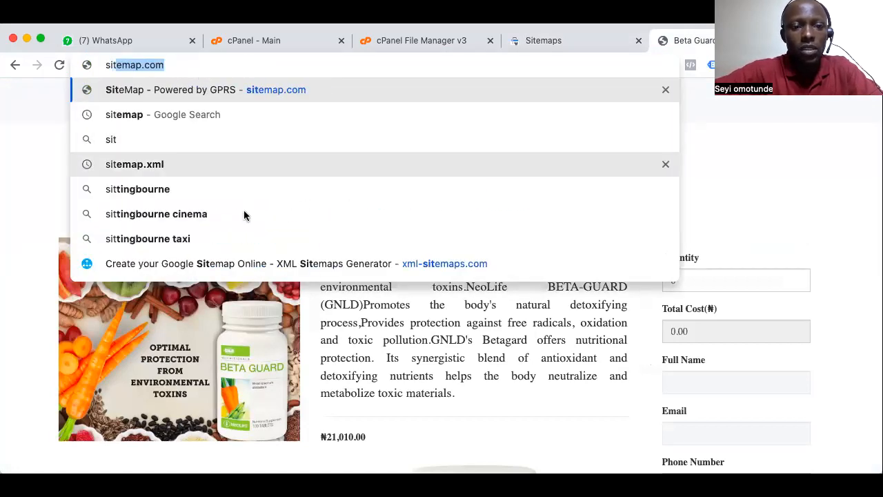
pyautogui.click(226, 264)
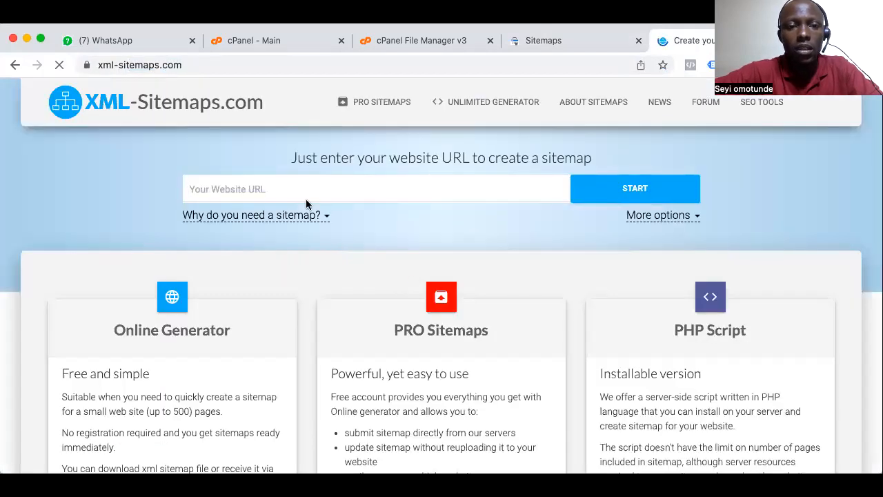
pyautogui.click(281, 193)
pyautogui.write('https://gnldandneolifesupplements.com.ng/')
pyautogui.moveTo(406, 192); pyautogui.dragTo(96, 177)
pyautogui.hotkey('ctrl', 'v')
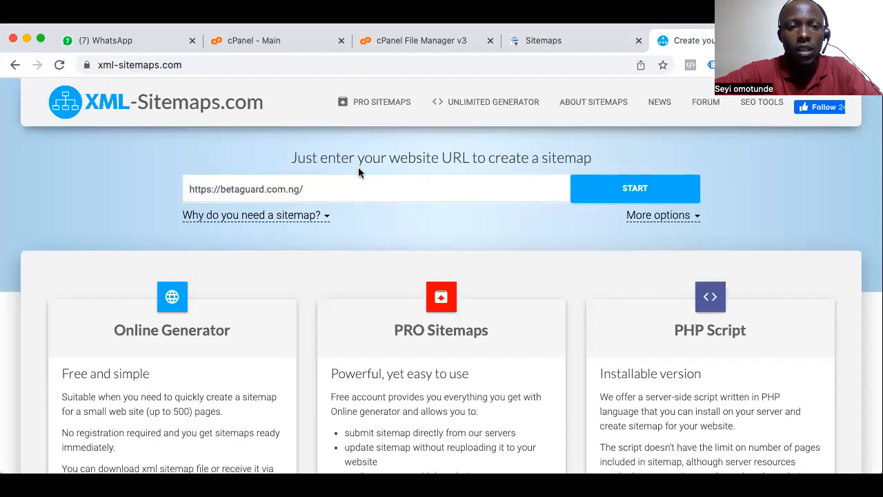
# Start the sitemap generator's crawl of the entered Beta Guard website
pyautogui.click(605, 187)
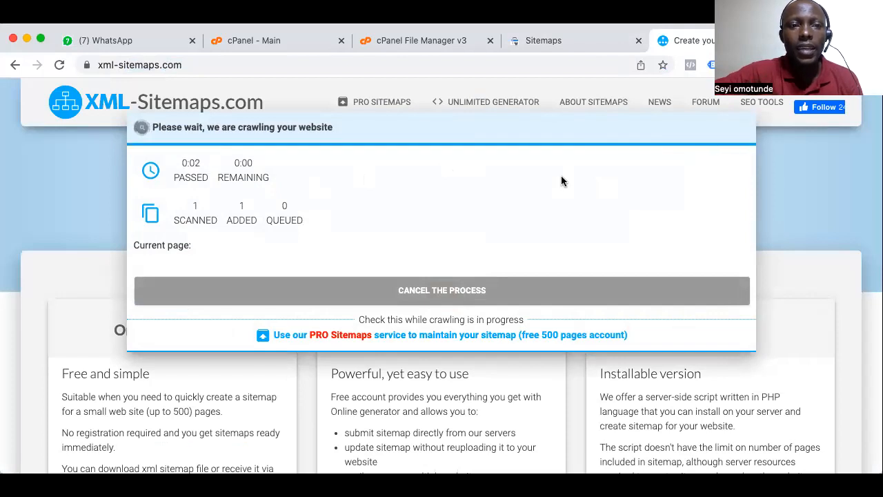
pyautogui.click(160, 64)
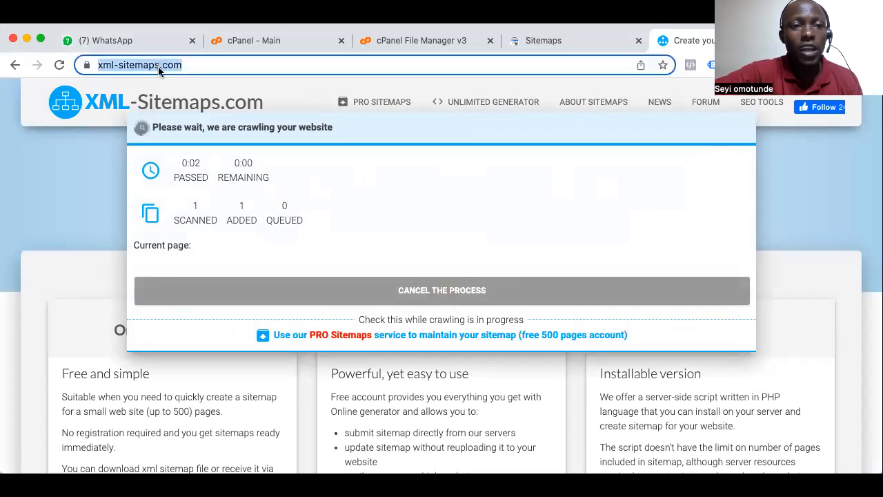
pyautogui.rightClick(162, 65)
pyautogui.click(186, 152)
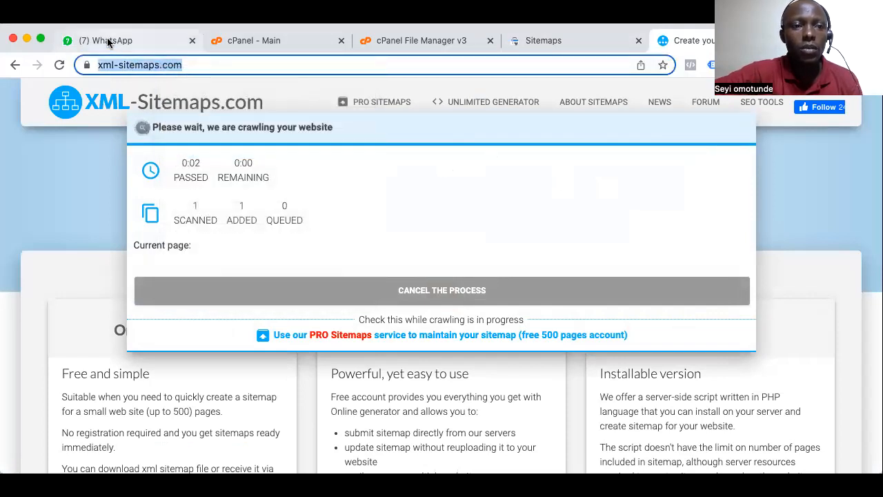
pyautogui.click(109, 41)
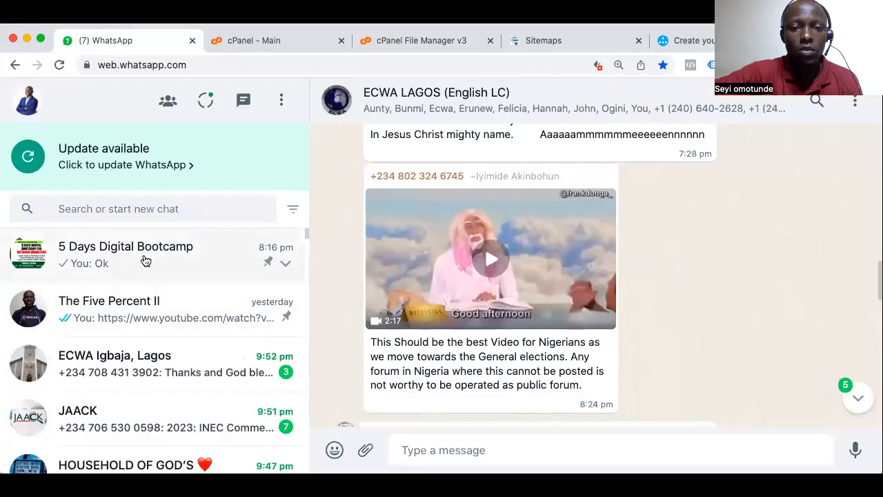
pyautogui.click(145, 259)
pyautogui.press('super+v')
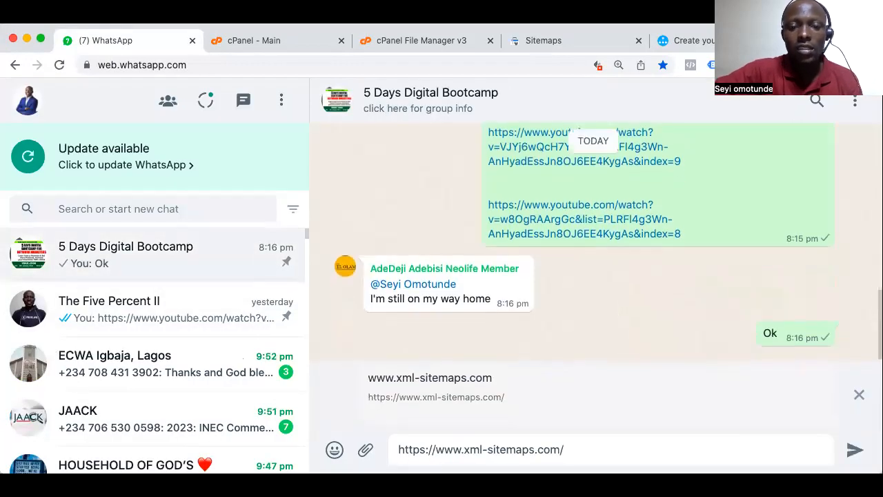
pyautogui.press('Return')
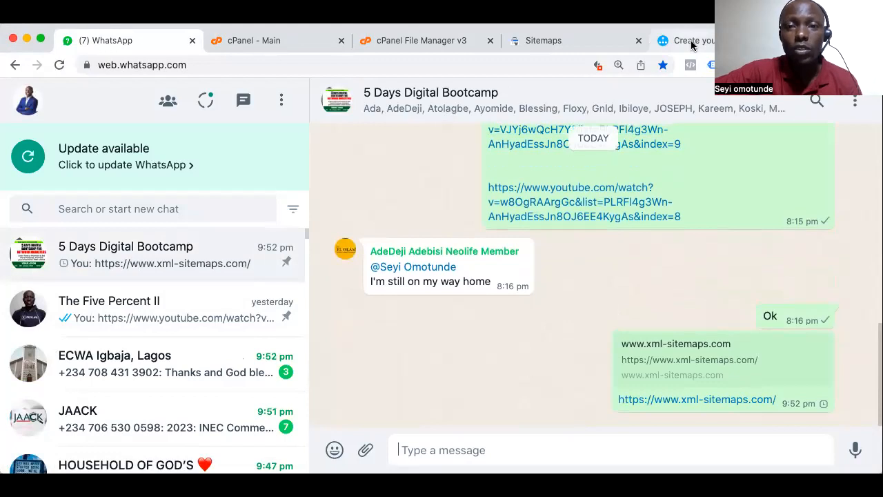
# Return to the XML-Sitemaps.com tab and open the sitemap details for the crawled Beta Guard site
pyautogui.click(585, 43)
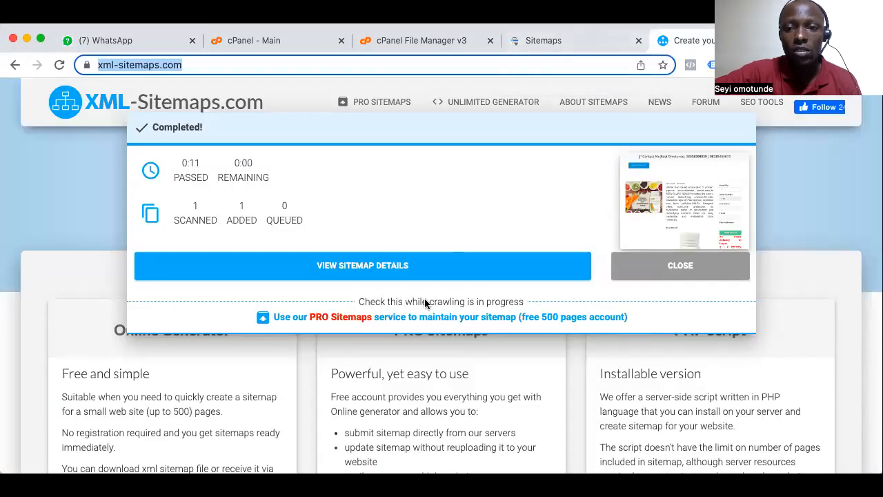
pyautogui.scroll(-1, 426, 304)
pyautogui.scroll(1, 425, 304)
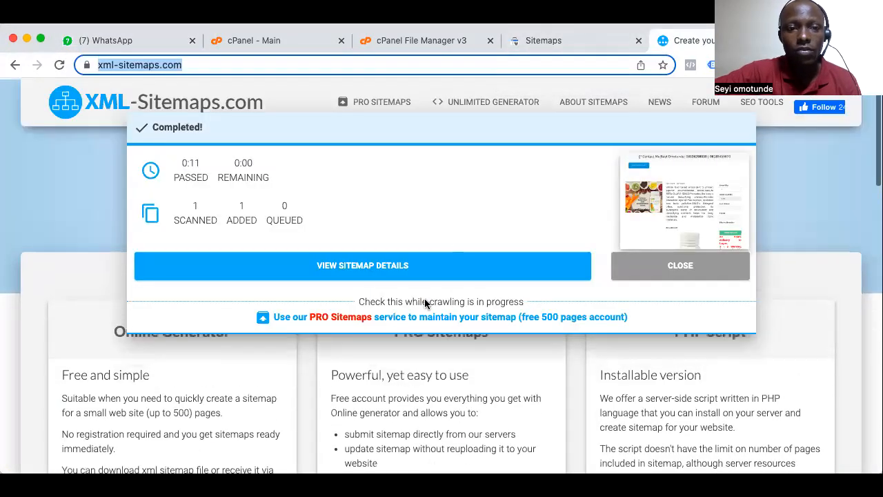
pyautogui.click(371, 268)
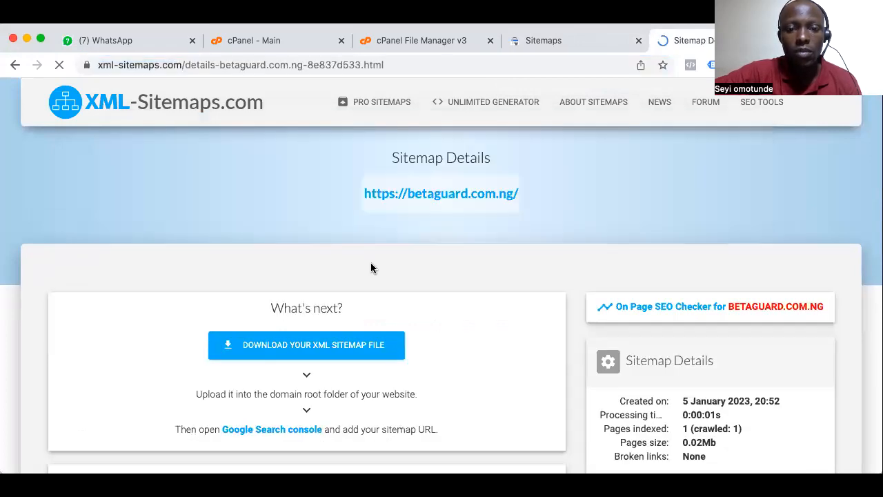
pyautogui.scroll(-3, 489, 359)
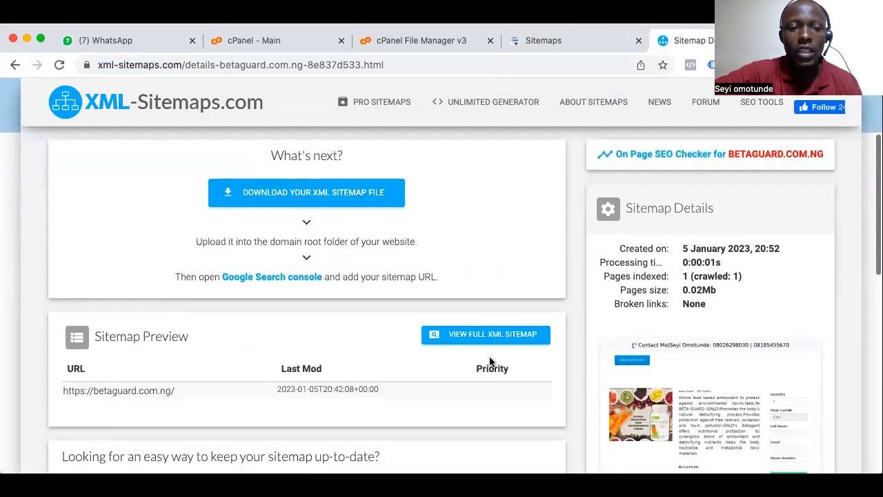
pyautogui.scroll(-5, 490, 356)
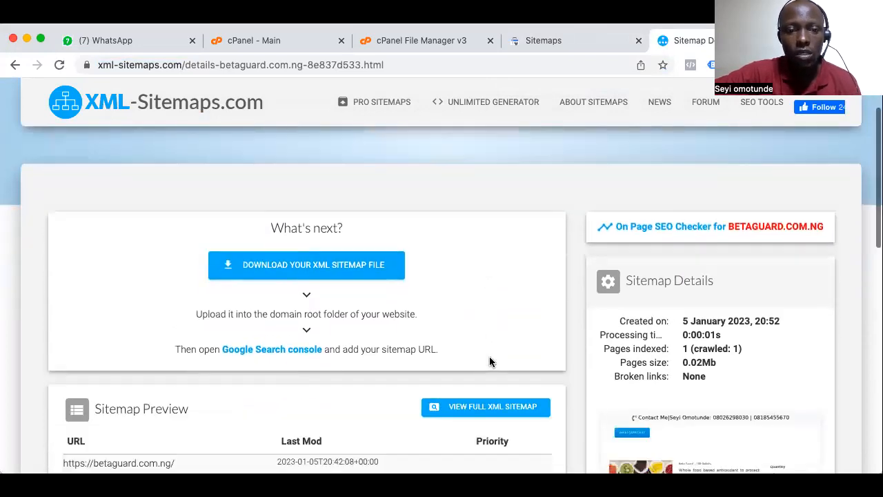
pyautogui.scroll(-3, 492, 363)
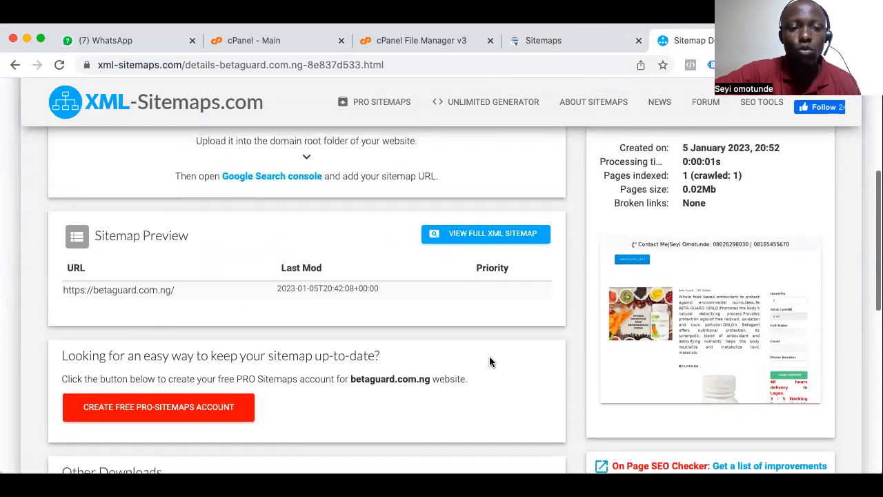
pyautogui.scroll(3, 490, 361)
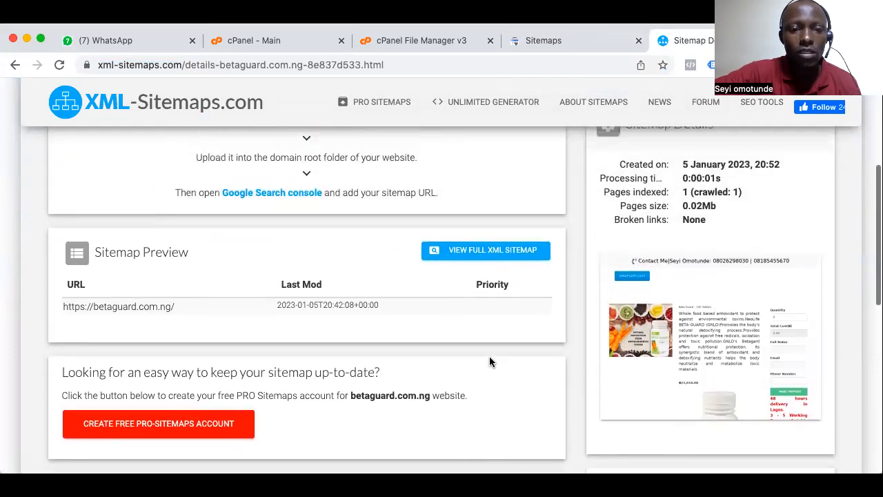
pyautogui.scroll(2, 489, 362)
pyautogui.scroll(-8, 490, 361)
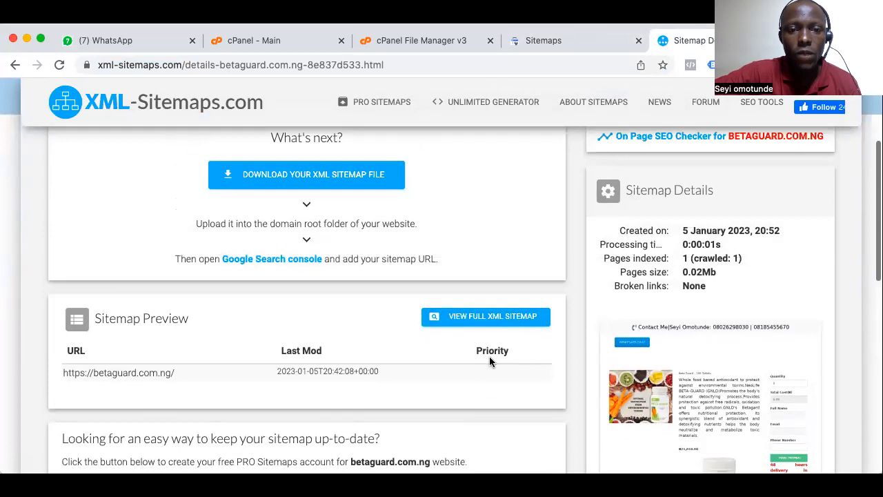
pyautogui.scroll(-6, 489, 362)
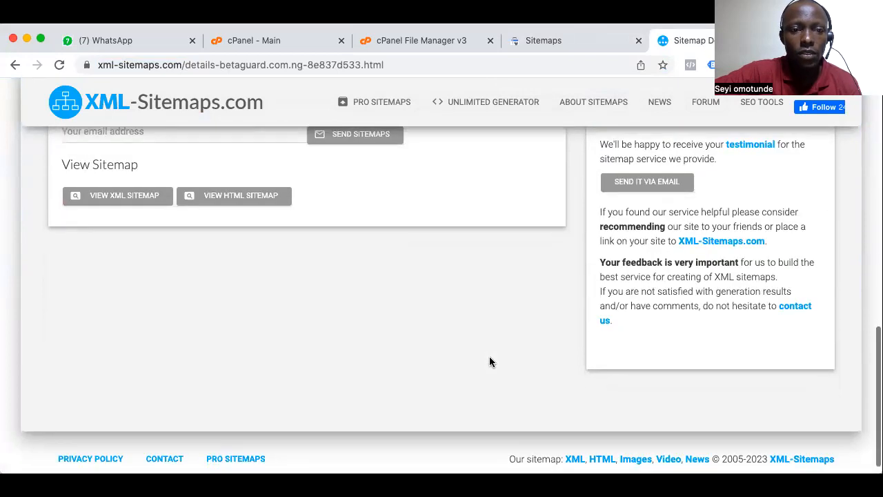
pyautogui.scroll(10, 490, 361)
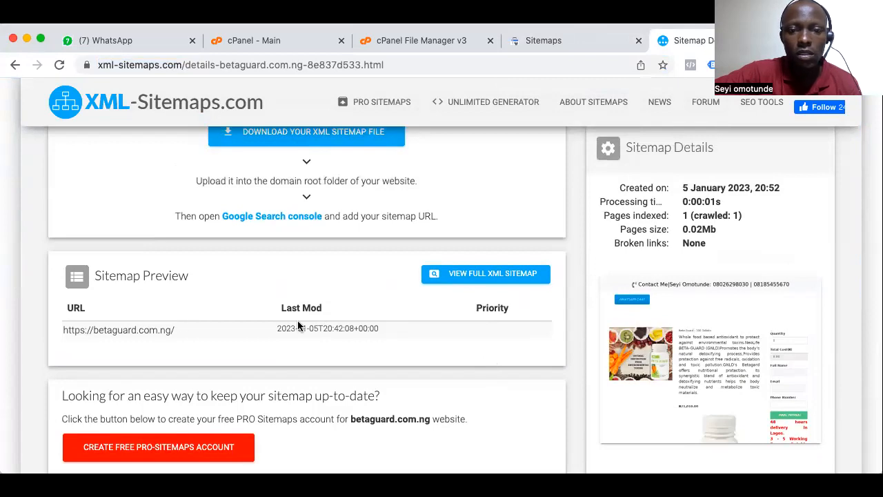
pyautogui.scroll(2, 299, 325)
pyautogui.scroll(1, 295, 257)
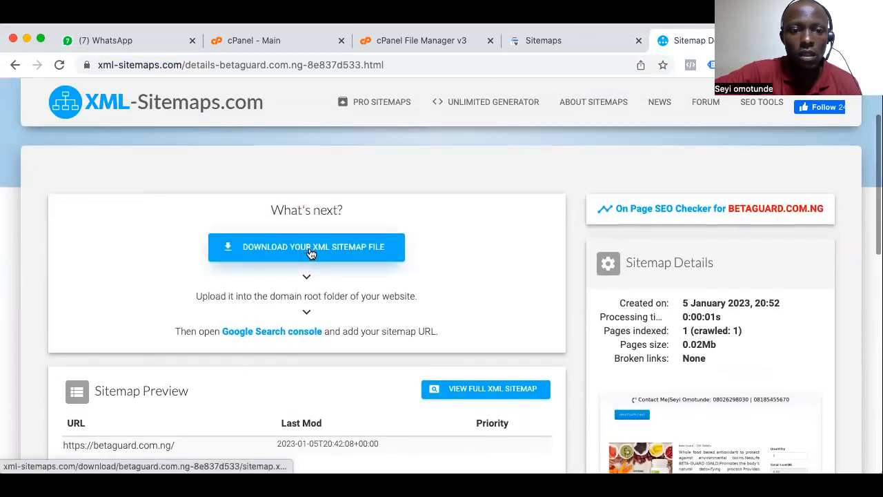
pyautogui.click(313, 251)
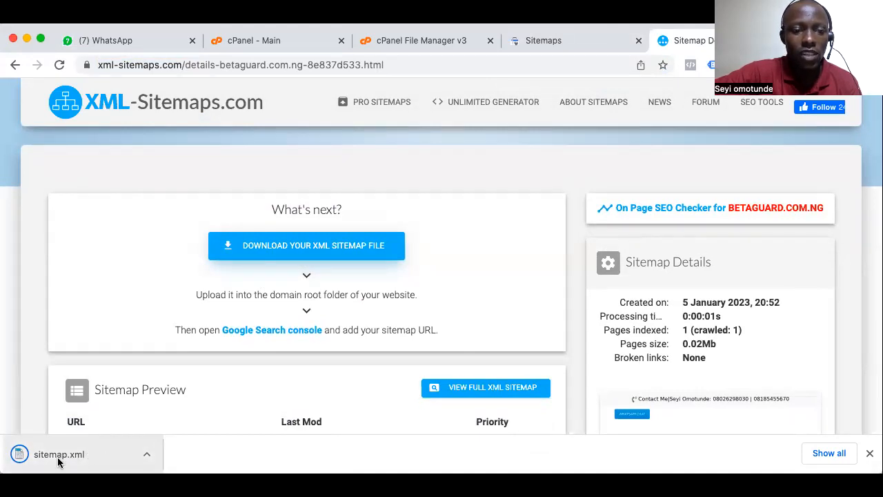
# Switch to the cPanel File Manager and upload the downloaded sitemap.xml into the public_html folder
pyautogui.click(421, 42)
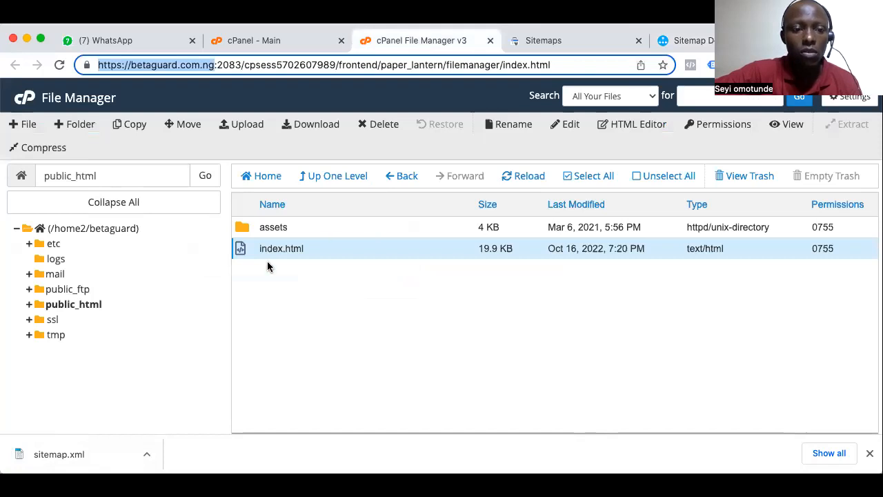
pyautogui.click(246, 124)
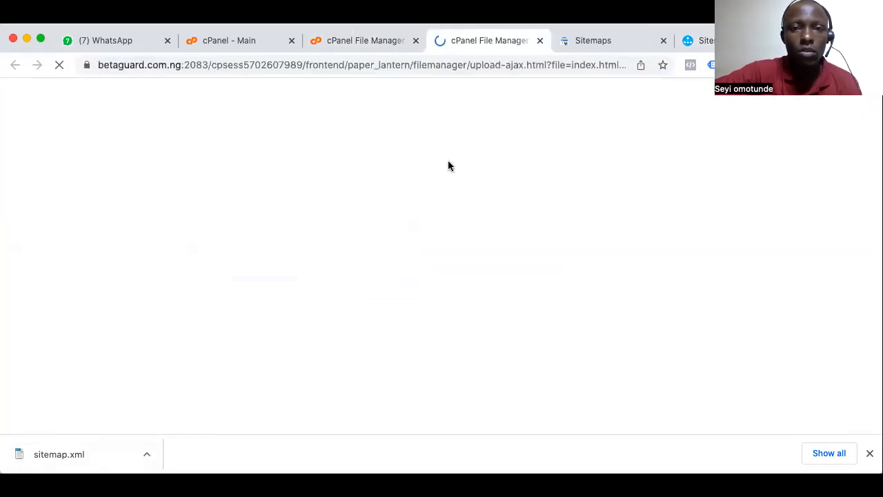
pyautogui.moveTo(63, 455); pyautogui.dragTo(400, 290)
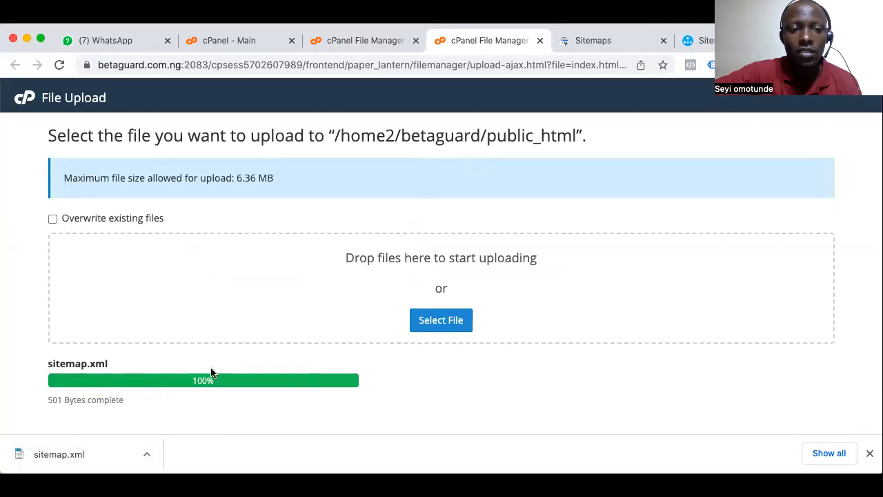
# Copy the uploaded file's name, sitemap.xml, from the File Upload page
pyautogui.moveTo(114, 363); pyautogui.dragTo(44, 364)
pyautogui.rightClick(65, 363)
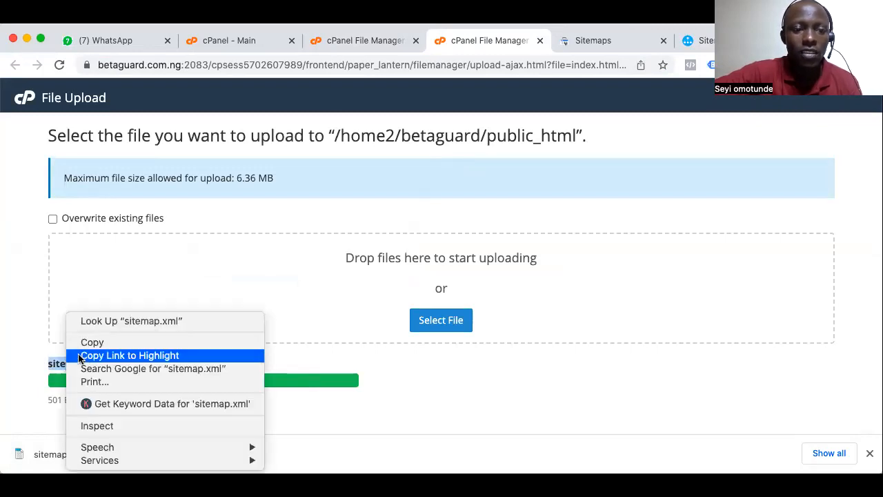
pyautogui.click(94, 342)
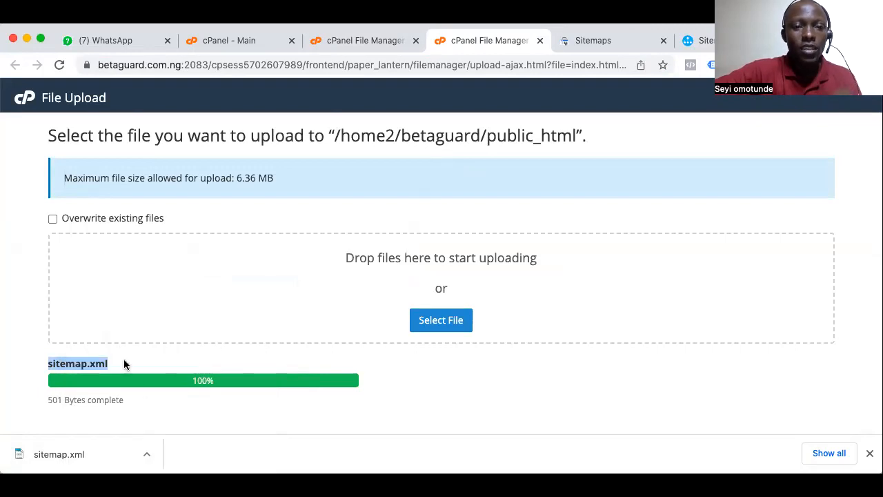
# Close the File Upload page and reload the public_html file listing in File Manager
pyautogui.click(540, 40)
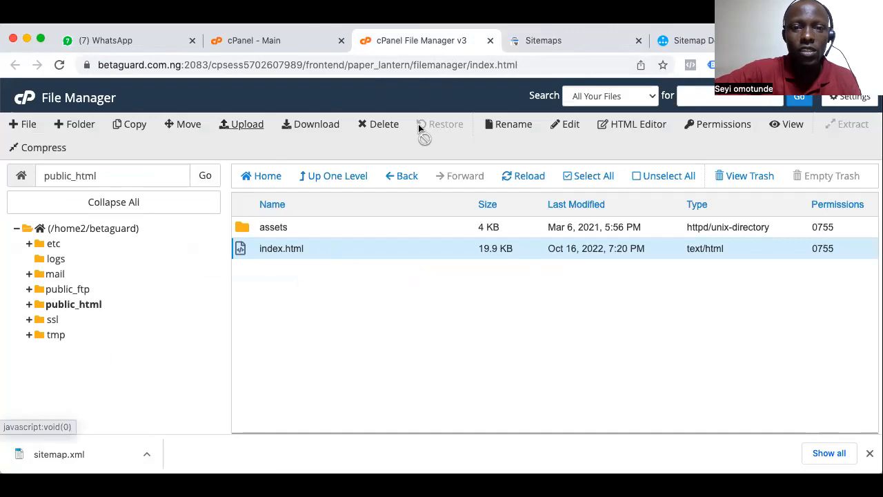
pyautogui.click(520, 177)
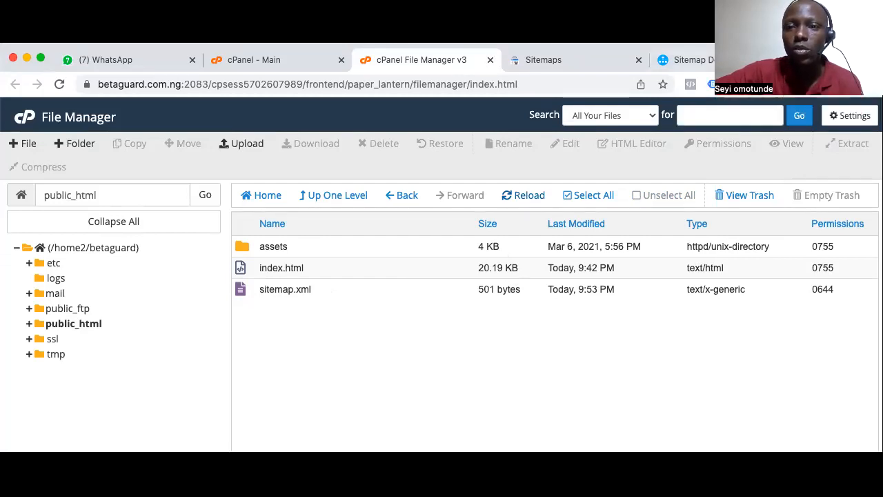
pyautogui.click(585, 44)
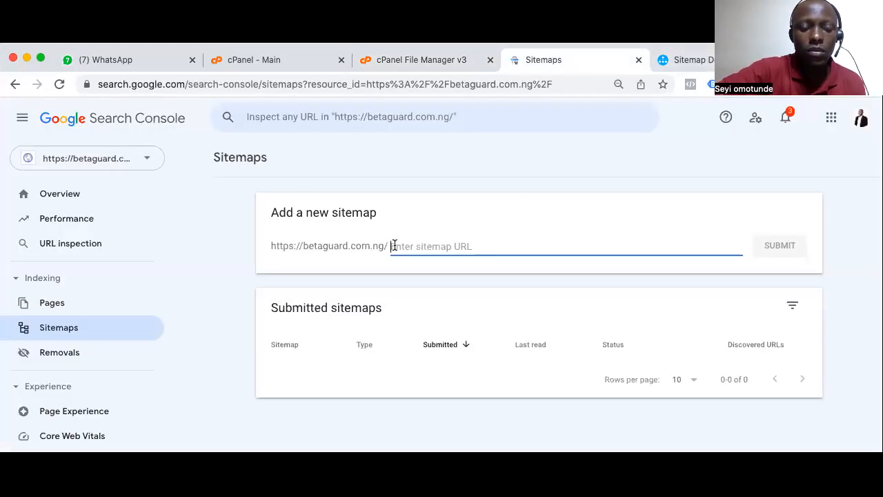
pyautogui.press('super+v')
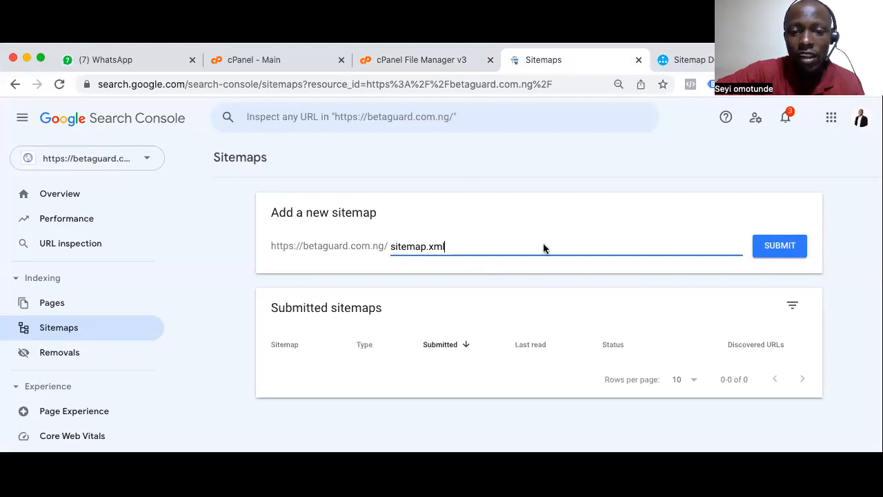
pyautogui.click(781, 249)
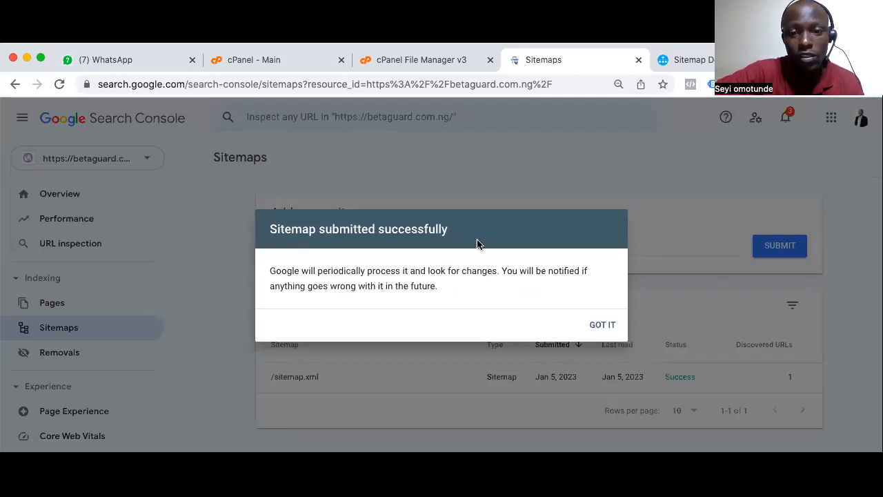
pyautogui.click(598, 327)
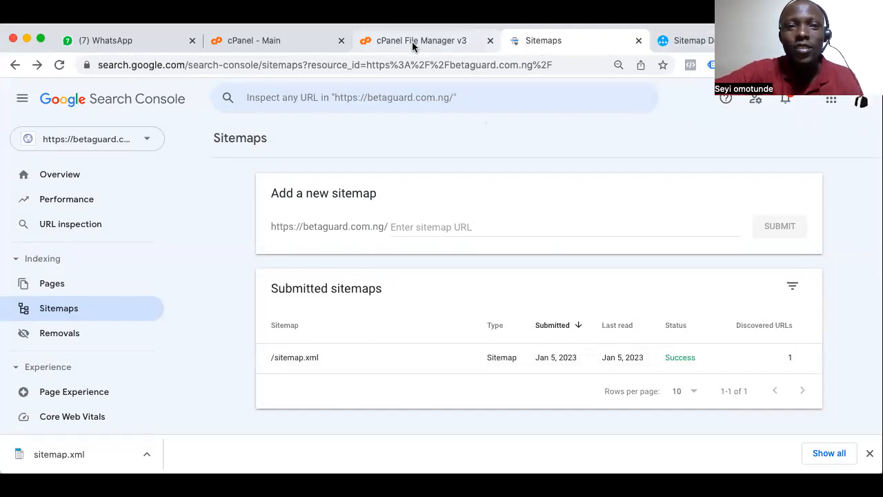
# Close the File Manager tab, and load betaguard.com.ng in the cPanel tab to look over the Beta Guard product page
pyautogui.click(491, 41)
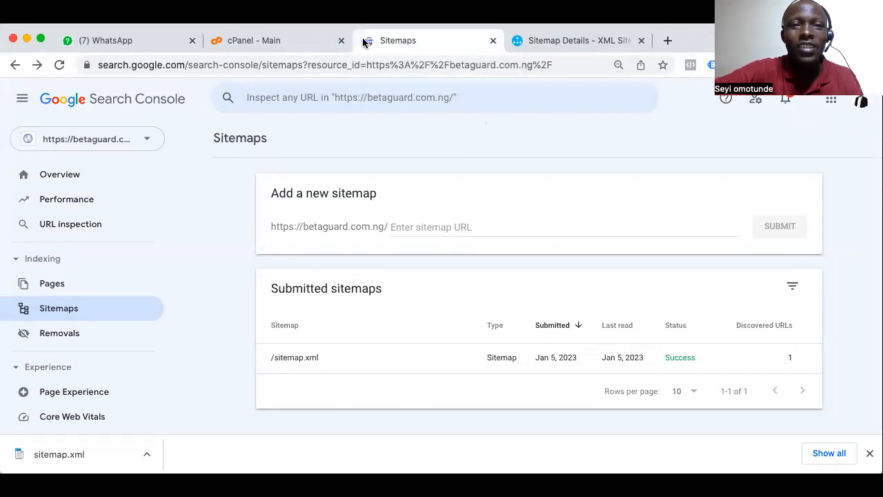
pyautogui.click(290, 65)
pyautogui.click(255, 40)
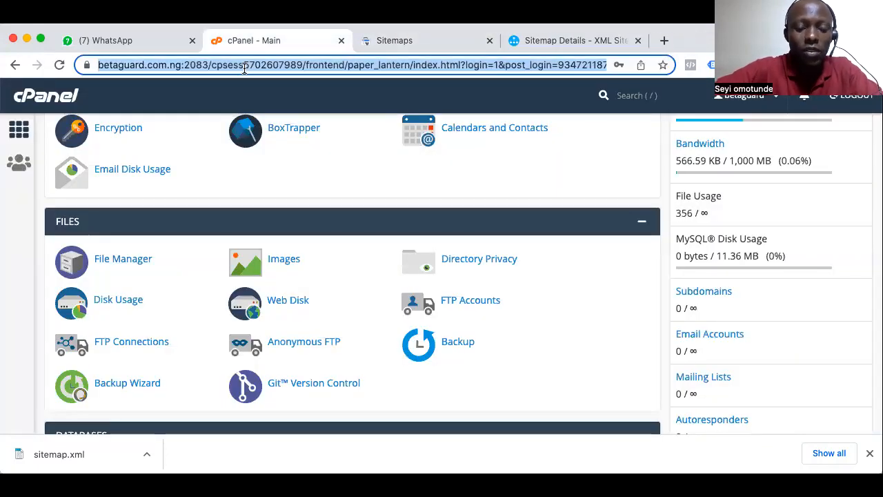
pyautogui.write('bet')
pyautogui.press('Return')
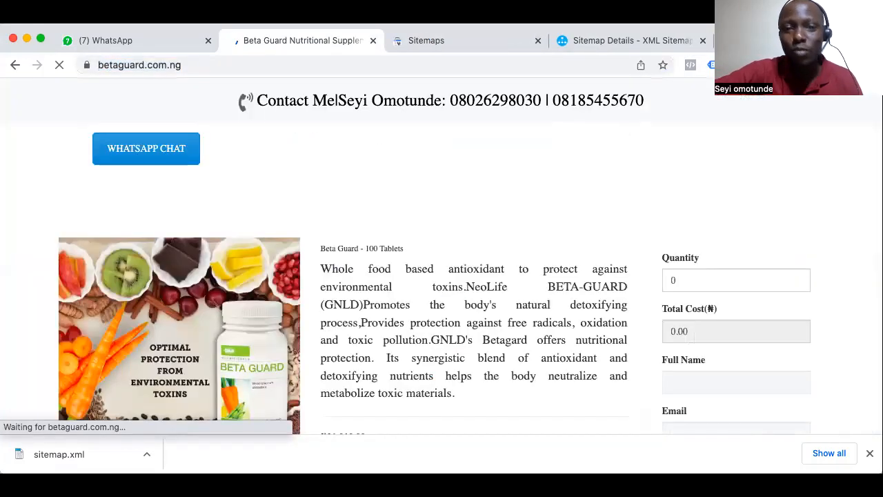
pyautogui.scroll(-6, 514, 262)
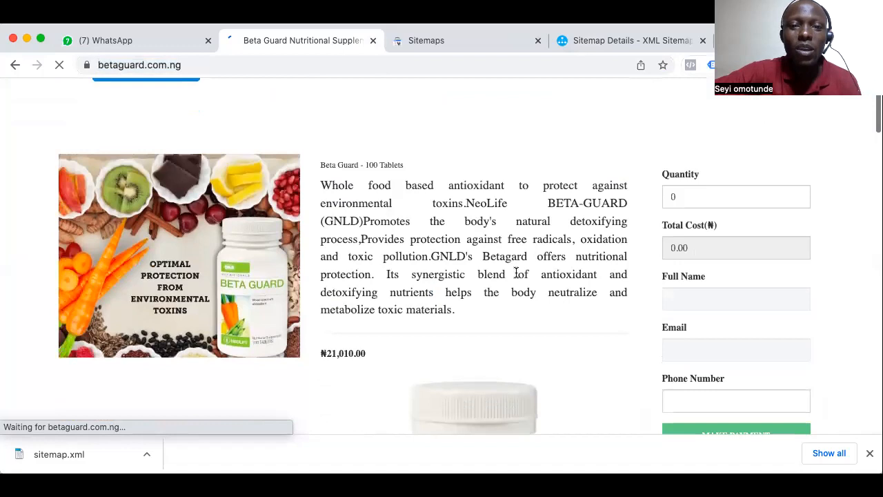
pyautogui.scroll(4, 515, 271)
pyautogui.scroll(3, 516, 276)
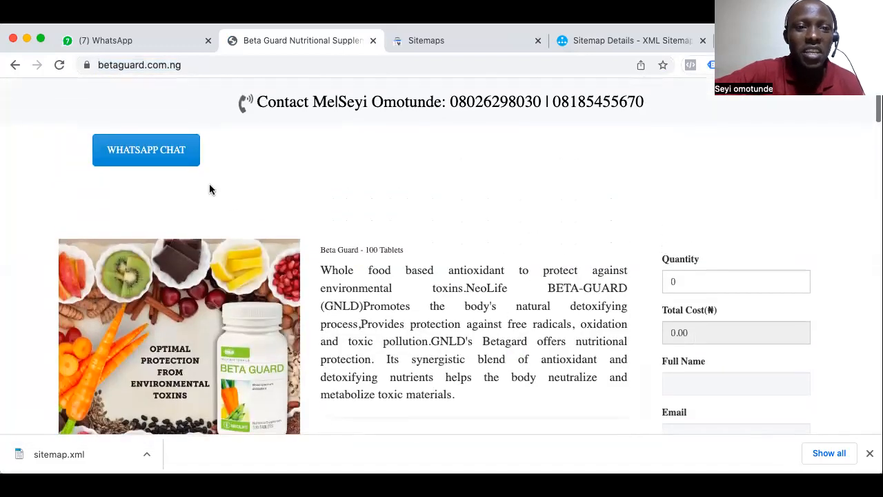
pyautogui.scroll(-7, 599, 304)
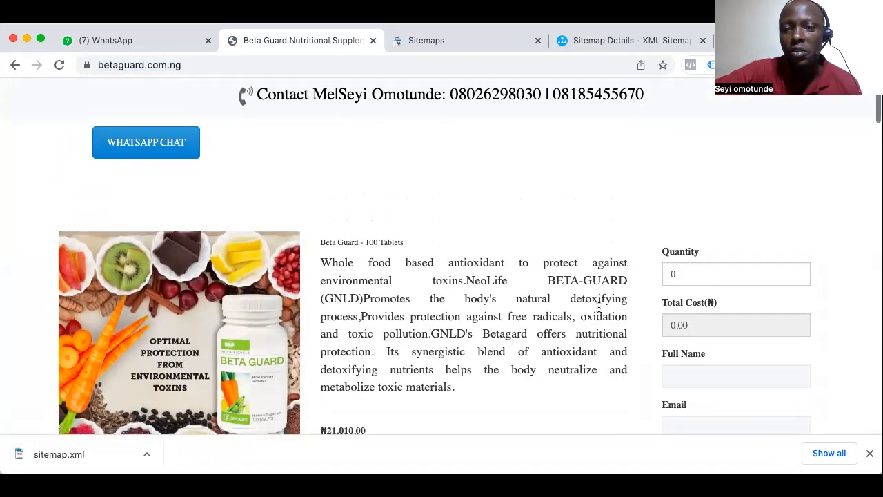
# Examine the Beta Guard page from the product description and order form down to the footer's contact details and product links
pyautogui.scroll(-5, 599, 308)
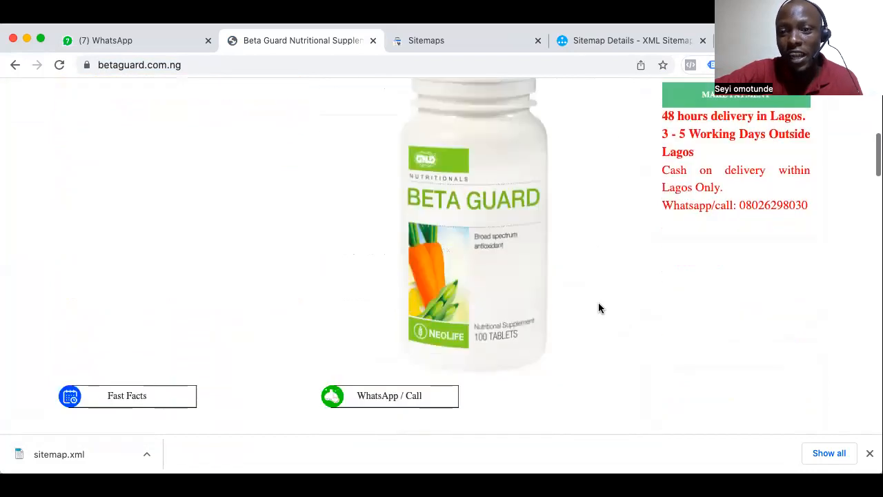
pyautogui.scroll(1, 599, 308)
pyautogui.scroll(6, 599, 309)
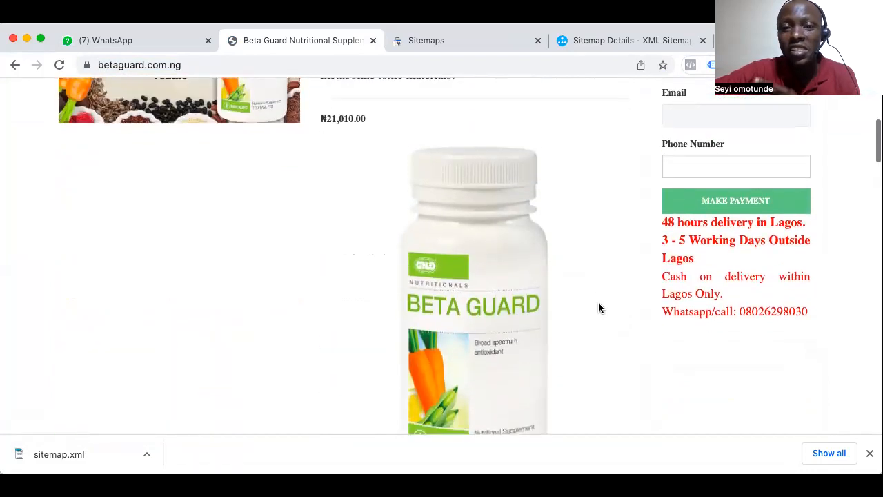
pyautogui.scroll(1, 599, 308)
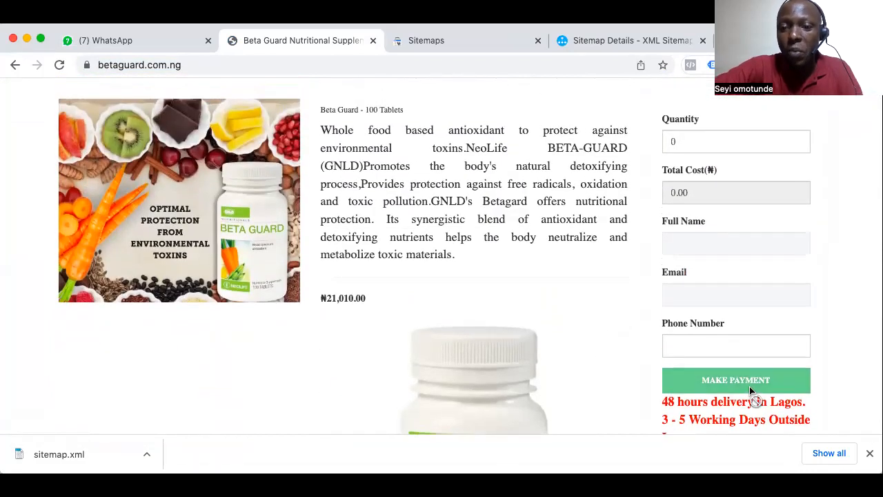
pyautogui.scroll(-1, 613, 407)
pyautogui.scroll(-4, 614, 405)
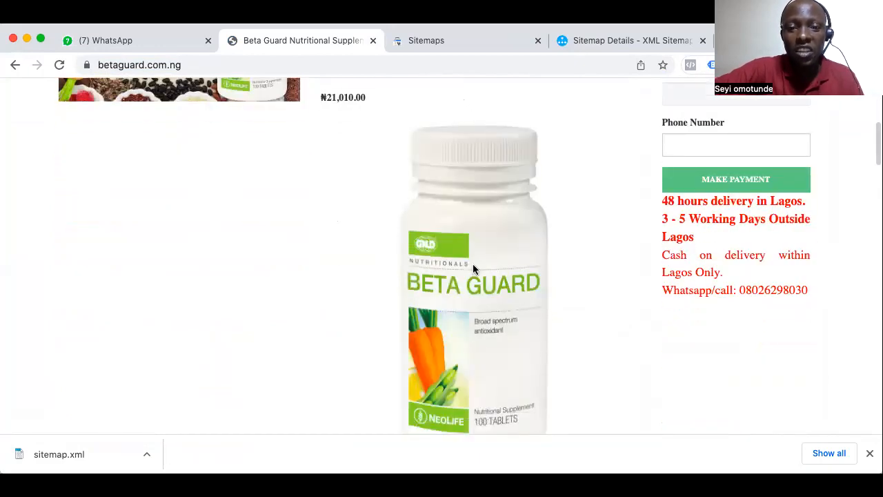
pyautogui.scroll(-7, 473, 264)
pyautogui.scroll(-20, 473, 263)
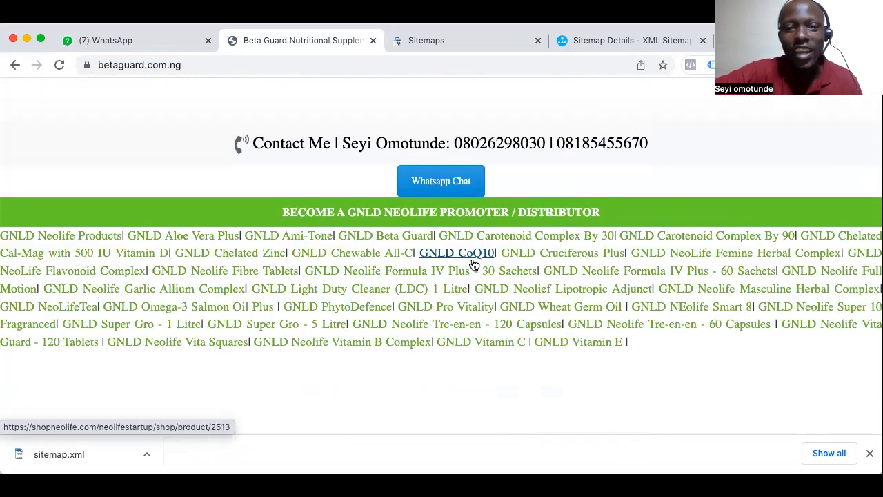
pyautogui.scroll(20, 472, 262)
pyautogui.scroll(1, 472, 263)
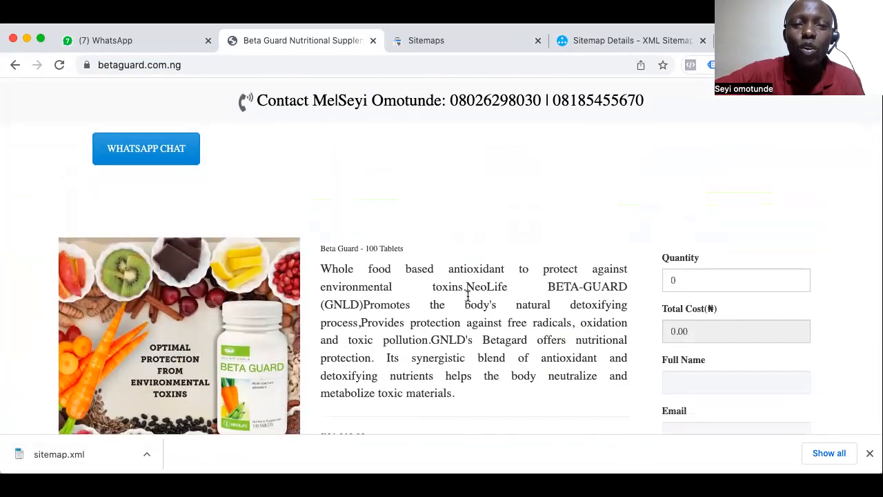
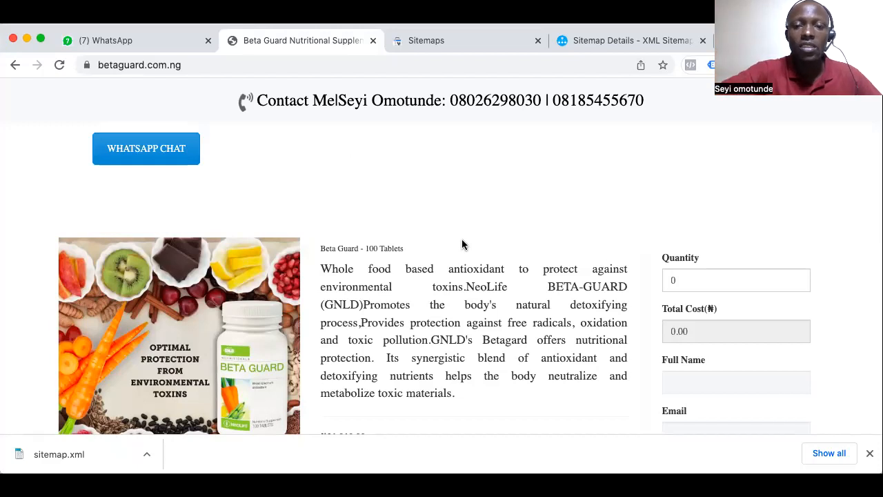
# Close the XML Sitemaps Generator details page and return to the Sitemaps report in Google Search Console
pyautogui.click(601, 46)
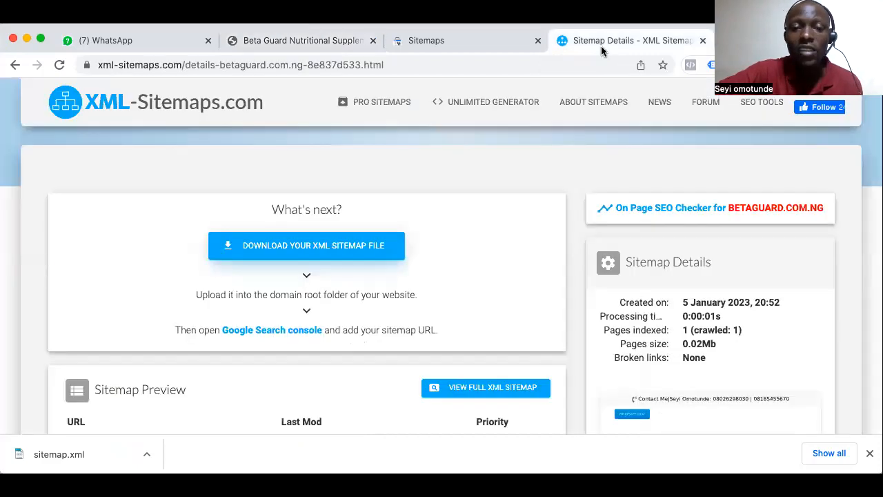
pyautogui.click(701, 41)
pyautogui.scroll(-1, 249, 276)
pyautogui.scroll(1, 249, 276)
pyautogui.click(73, 137)
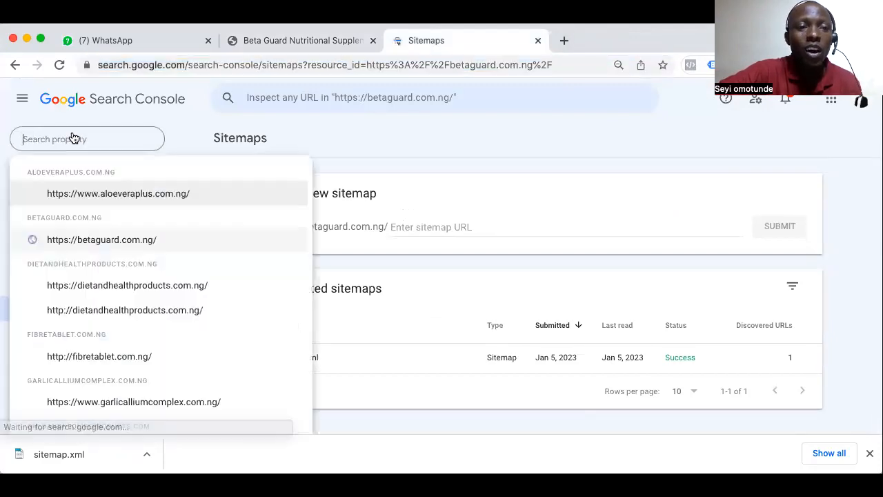
pyautogui.scroll(-1, 97, 355)
pyautogui.scroll(-3, 98, 356)
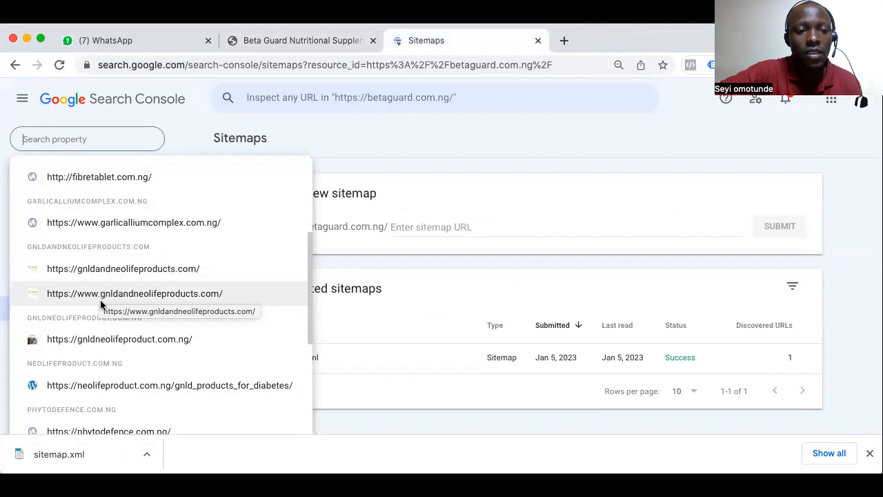
pyautogui.click(103, 340)
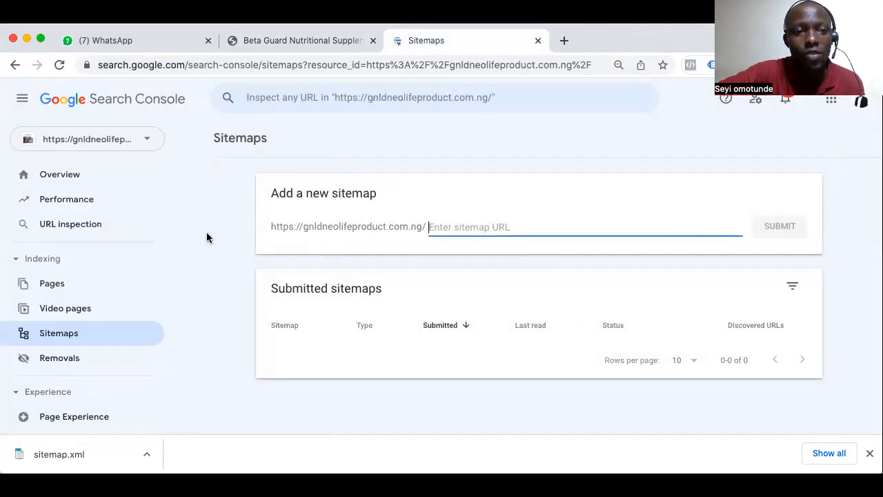
pyautogui.click(66, 177)
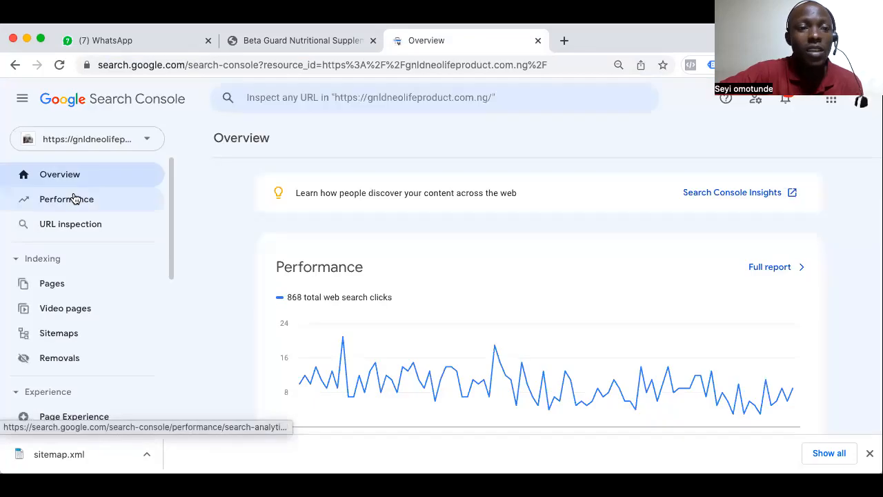
pyautogui.click(67, 199)
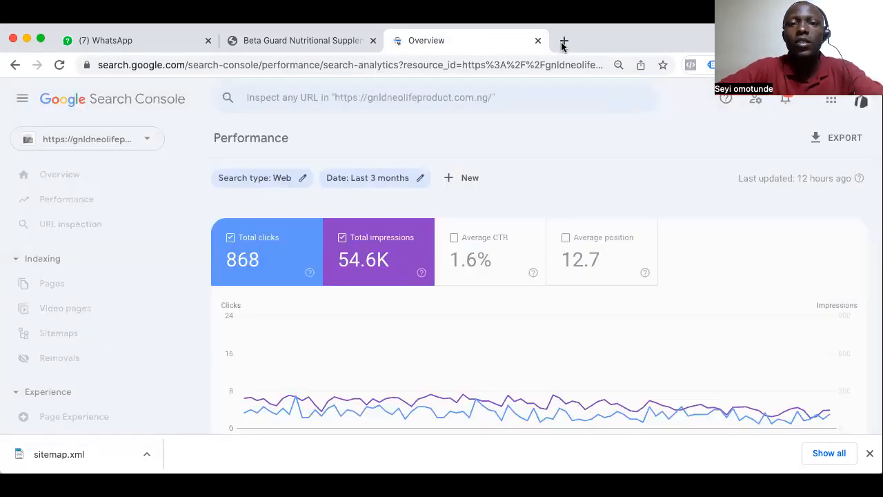
# Load gnldandneolifeproducts.com in a new browser tab
pyautogui.click(563, 40)
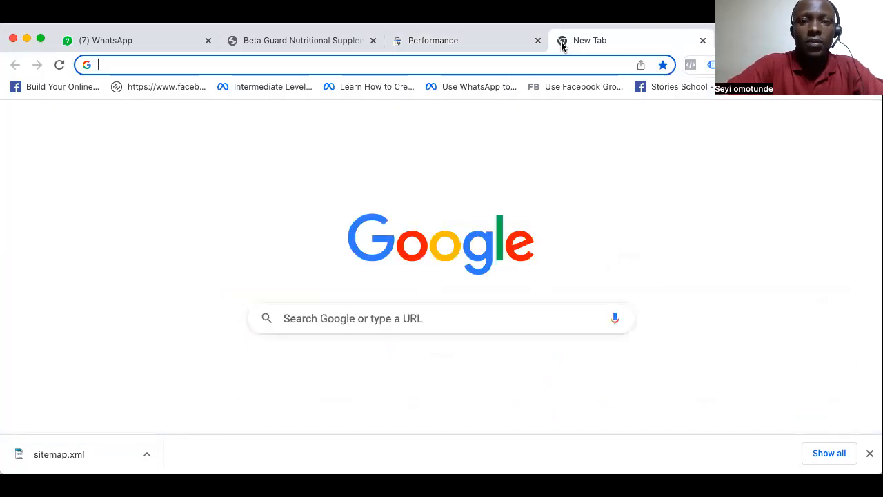
pyautogui.write('gn')
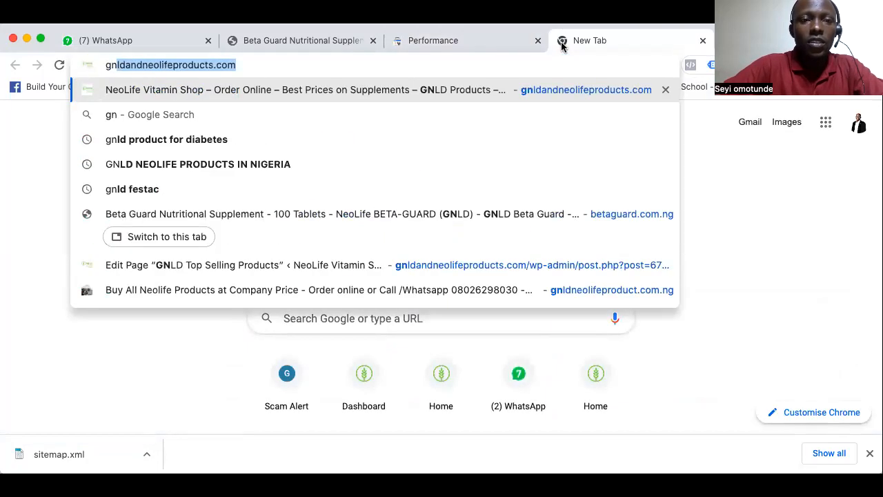
pyautogui.press('Return')
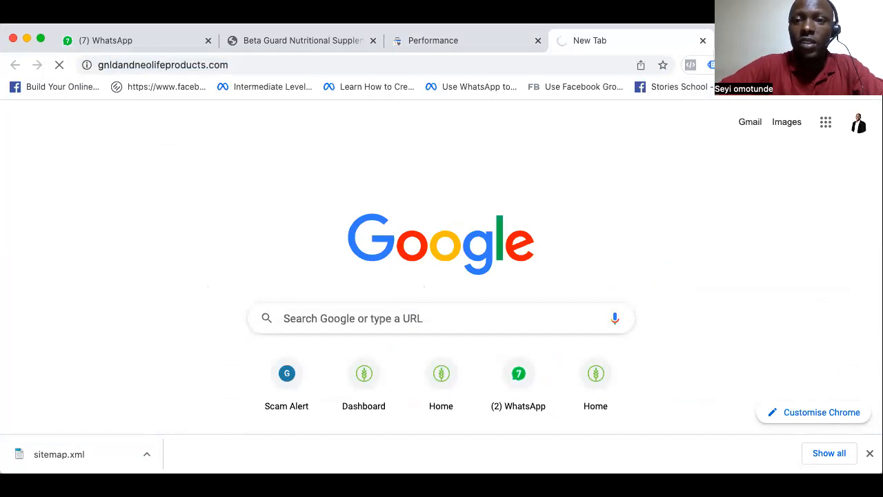
# Load gnldneolifeproduct.com.ng in another new browser tab
pyautogui.press('super+t')
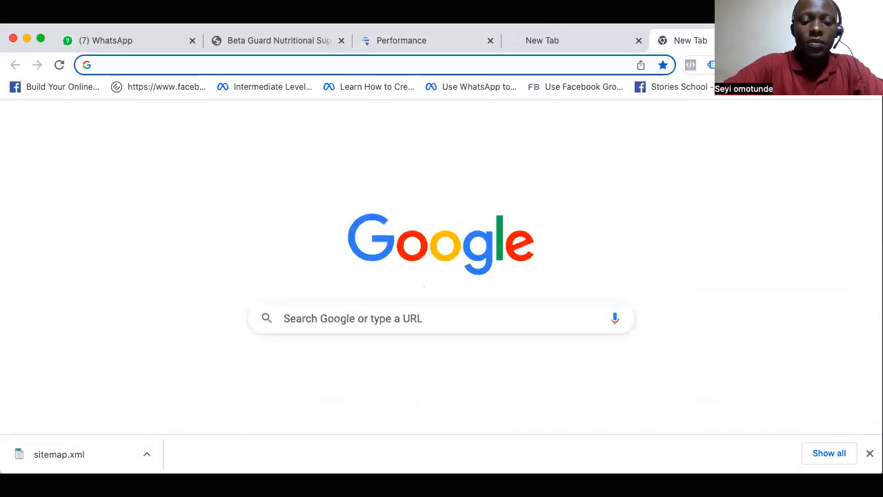
pyautogui.write('gn')
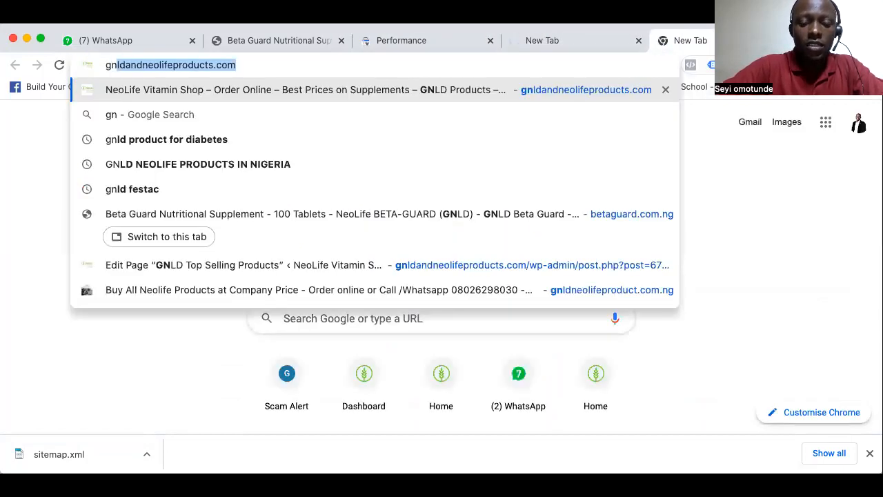
pyautogui.write('ld')
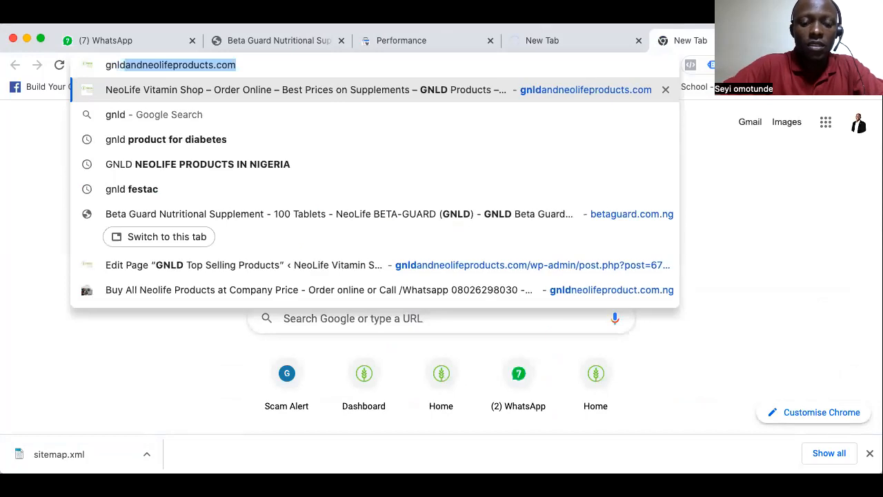
pyautogui.write('neolife')
pyautogui.press('Return')
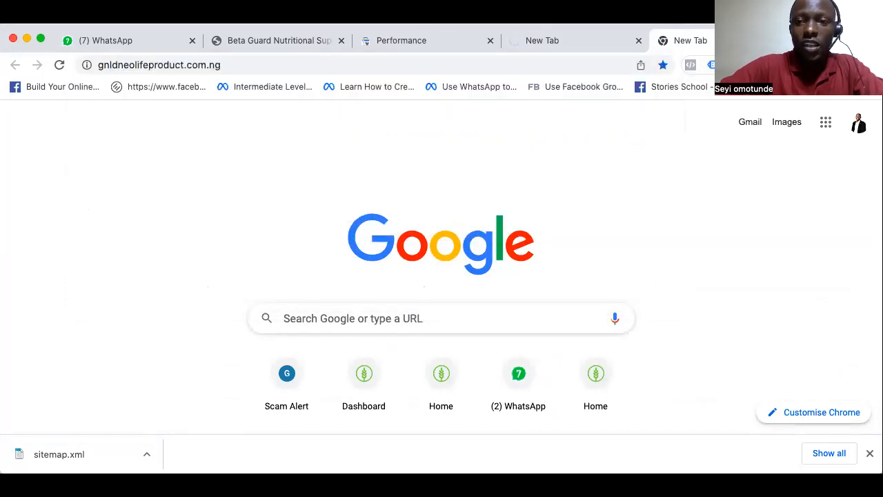
# Load dietandhealthproducts.com.ng/home in a further new browser tab
pyautogui.press('super+t')
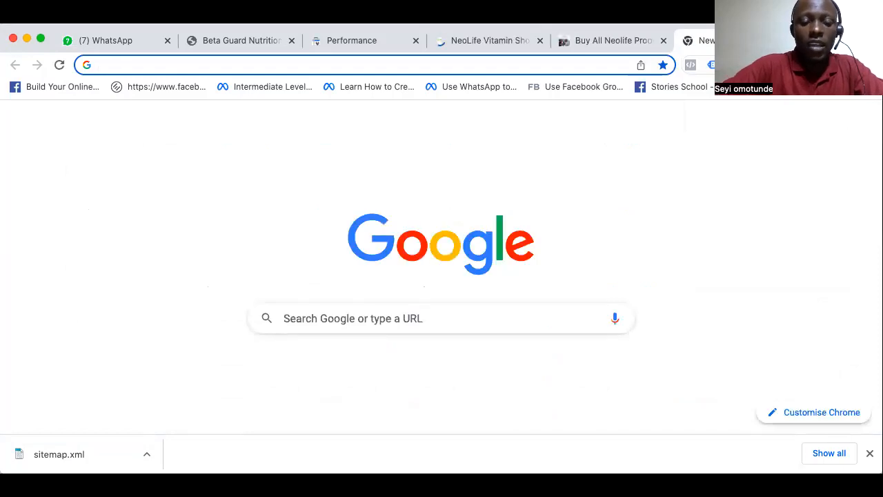
pyautogui.write('diet')
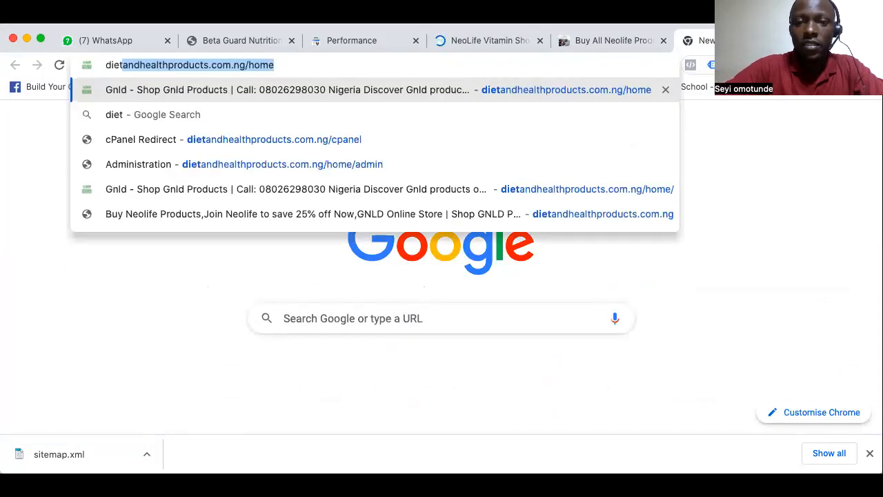
pyautogui.press('Return')
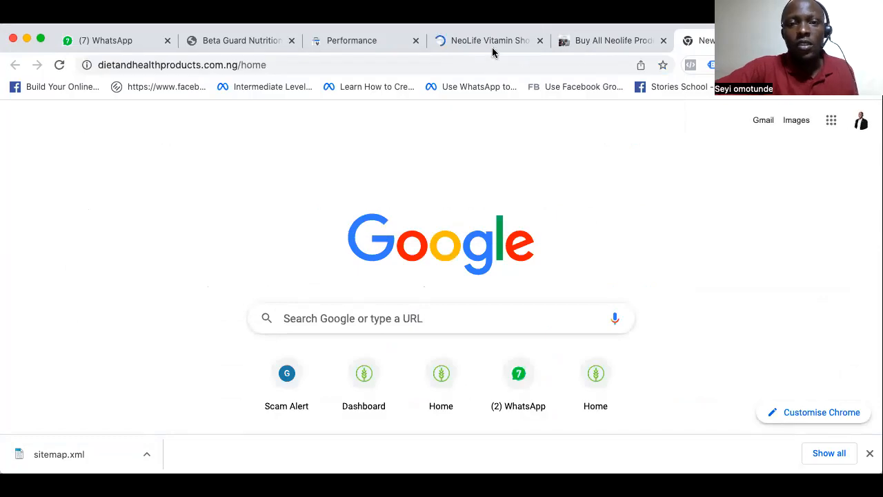
# Dismiss the downloads bar and look over the gnldandneolifeproducts.com homepage, from its banner and country list down to the footer
pyautogui.click(482, 41)
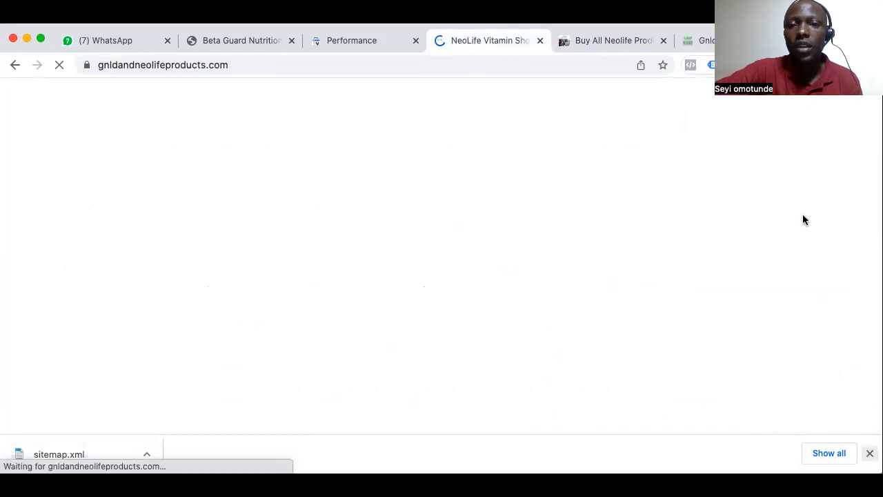
pyautogui.click(870, 453)
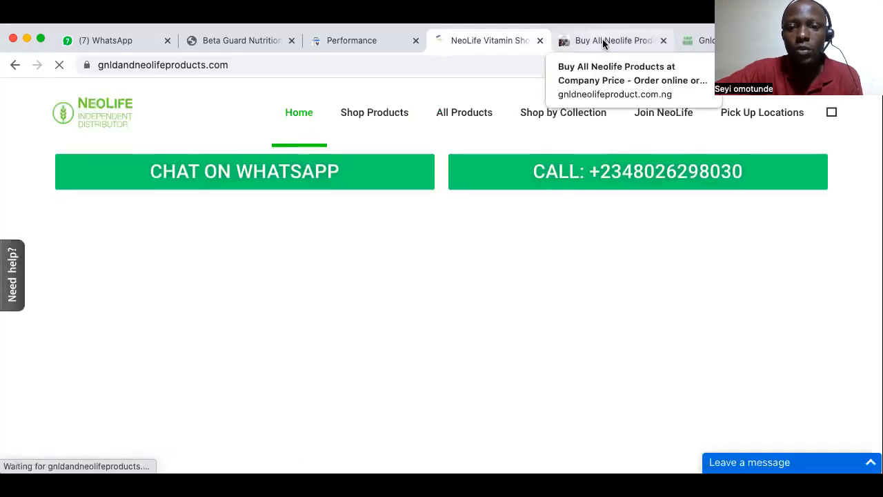
pyautogui.scroll(-5, 537, 309)
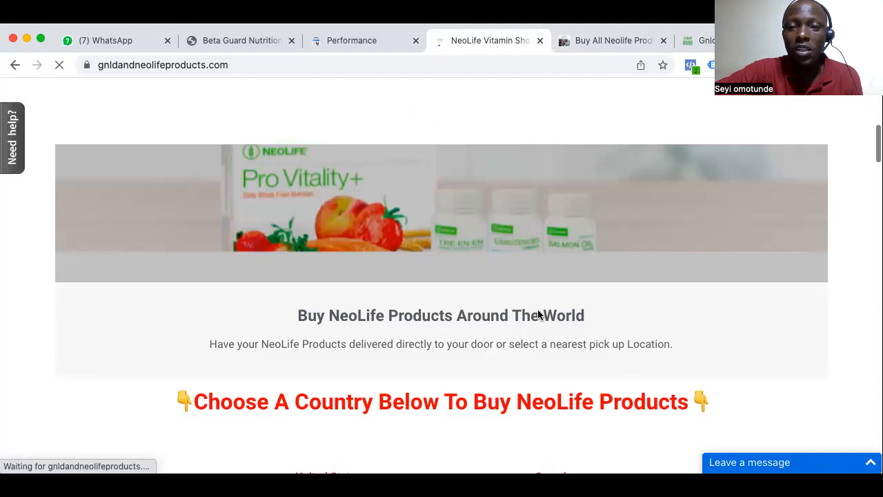
pyautogui.scroll(-15, 539, 315)
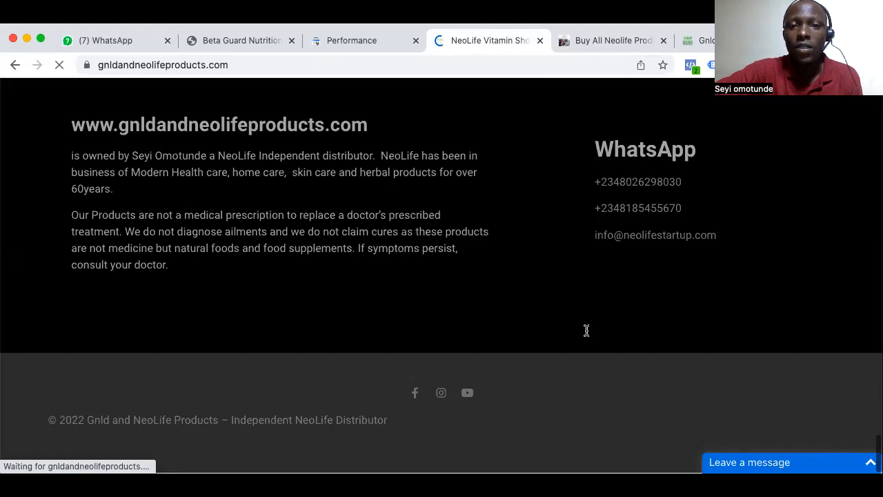
pyautogui.scroll(10, 547, 252)
pyautogui.scroll(3, 548, 253)
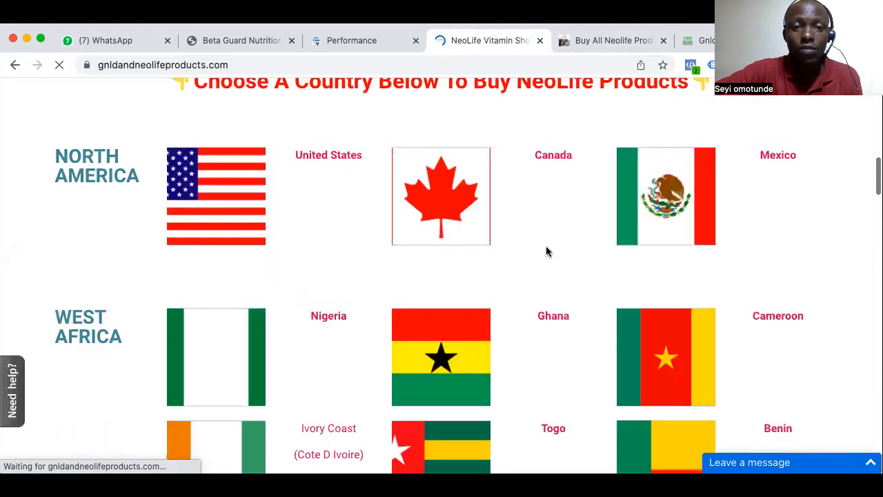
pyautogui.scroll(2, 546, 246)
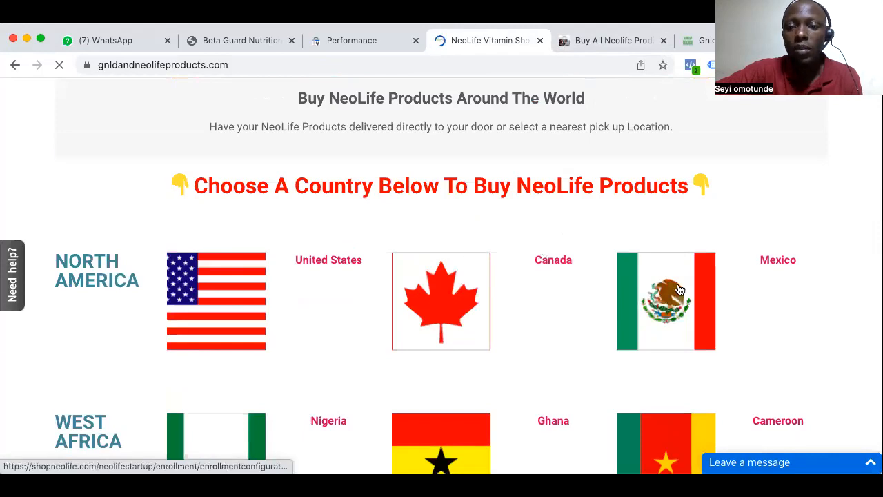
# Look over the gnldneolifeproduct.com.ng homepage from the header down to the NeoLife PhytoDefence section
pyautogui.click(595, 50)
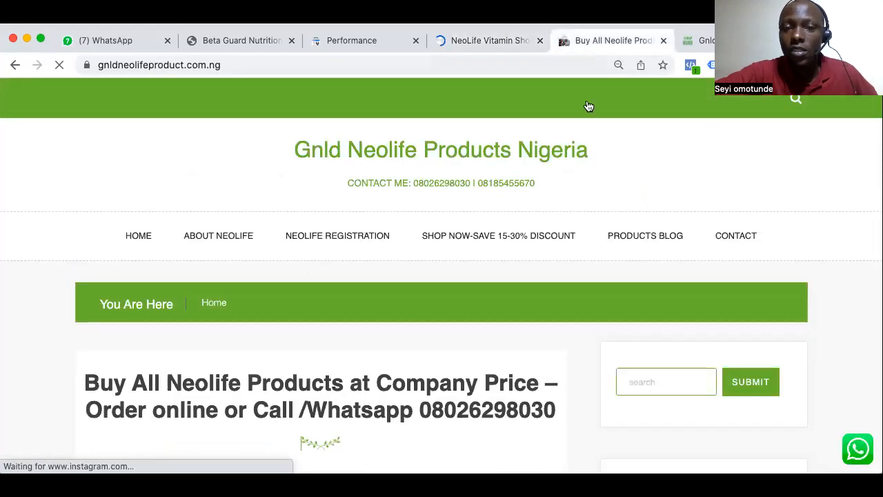
pyautogui.scroll(-5, 551, 317)
pyautogui.scroll(-1, 550, 320)
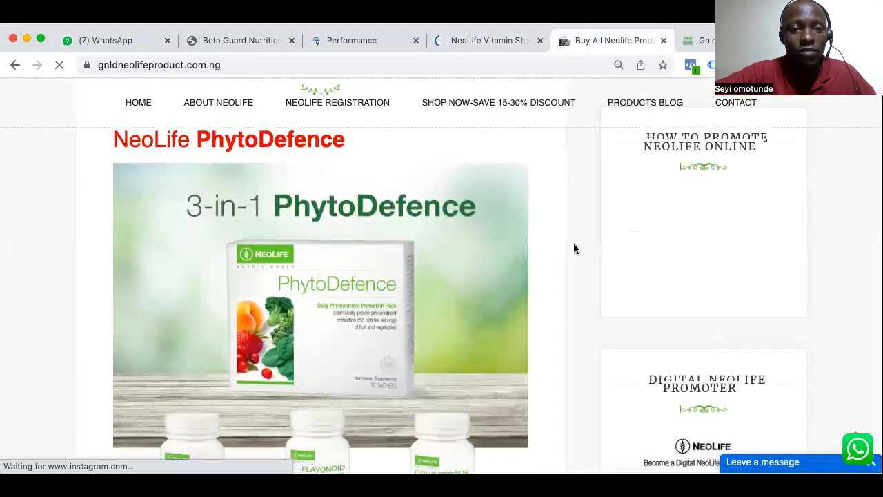
# Examine the dietandhealthproducts.com.ng store homepage, including its shop categories, latest blog posts and most viewed products
pyautogui.click(707, 40)
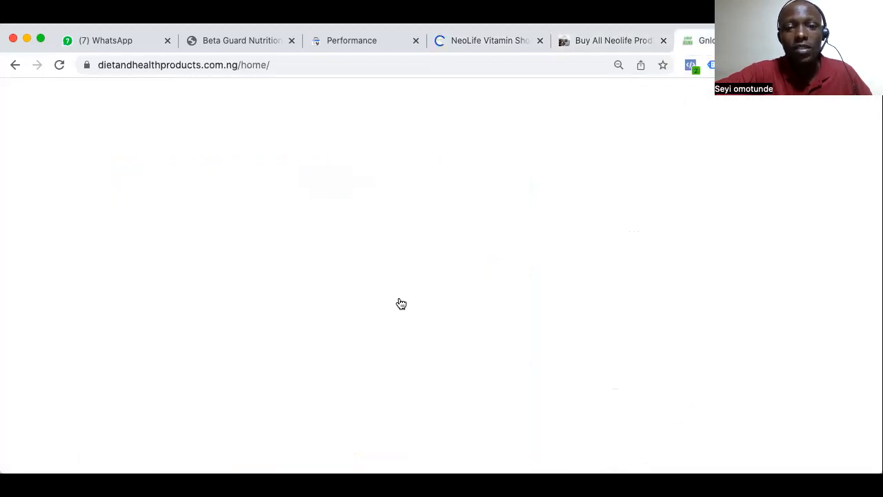
pyautogui.scroll(-10, 459, 332)
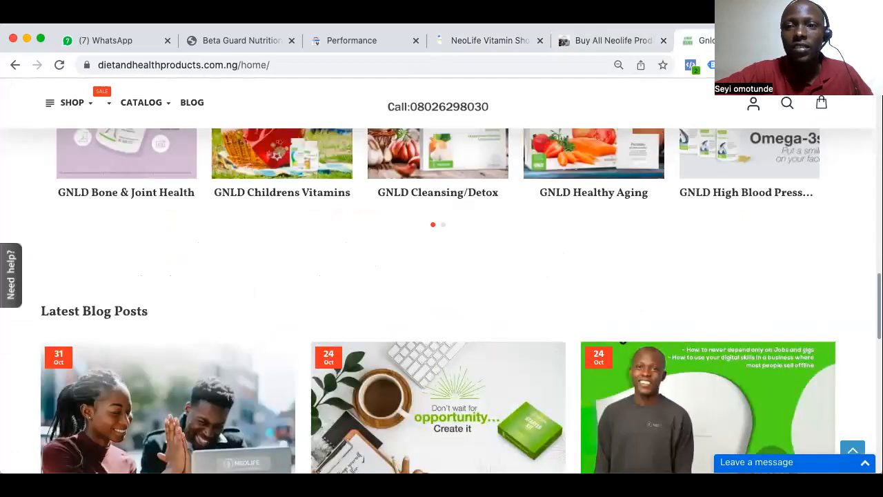
pyautogui.scroll(-10, 630, 296)
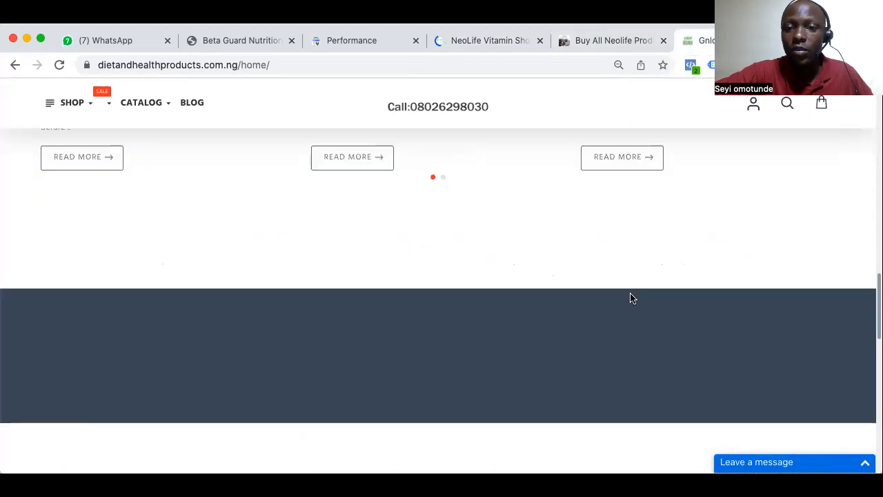
pyautogui.scroll(15, 631, 298)
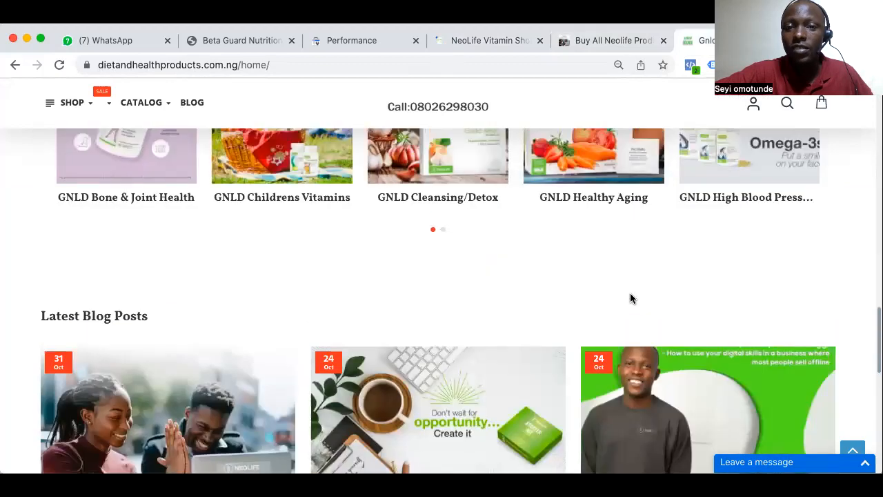
pyautogui.scroll(-8, 633, 299)
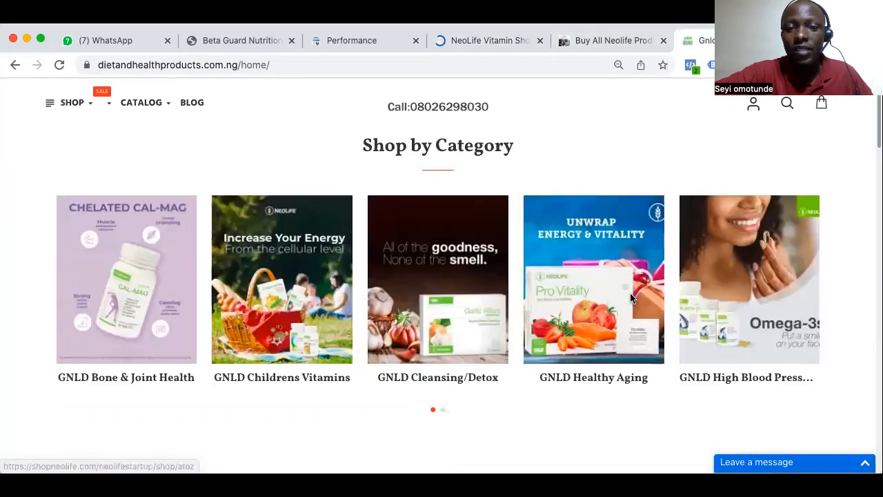
pyautogui.scroll(-6, 632, 297)
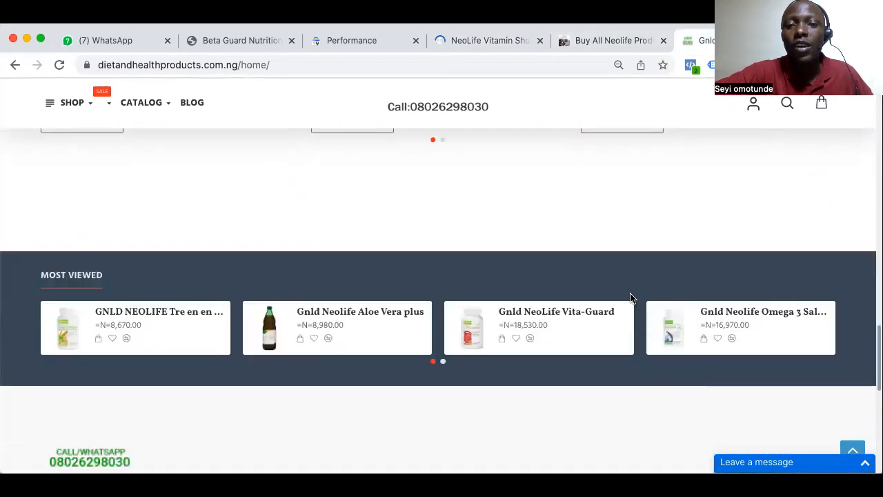
pyautogui.scroll(-3, 631, 298)
pyautogui.scroll(6, 631, 297)
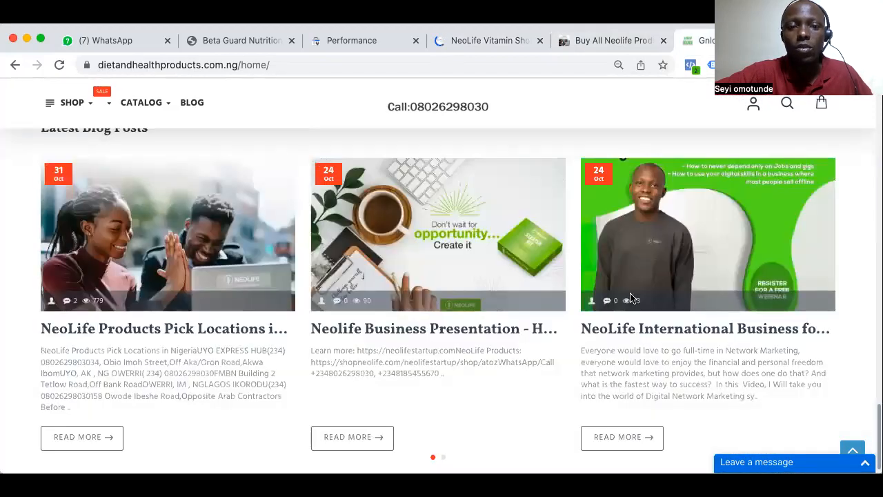
pyautogui.scroll(10, 630, 298)
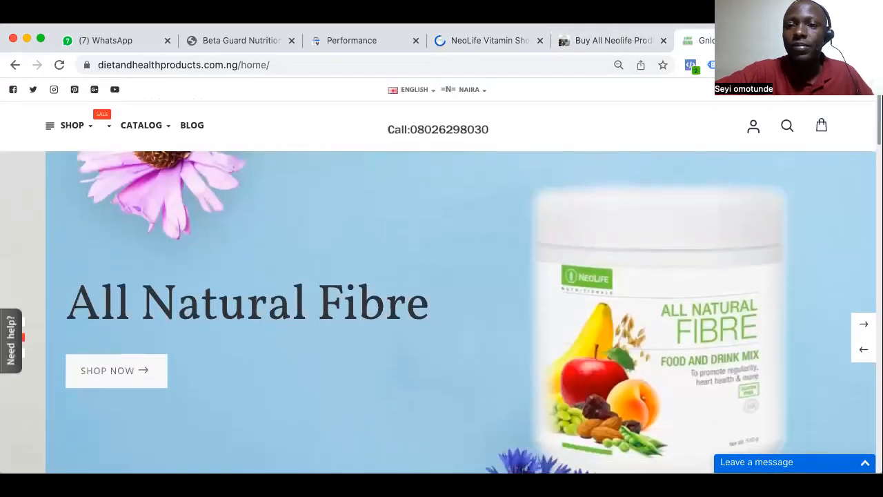
# Close the three NeoLife website tabs and return to the Search Console performance report for gnldneolifeproduct.com.ng
pyautogui.click(788, 41)
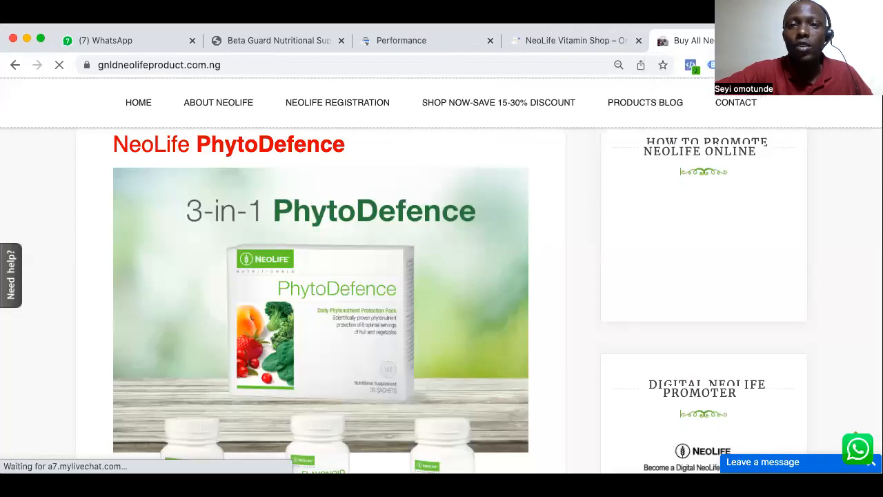
pyautogui.click(788, 41)
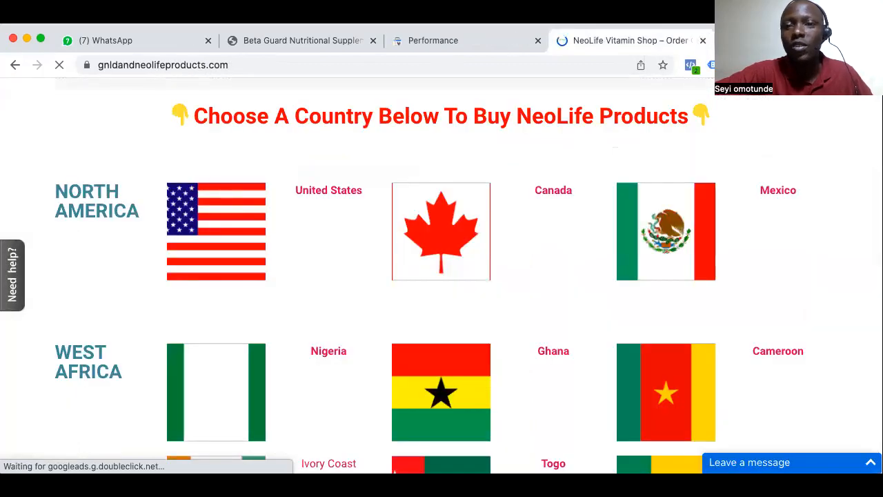
pyautogui.click(703, 40)
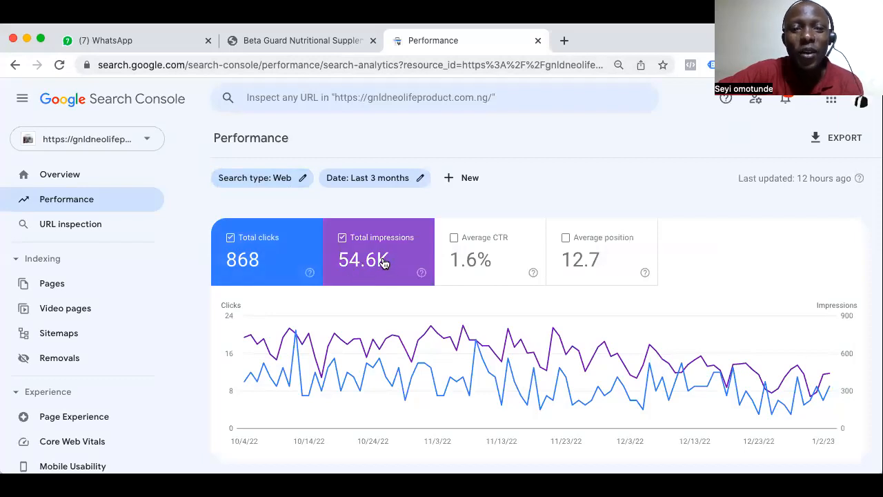
pyautogui.click(152, 137)
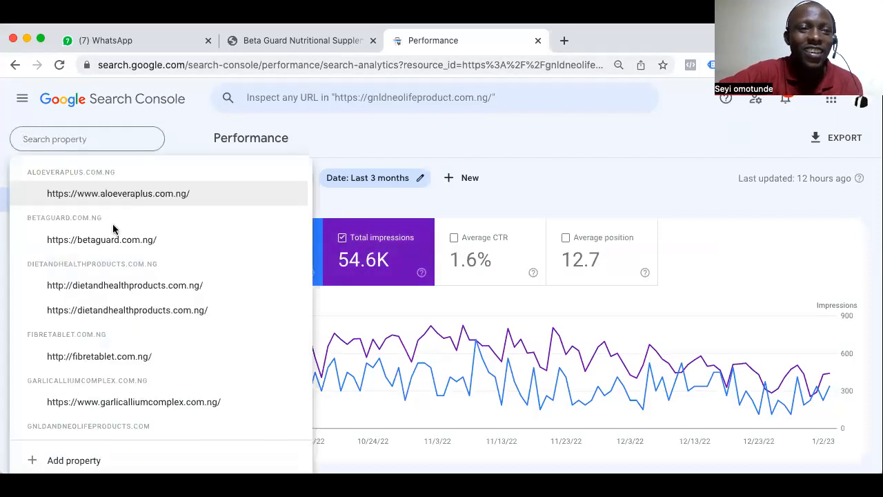
pyautogui.scroll(-2, 110, 279)
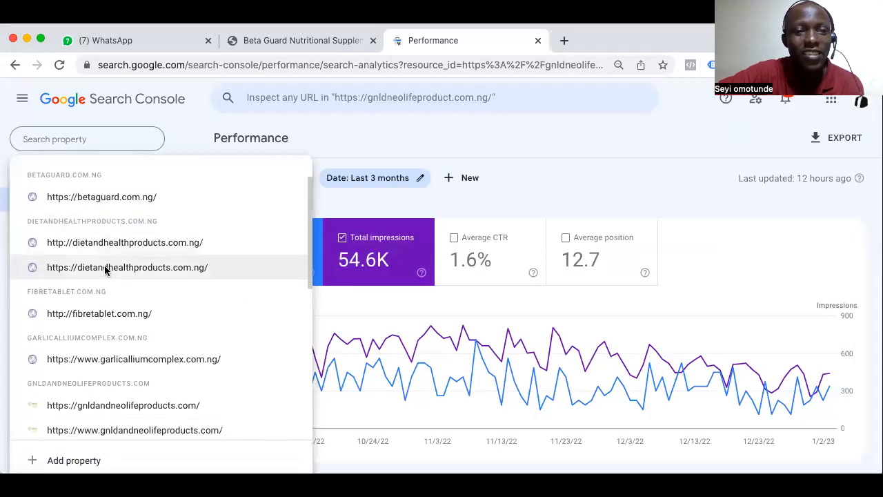
pyautogui.click(105, 268)
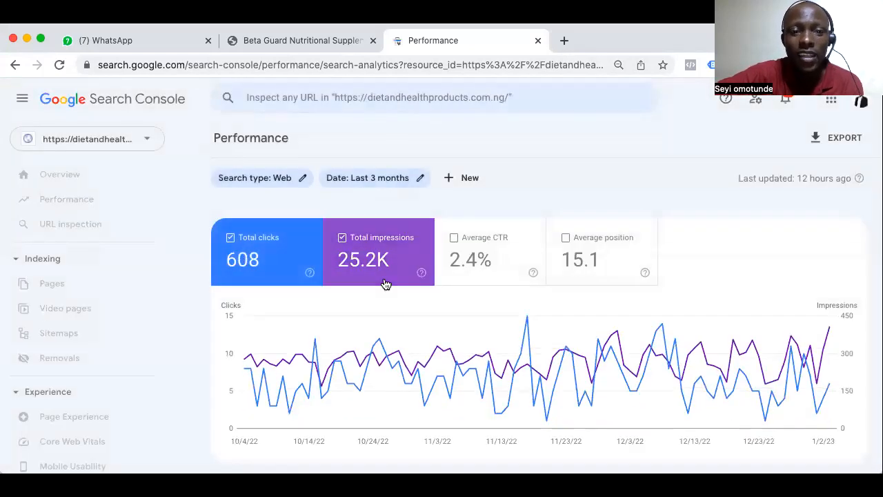
# Examine the site's top search queries with their clicks and impressions, then return to the performance totals
pyautogui.scroll(-2, 384, 309)
pyautogui.scroll(-5, 384, 314)
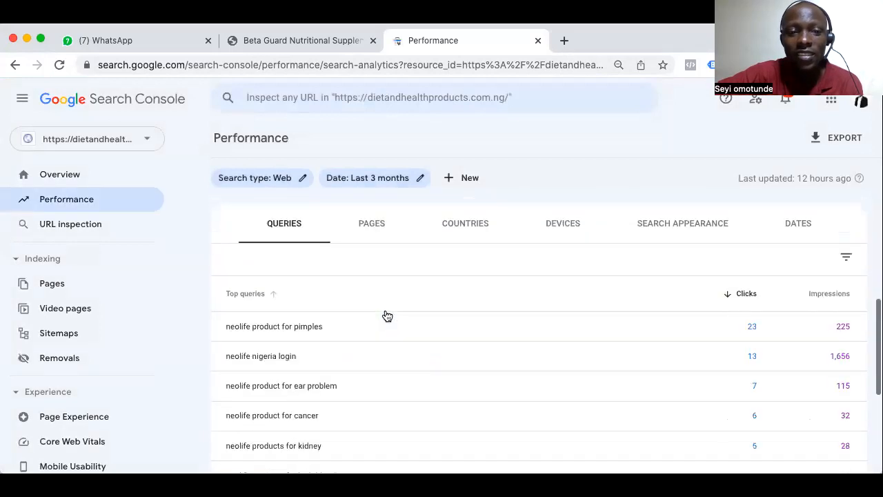
pyautogui.scroll(-2, 331, 361)
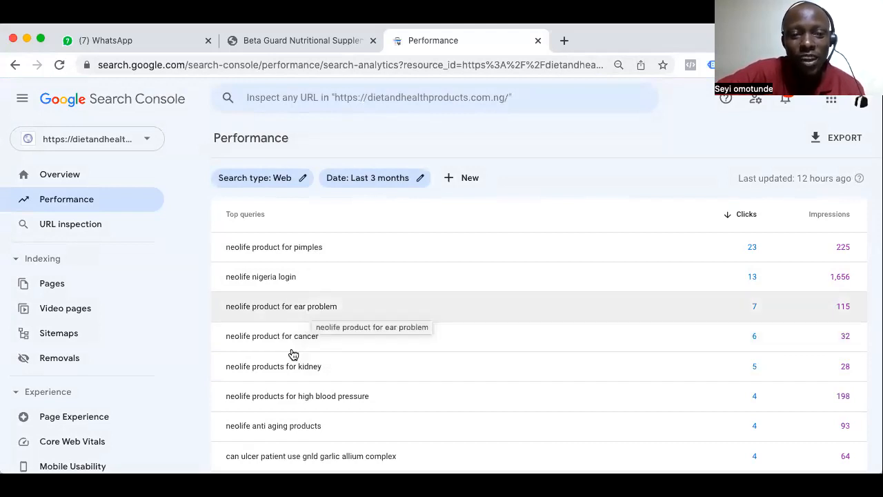
pyautogui.scroll(-2, 293, 355)
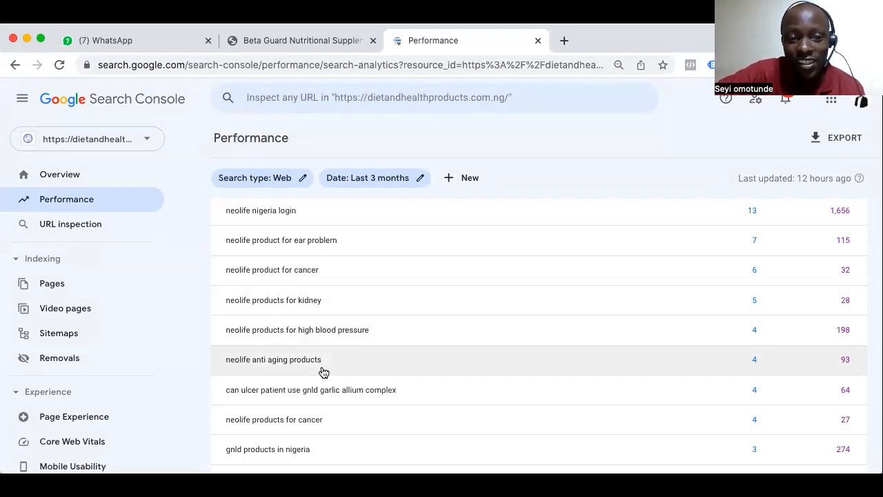
pyautogui.scroll(-2, 323, 373)
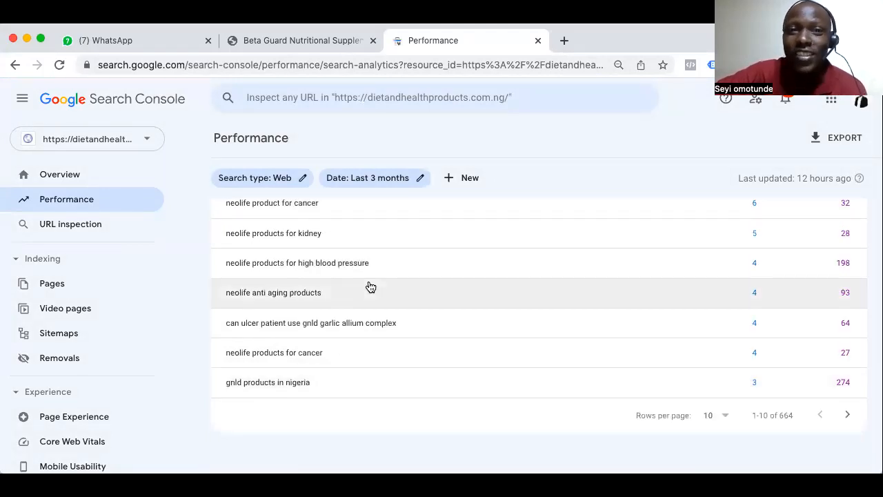
pyautogui.scroll(5, 407, 46)
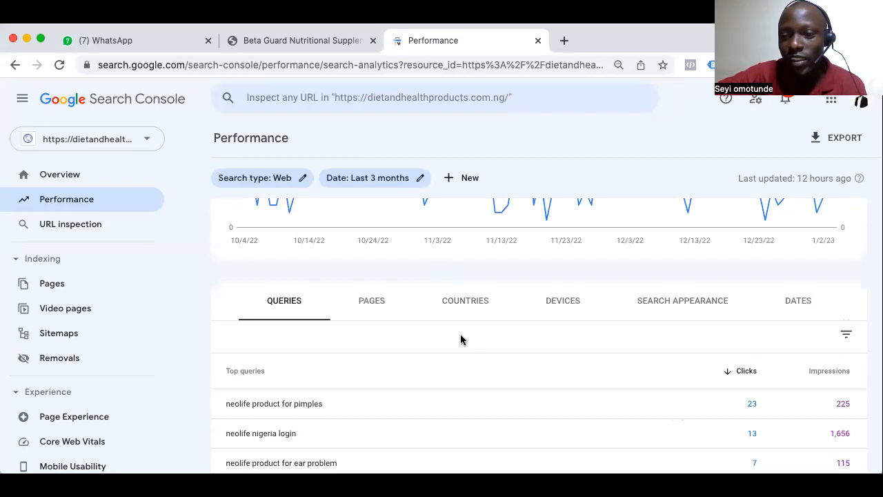
pyautogui.scroll(2, 460, 335)
pyautogui.scroll(2, 461, 336)
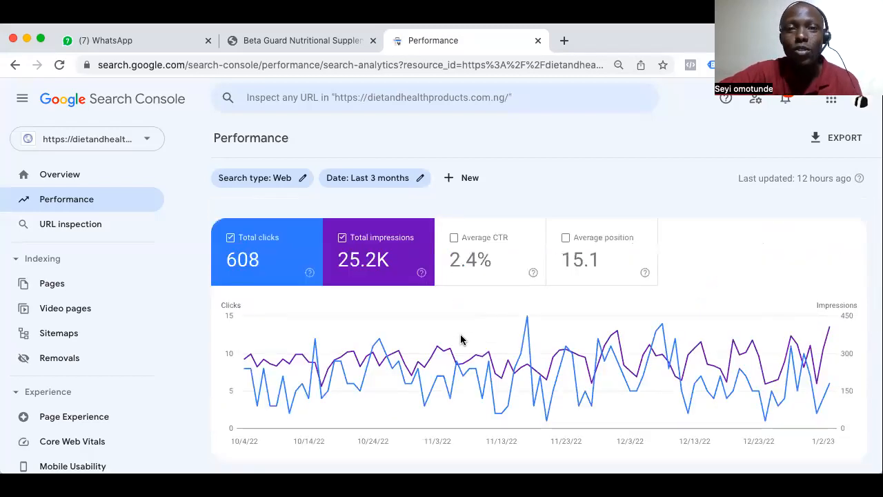
# Review the clicks and impressions chart and view the available date range options without changing the period
pyautogui.scroll(-1, 461, 339)
pyautogui.scroll(-1, 467, 168)
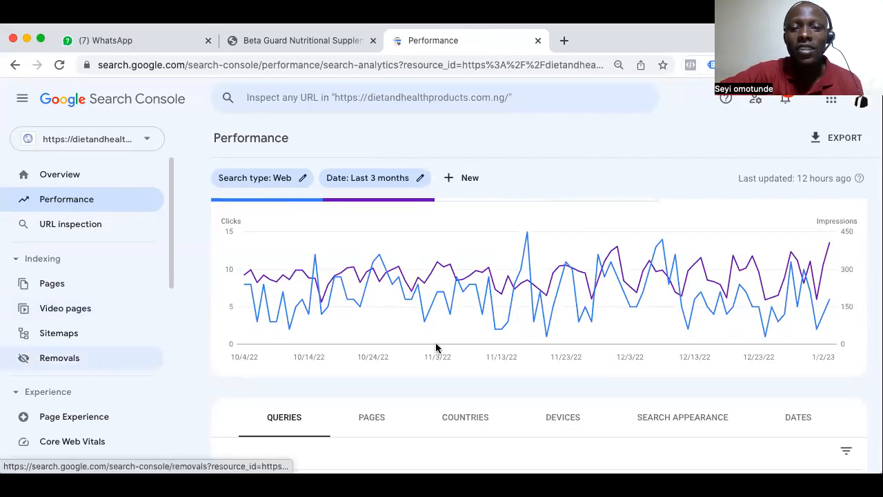
pyautogui.scroll(-5, 435, 347)
pyautogui.scroll(1, 436, 348)
pyautogui.scroll(-3, 435, 347)
pyautogui.scroll(3, 436, 347)
pyautogui.scroll(-3, 437, 348)
pyautogui.scroll(10, 438, 342)
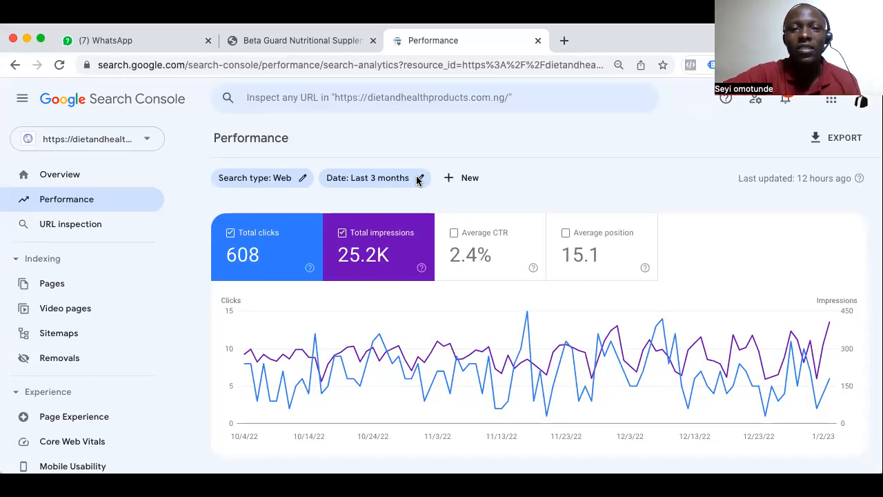
pyautogui.click(418, 179)
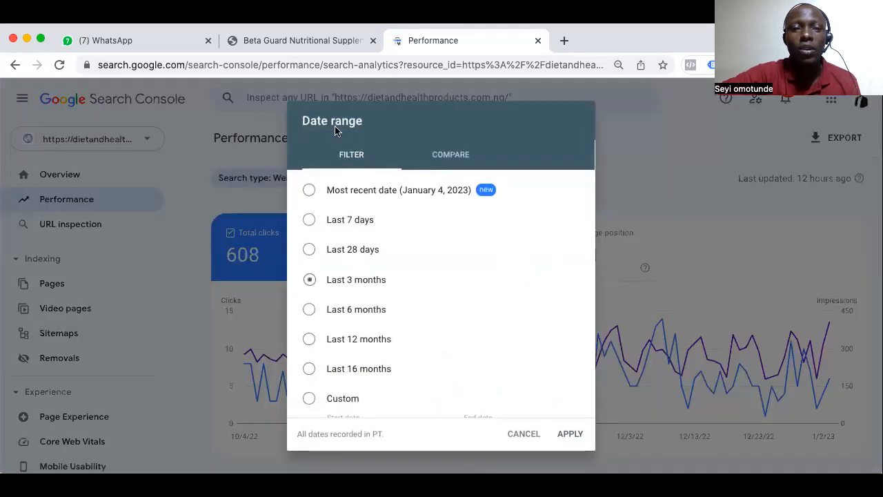
pyautogui.click(523, 439)
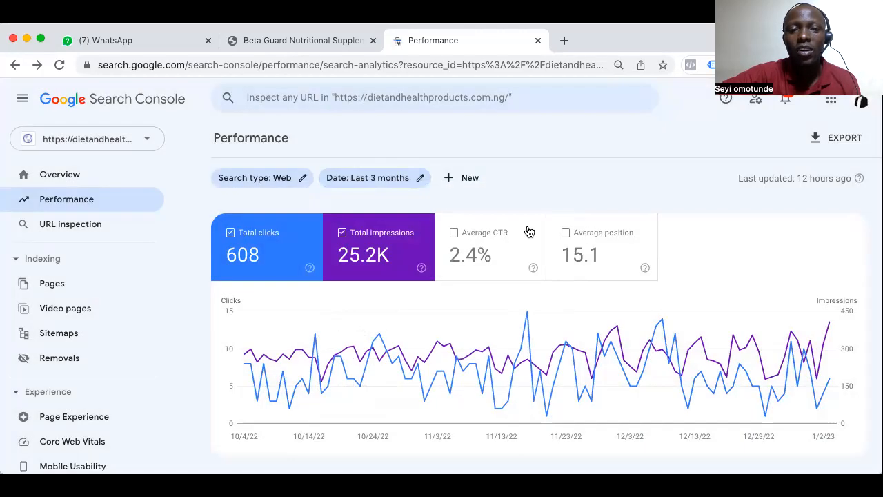